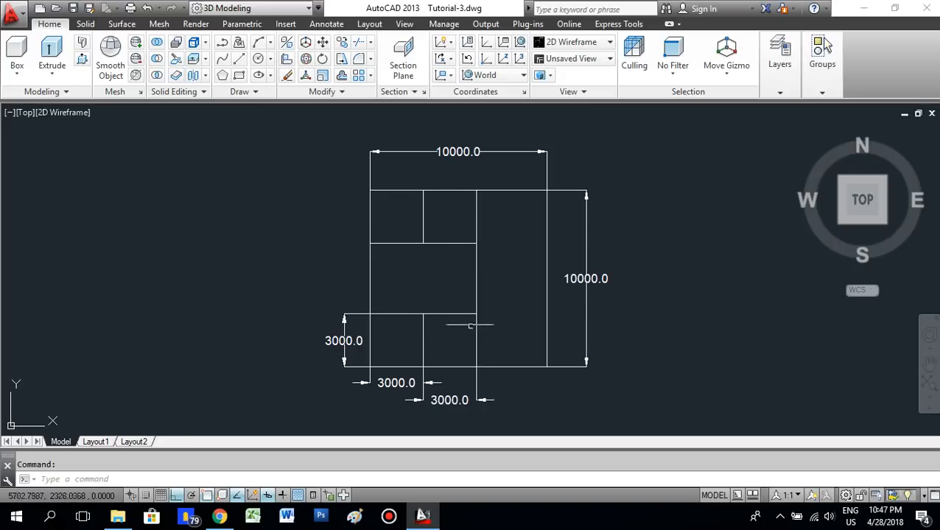
# Draw a vertical line 750 units long inside the middle room of the floor plan.
pyautogui.click(240, 60)
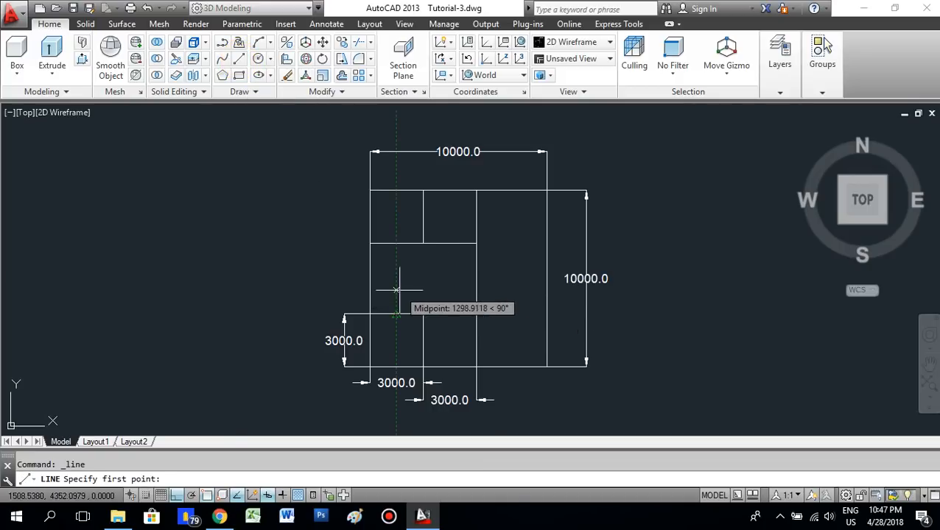
pyautogui.scroll(2, 396, 290)
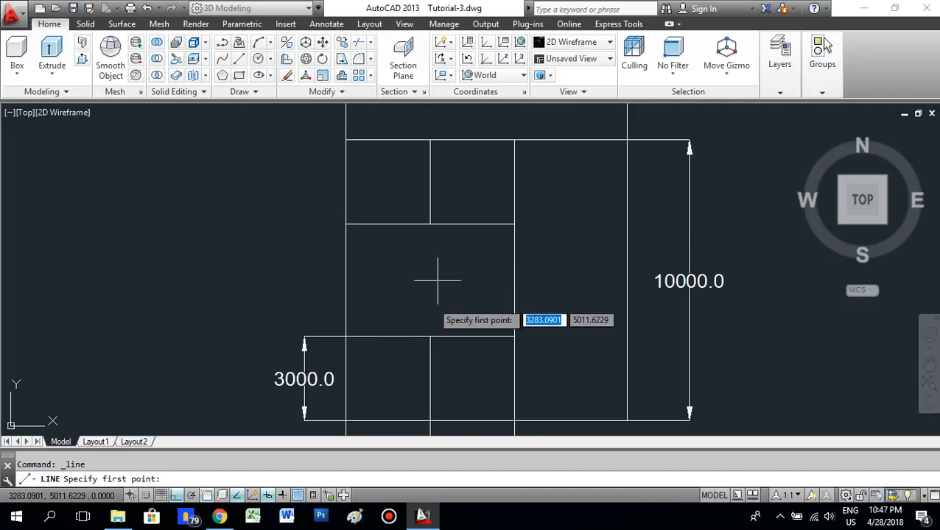
pyautogui.scroll(-1, 401, 318)
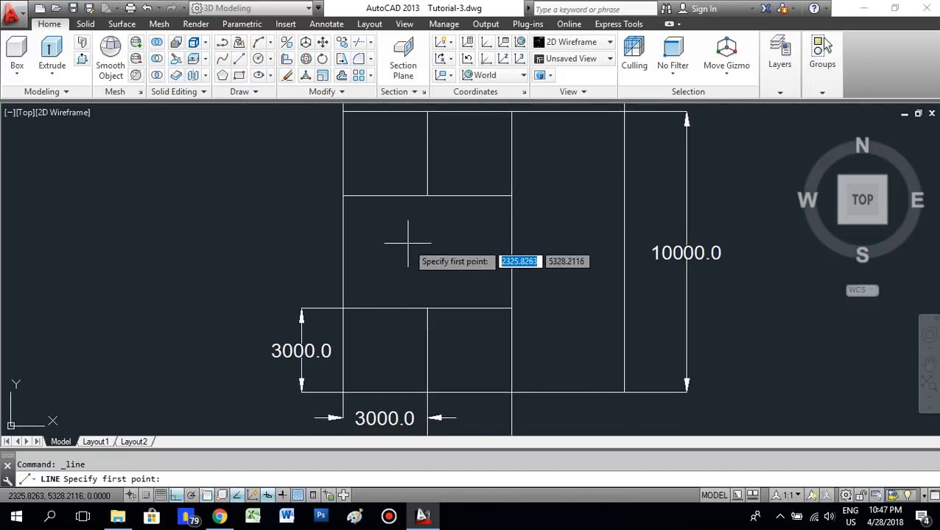
pyautogui.scroll(3, 399, 263)
pyautogui.click(385, 222)
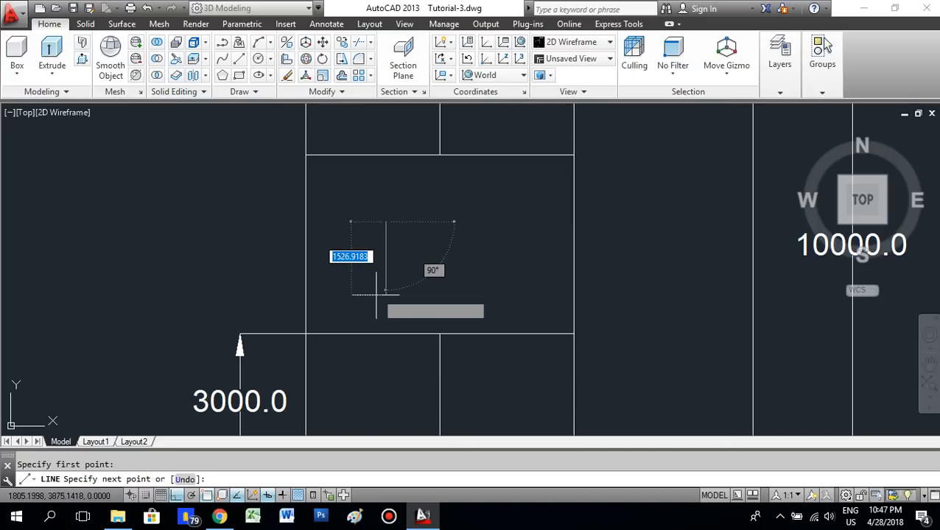
pyautogui.write('750')
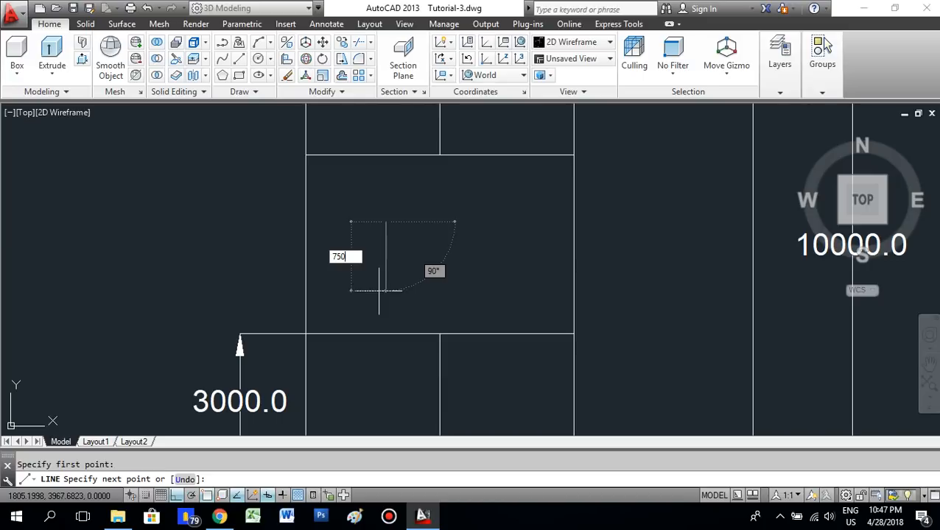
pyautogui.press('Return')
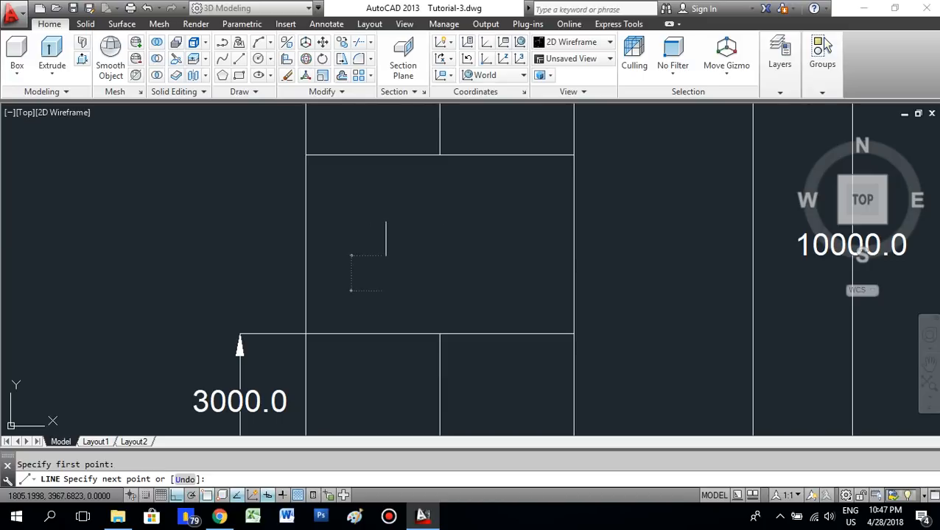
pyautogui.press('Return')
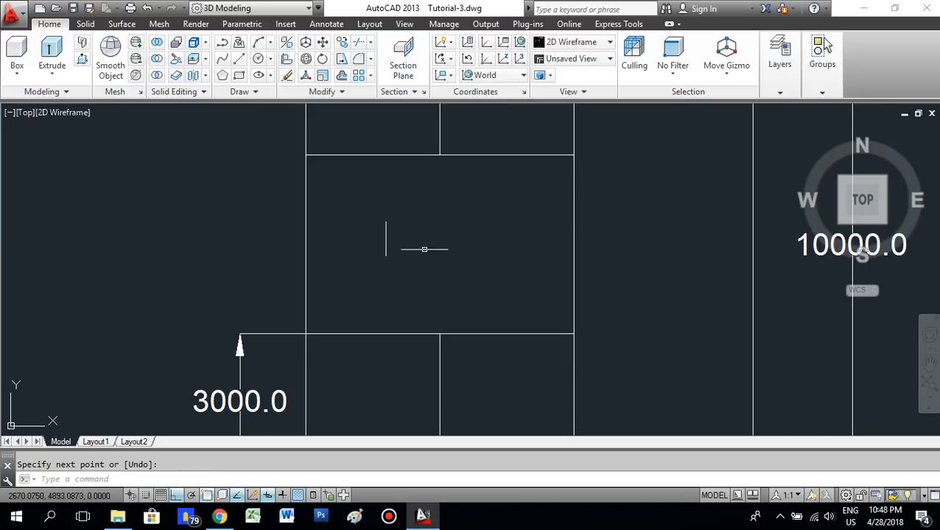
# Try selecting the short vertical line with an enclosing window and by picking it directly, clearing the selection each time.
pyautogui.click(352, 205)
pyautogui.click(321, 212)
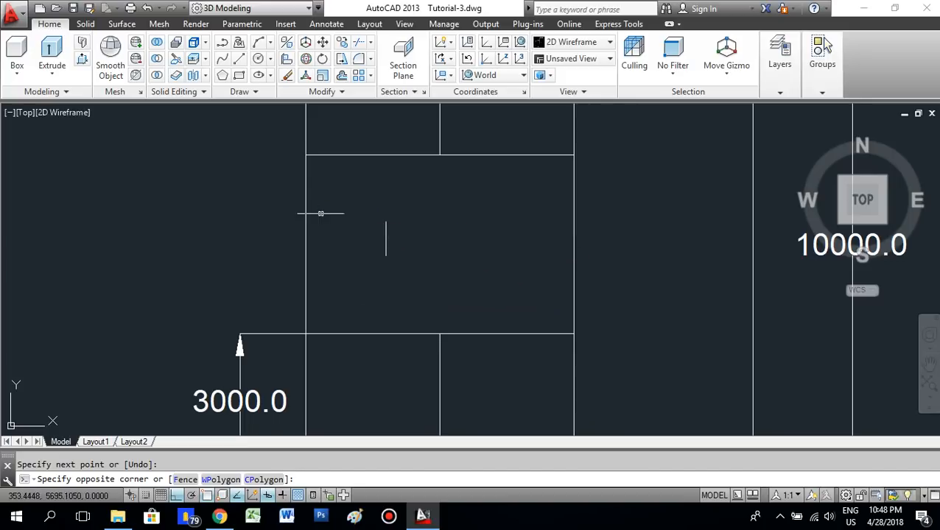
pyautogui.click(365, 208)
pyautogui.click(427, 282)
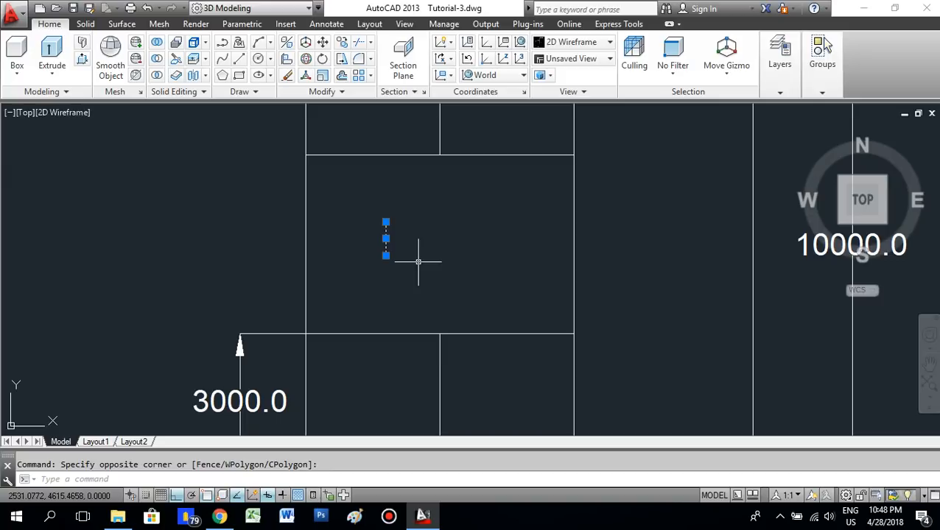
pyautogui.press('Escape')
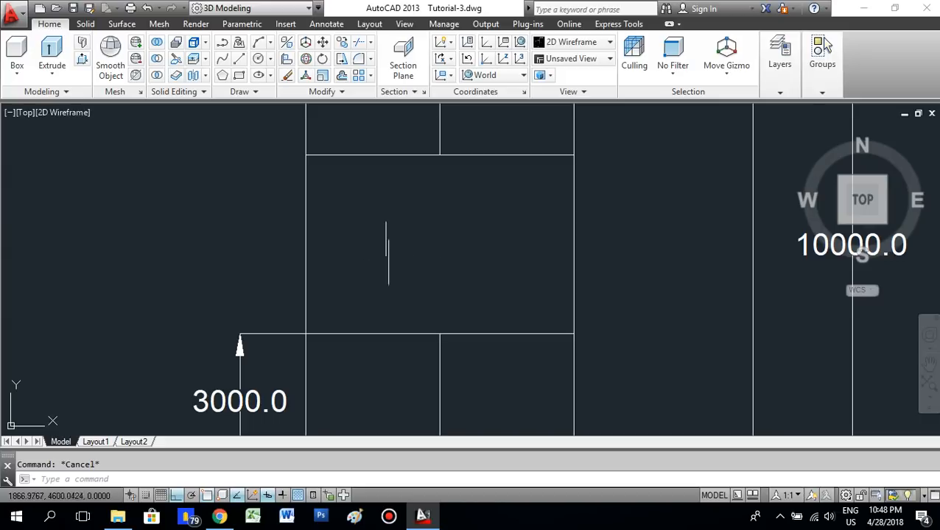
pyautogui.scroll(2, 387, 261)
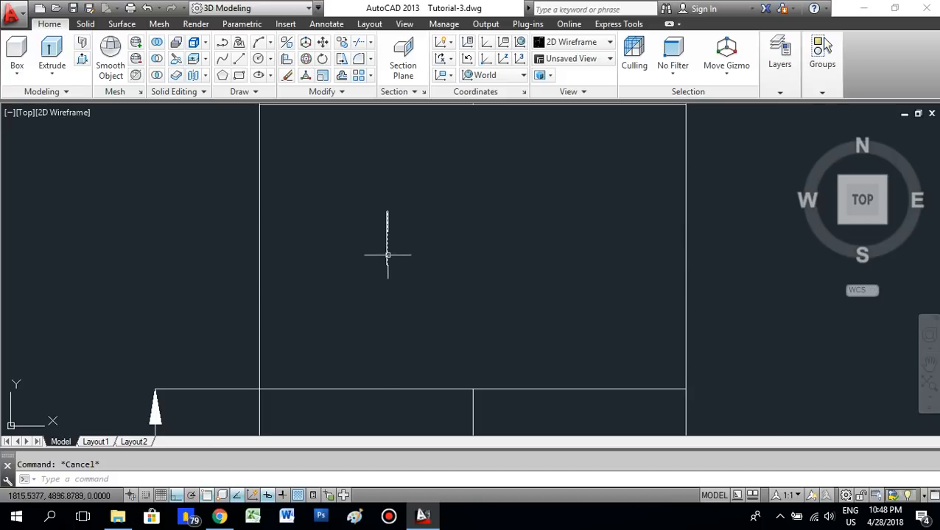
pyautogui.click(387, 255)
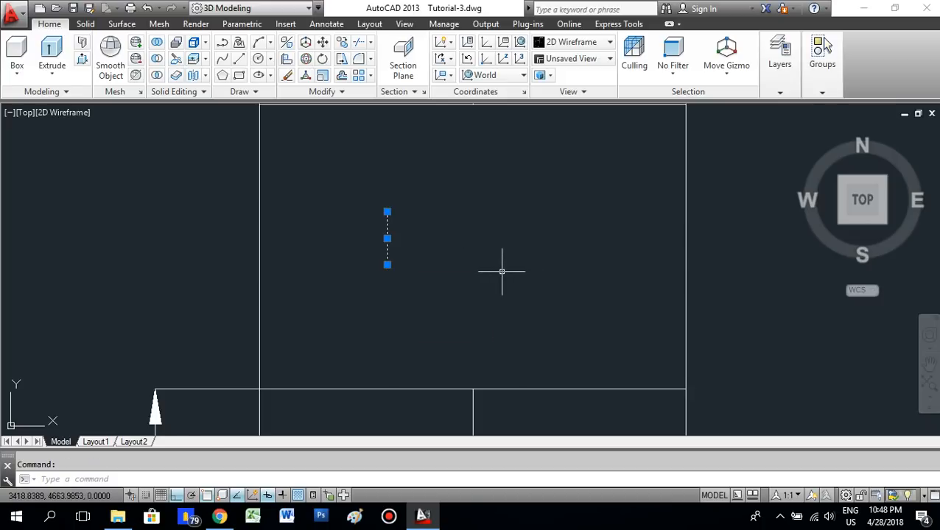
pyautogui.press('Escape')
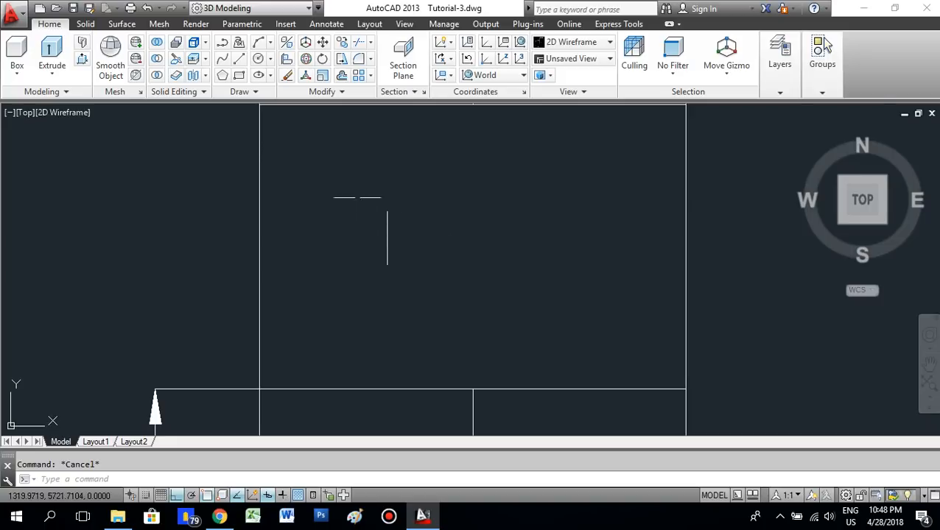
pyautogui.click(352, 195)
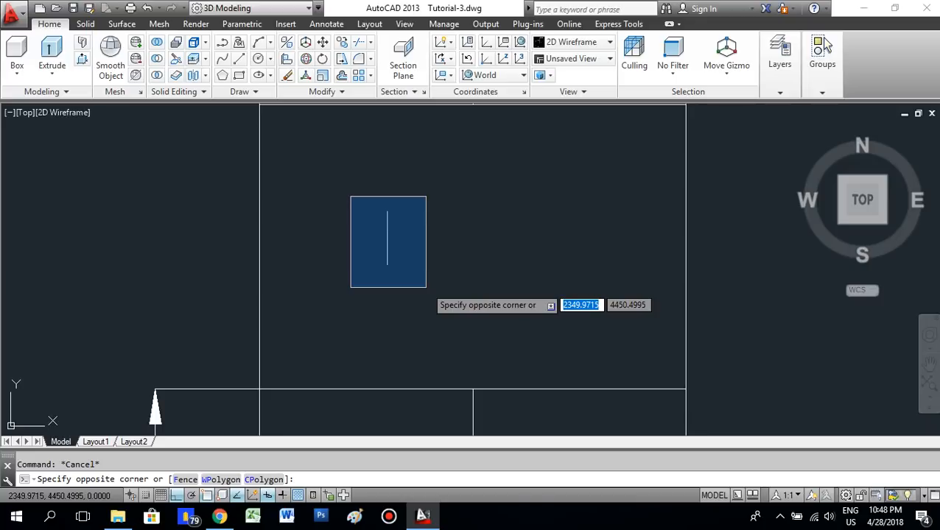
pyautogui.click(426, 287)
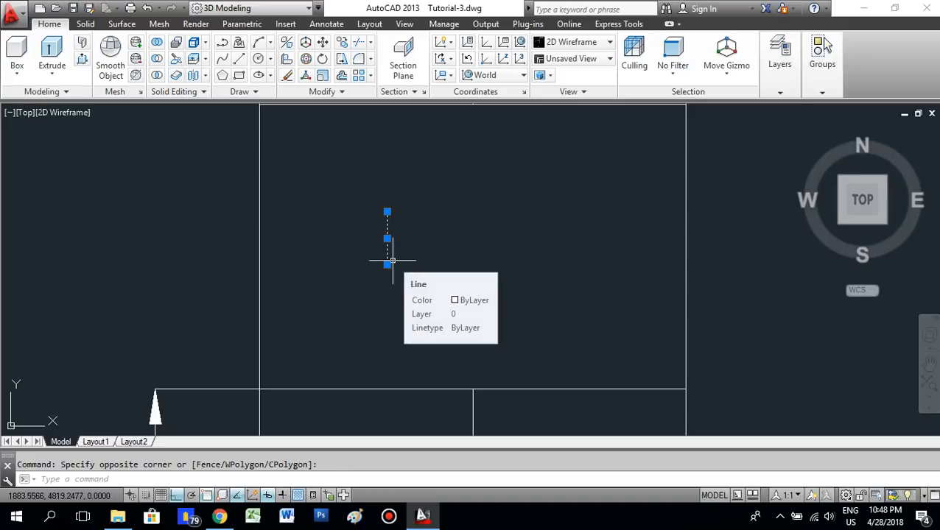
pyautogui.press('Escape')
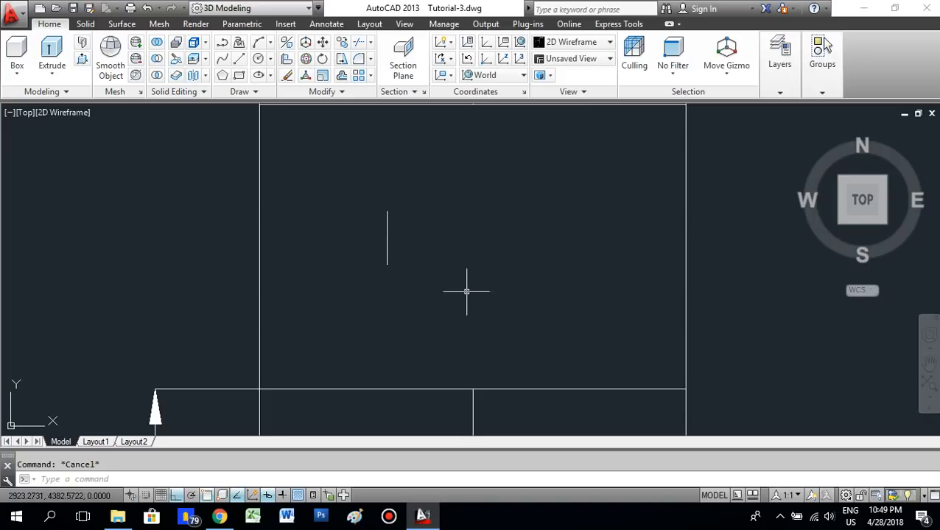
# Compare crossing selection with window selection on the short vertical line, clearing the selection after each try.
pyautogui.click(437, 281)
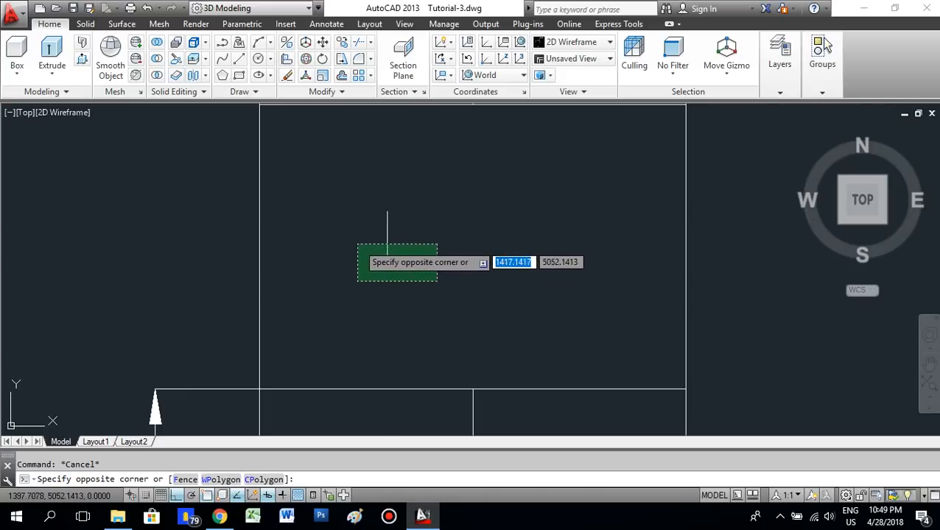
pyautogui.click(360, 240)
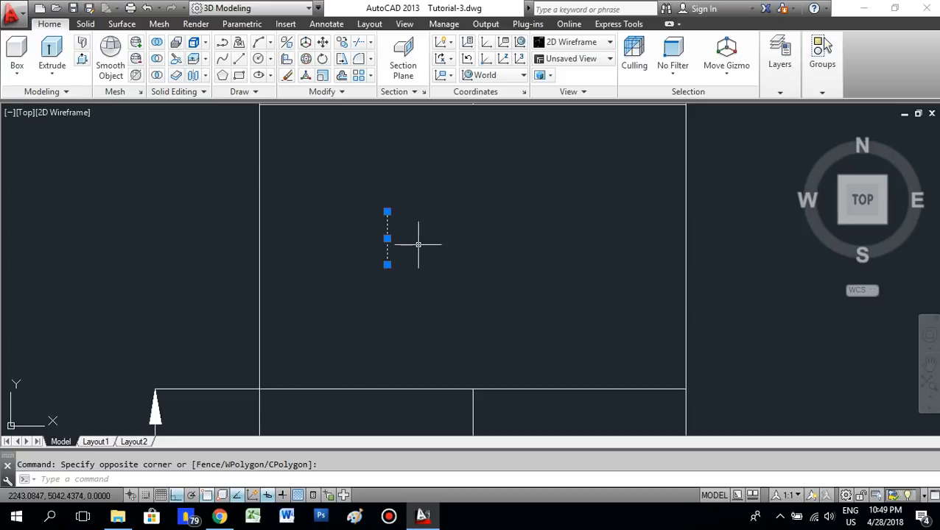
pyautogui.press('Escape')
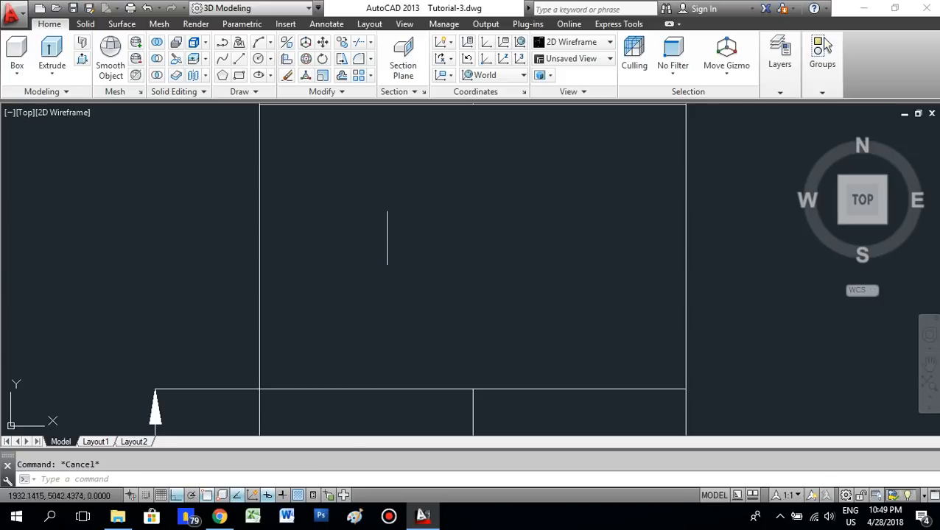
pyautogui.click(347, 192)
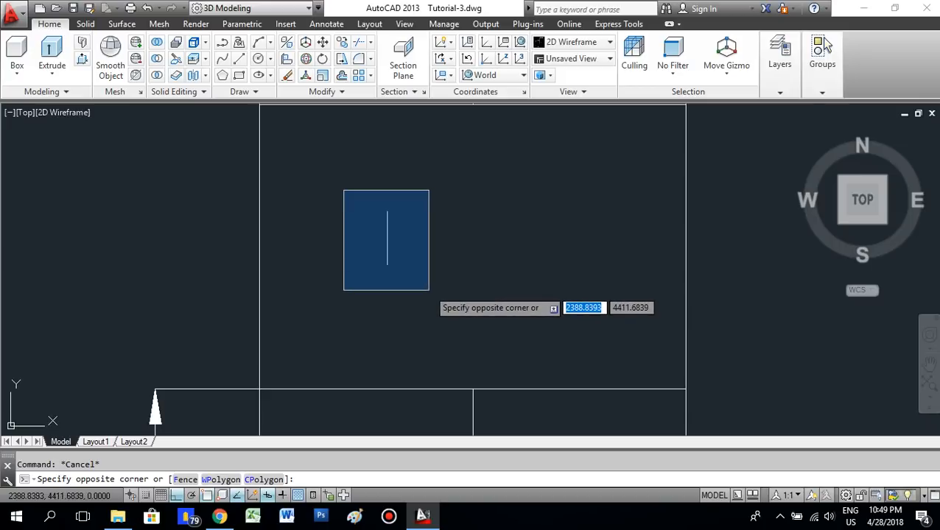
pyautogui.click(465, 280)
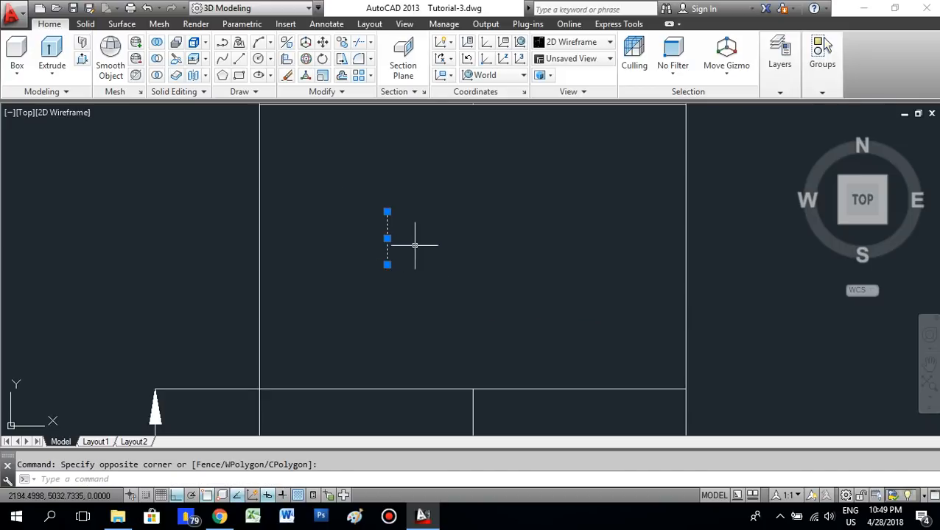
pyautogui.press('Escape')
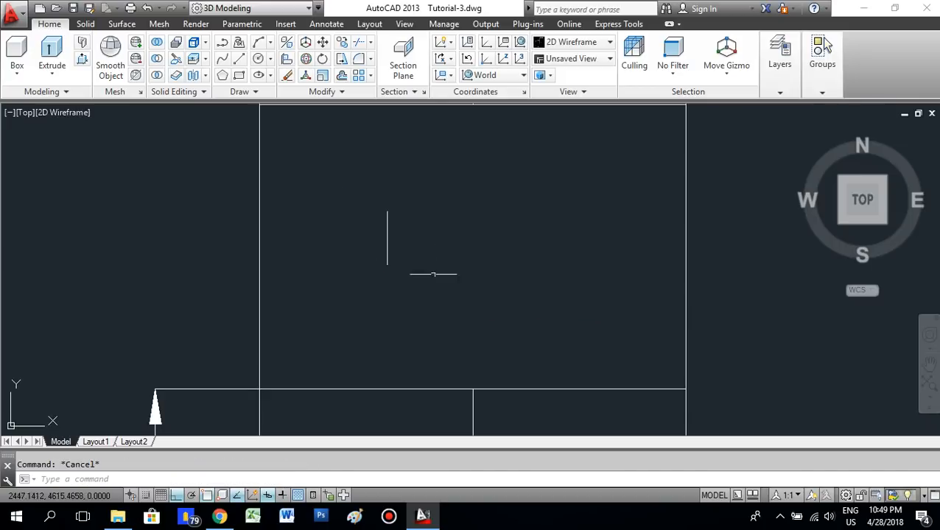
pyautogui.click(433, 274)
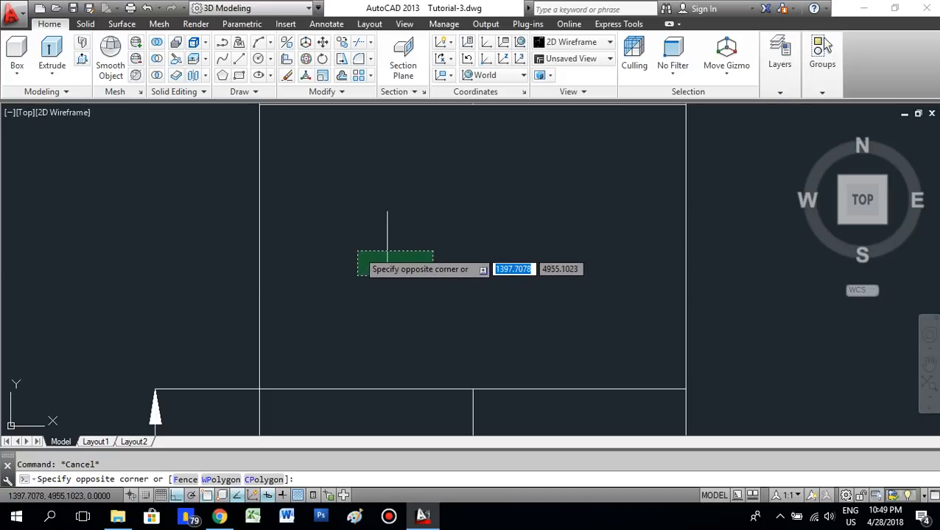
pyautogui.click(357, 253)
pyautogui.press('Escape')
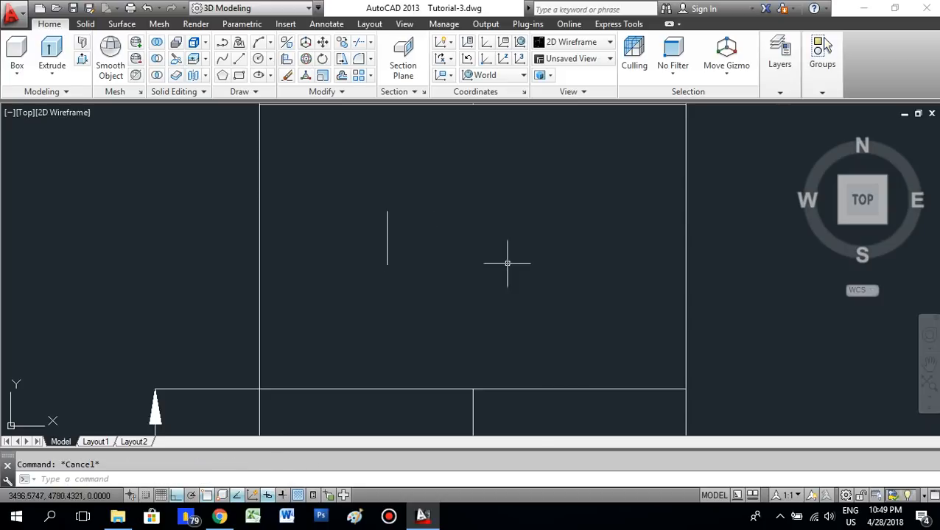
# Move the short vertical line by its upper endpoint to the midpoint of the lower-left room's upper wall.
pyautogui.click(386, 249)
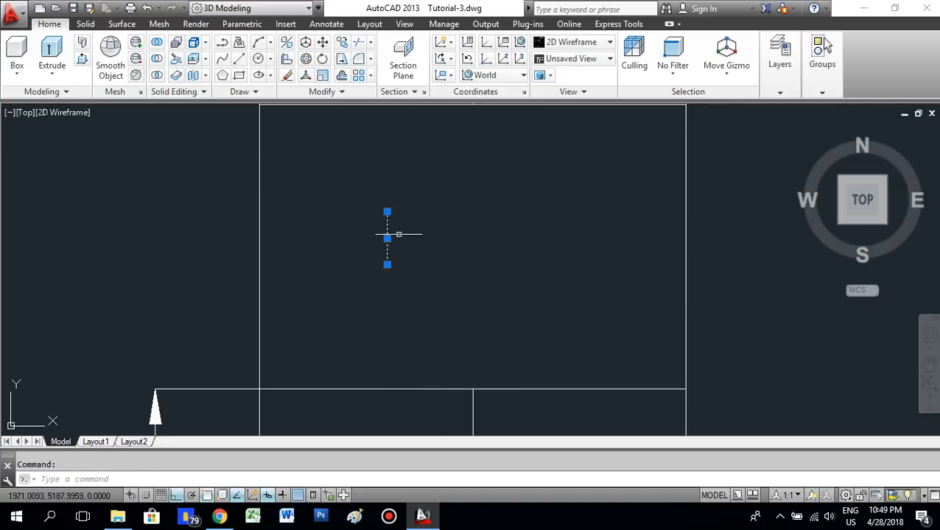
pyautogui.rightClick(411, 224)
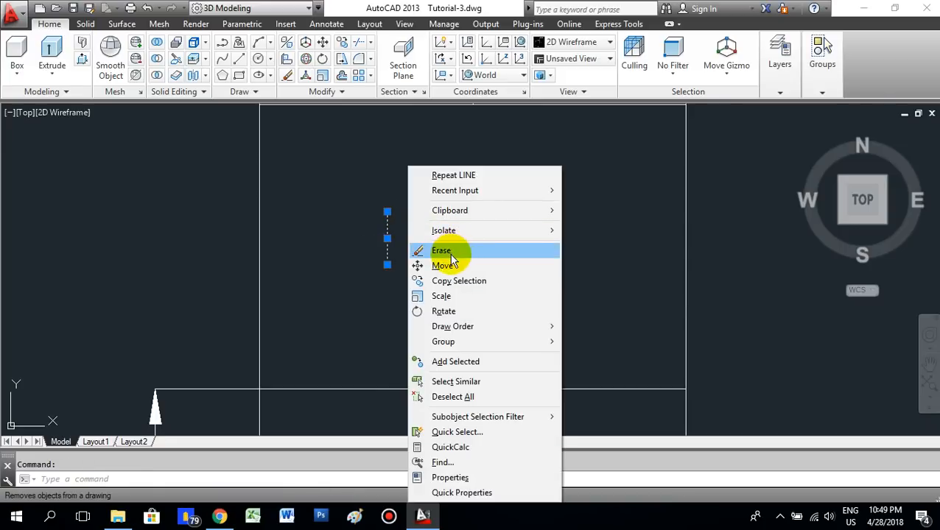
pyautogui.click(450, 266)
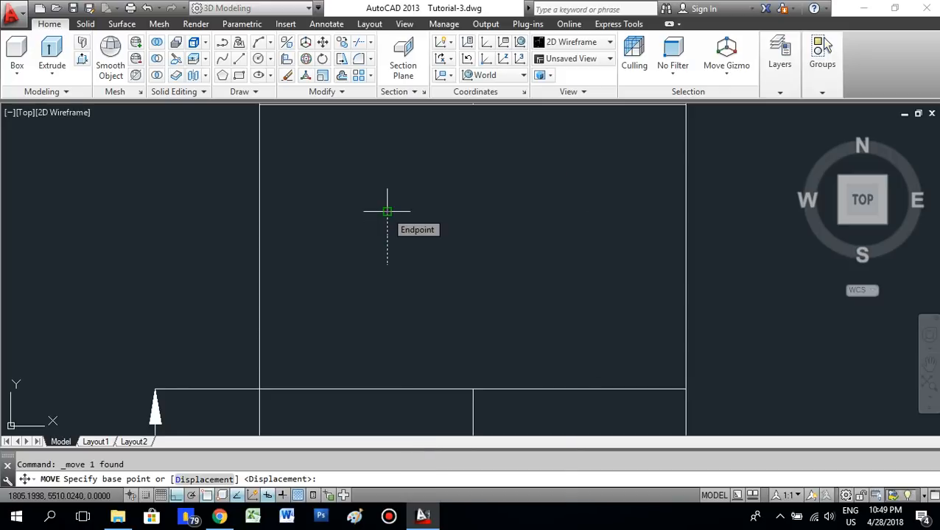
pyautogui.click(386, 211)
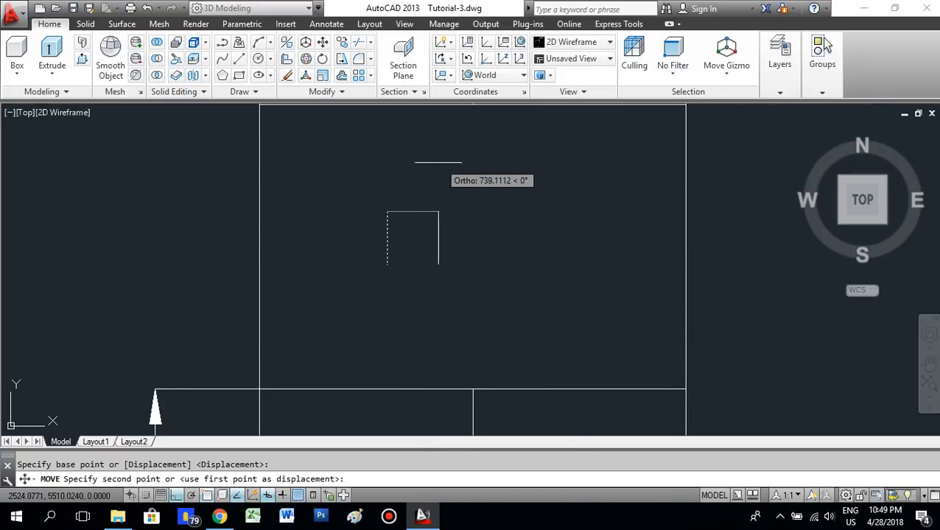
pyautogui.scroll(-2, 421, 218)
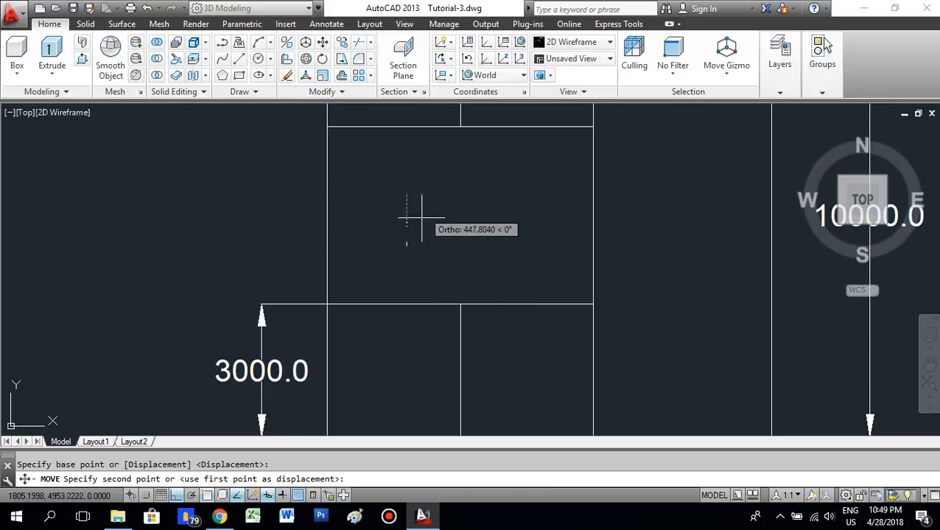
pyautogui.click(393, 305)
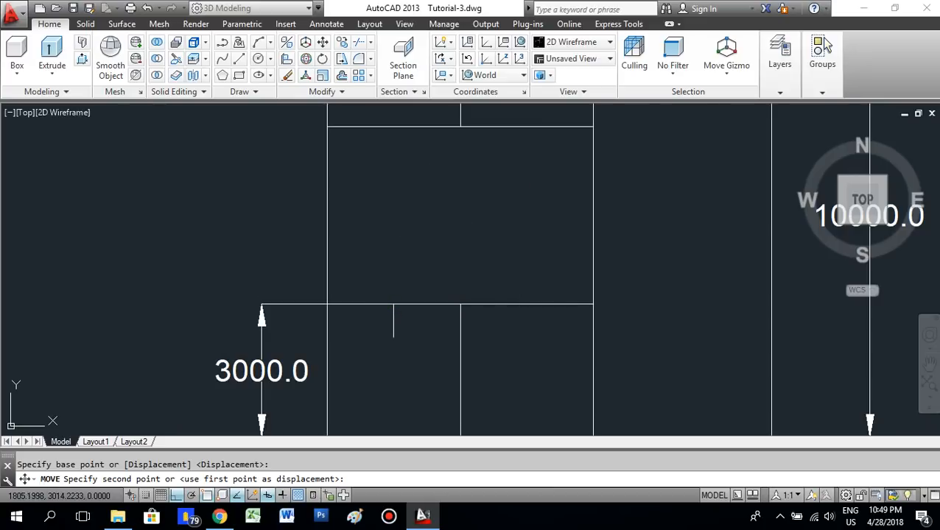
# Draw a 750-radius circle centred on the short line's upper endpoint and passing through its lower endpoint.
pyautogui.moveTo(399, 328); pyautogui.dragTo(379, 287, button='middle')
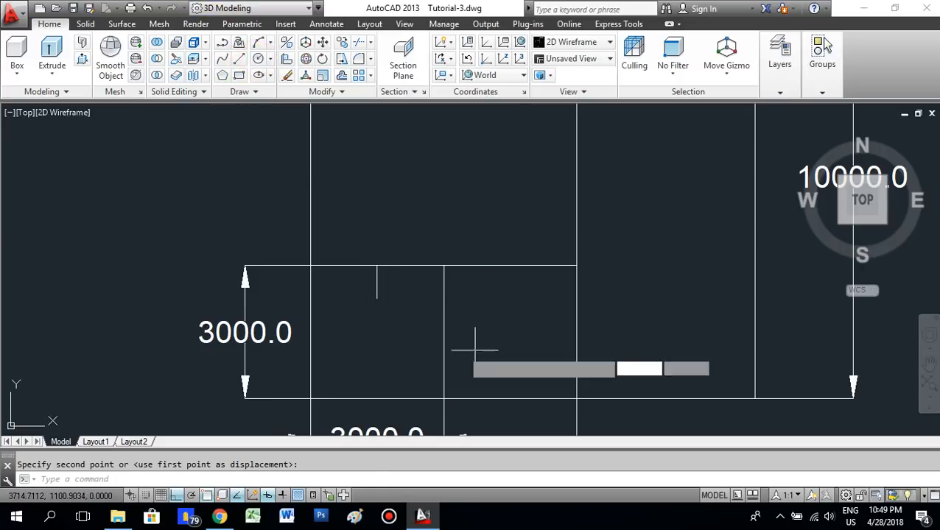
pyautogui.click(242, 44)
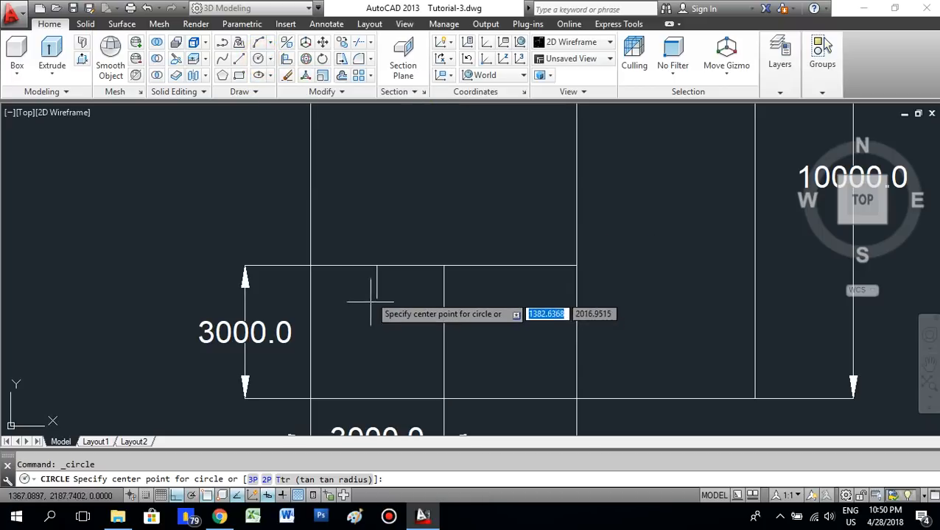
pyautogui.scroll(2, 371, 302)
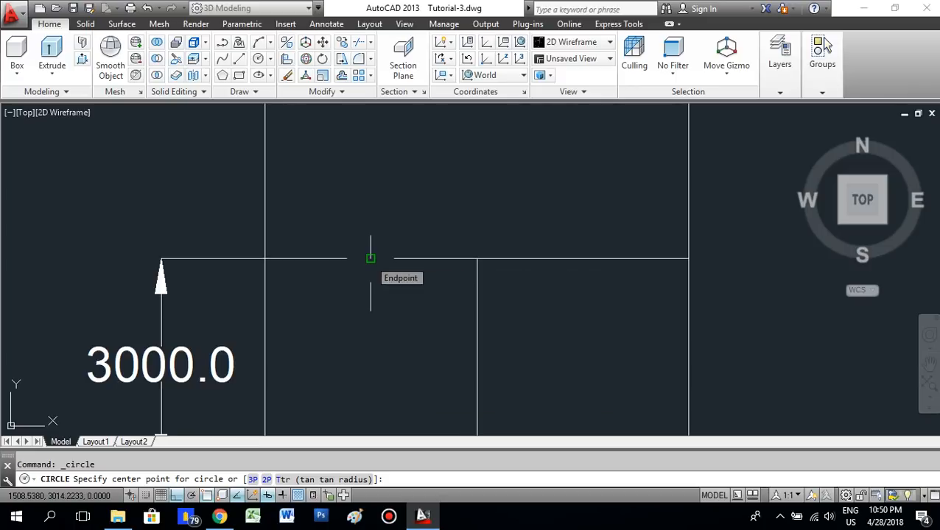
pyautogui.click(370, 258)
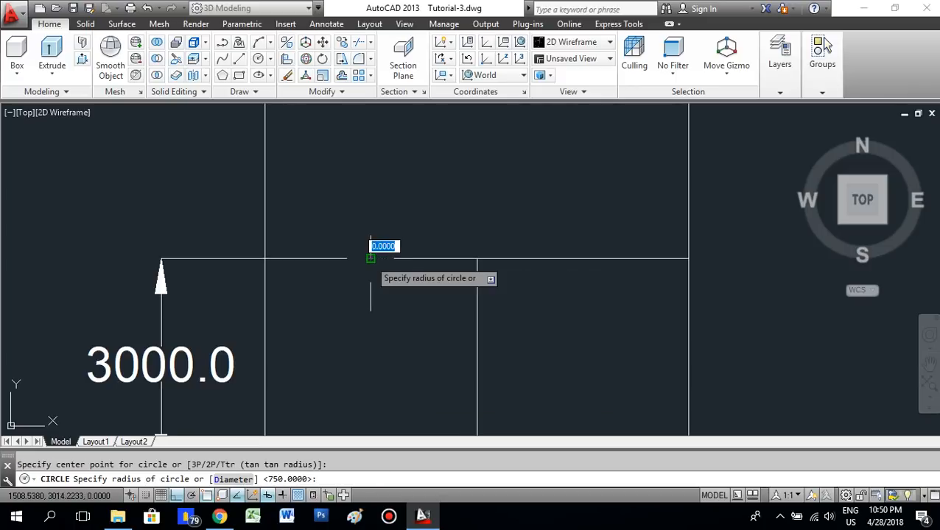
pyautogui.click(370, 311)
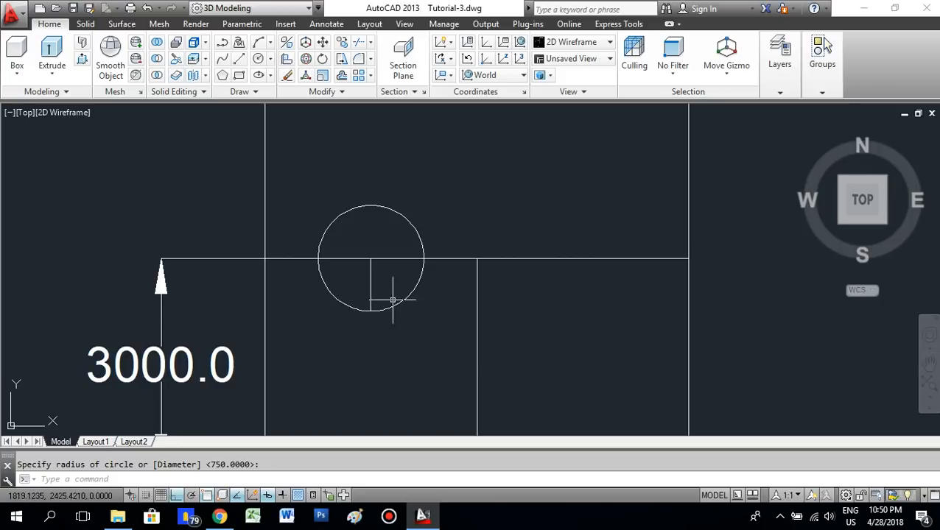
# Trim away the circle's lower-left quarter and upper half, leaving only the lower-right quarter arc as the door swing.
pyautogui.moveTo(356, 310)
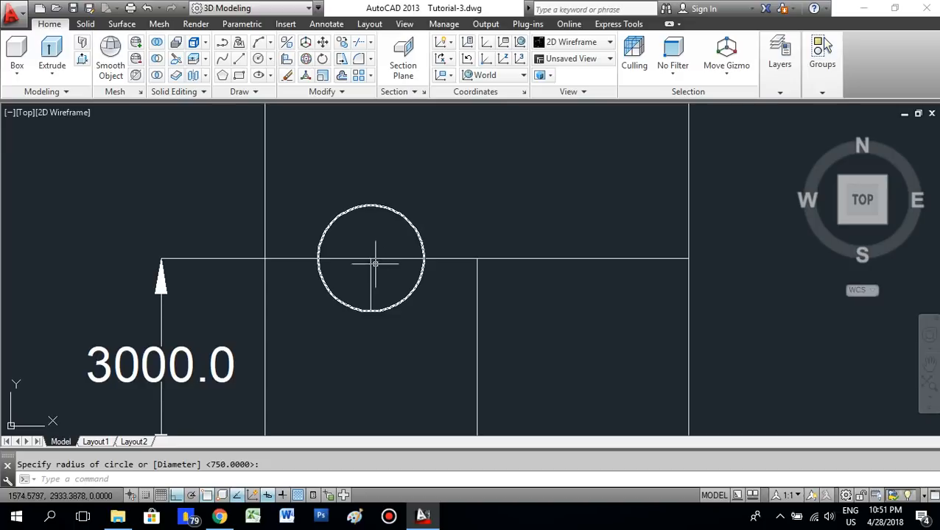
pyautogui.click(370, 311)
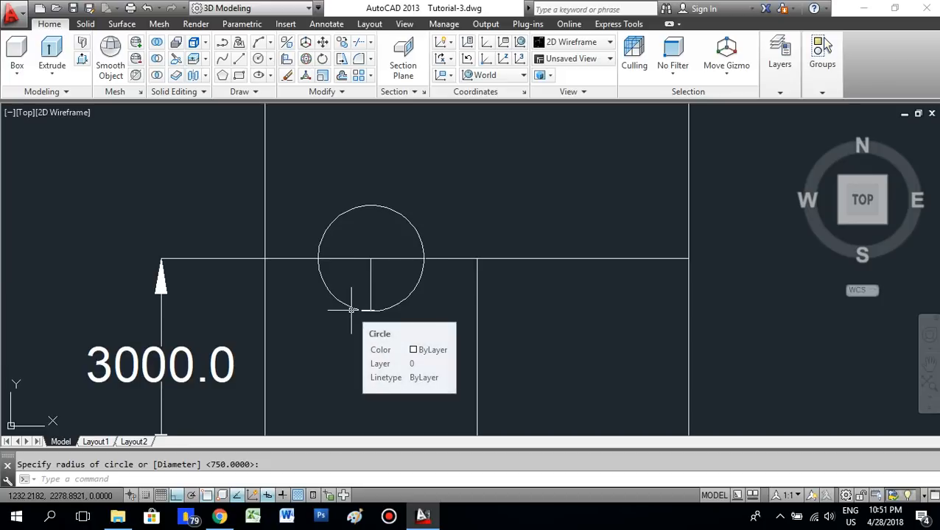
pyautogui.write('T')
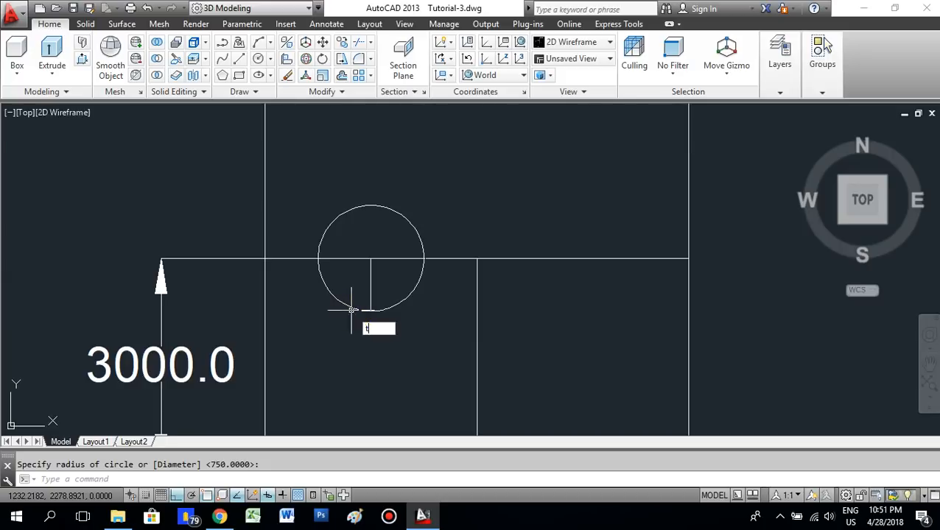
pyautogui.write('RI')
pyautogui.write('Im')
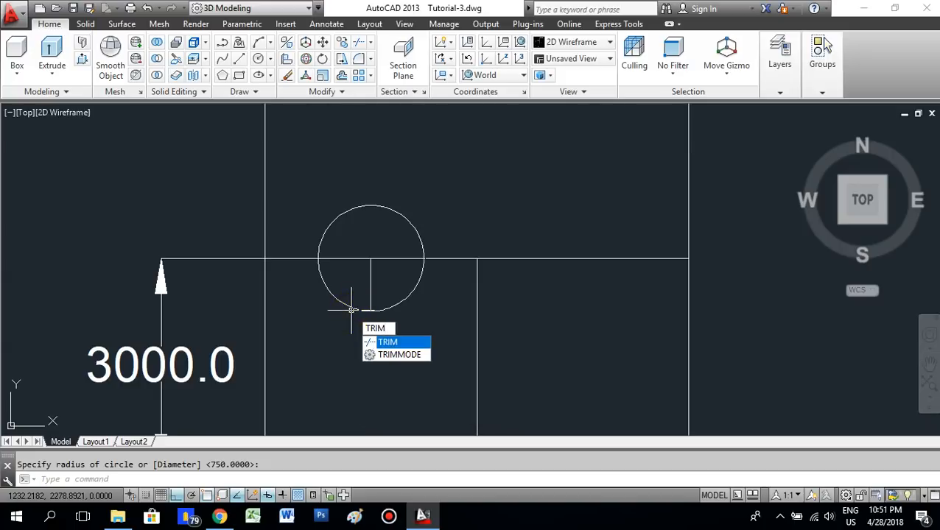
pyautogui.press('Return')
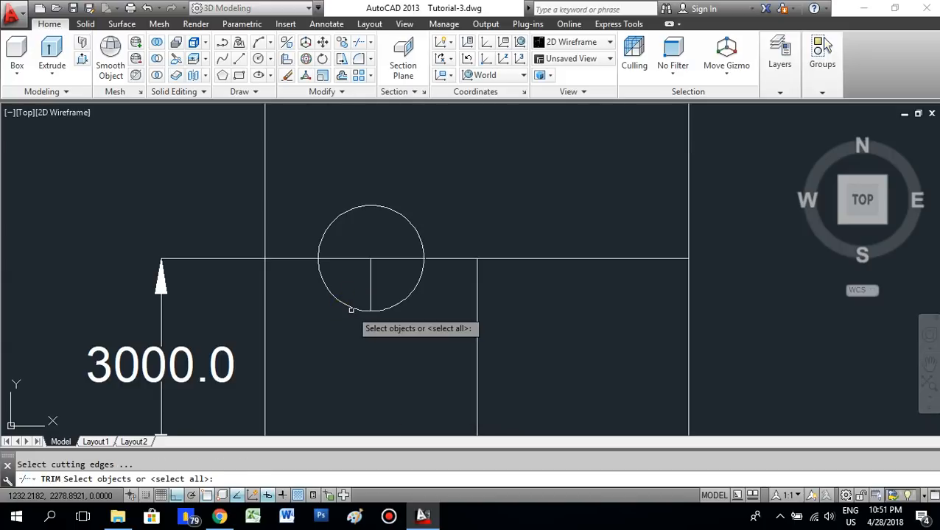
pyautogui.press('Return')
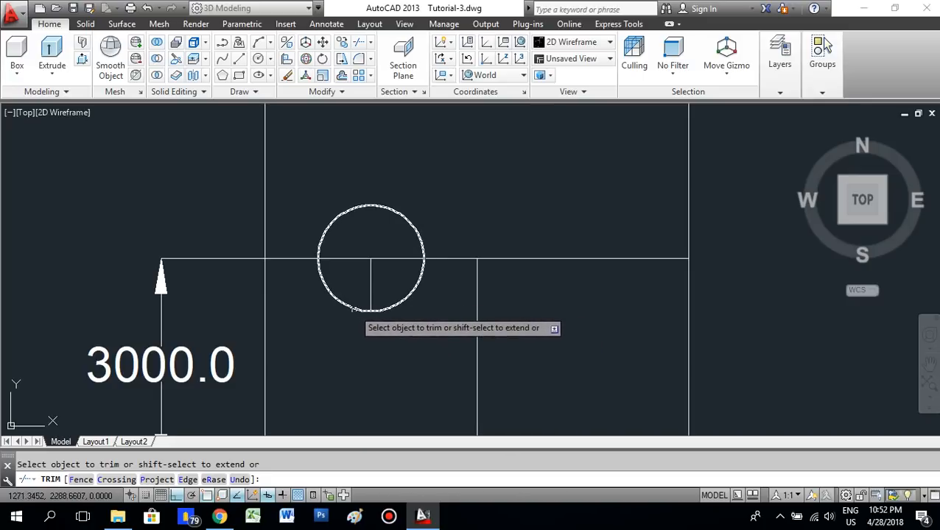
pyautogui.click(353, 307)
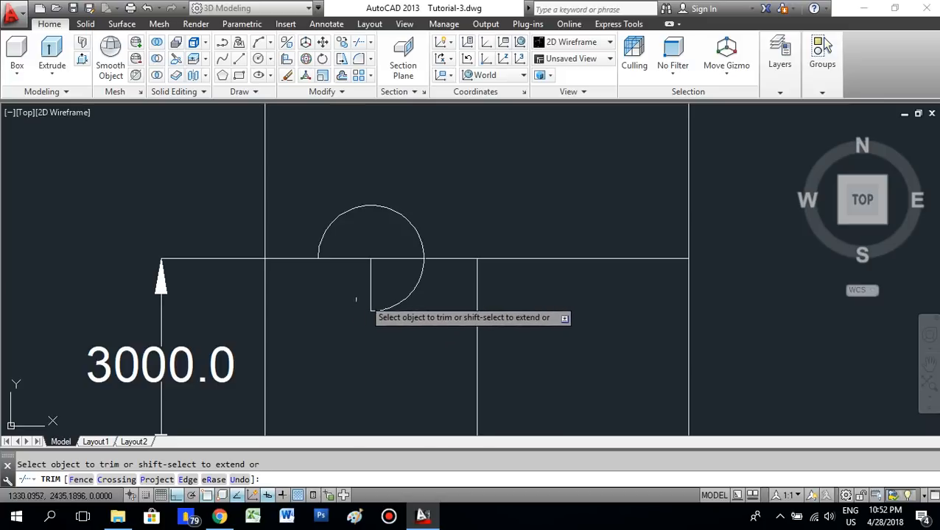
pyautogui.click(330, 224)
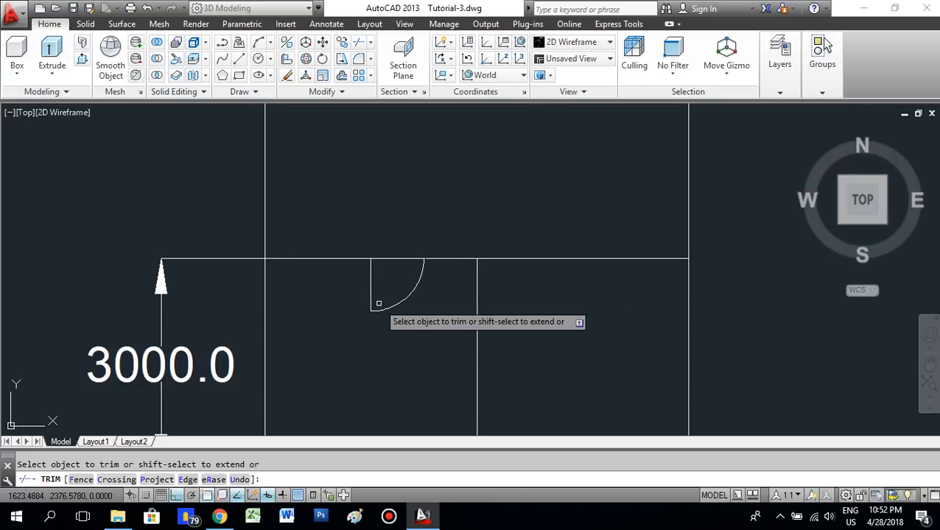
pyautogui.press('Return')
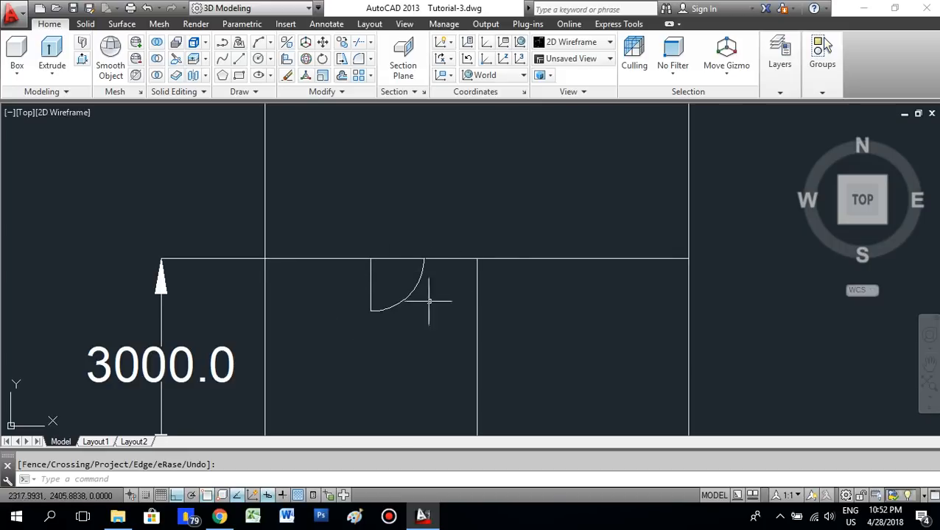
# Draw a line across the door opening from the short vertical line's upper endpoint to the arc's upper endpoint.
pyautogui.press('Escape')
pyautogui.click(360, 257)
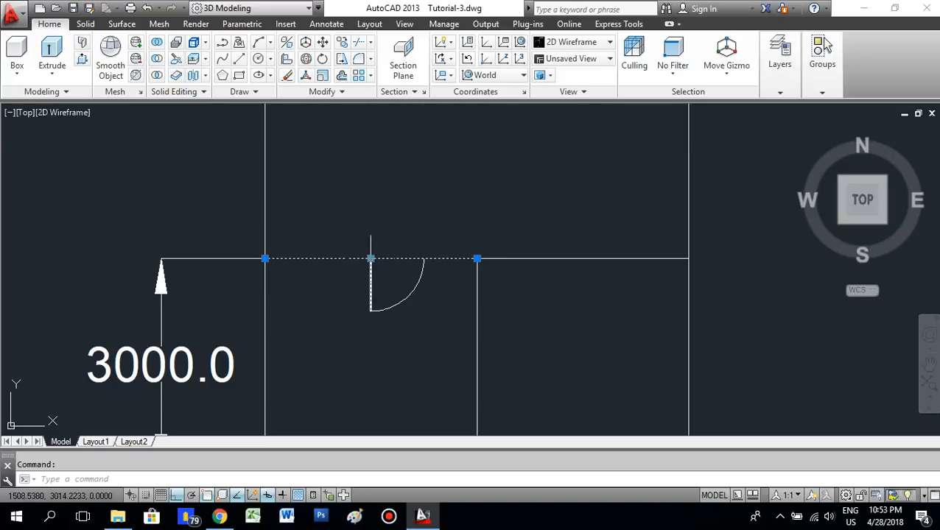
pyautogui.press('Escape')
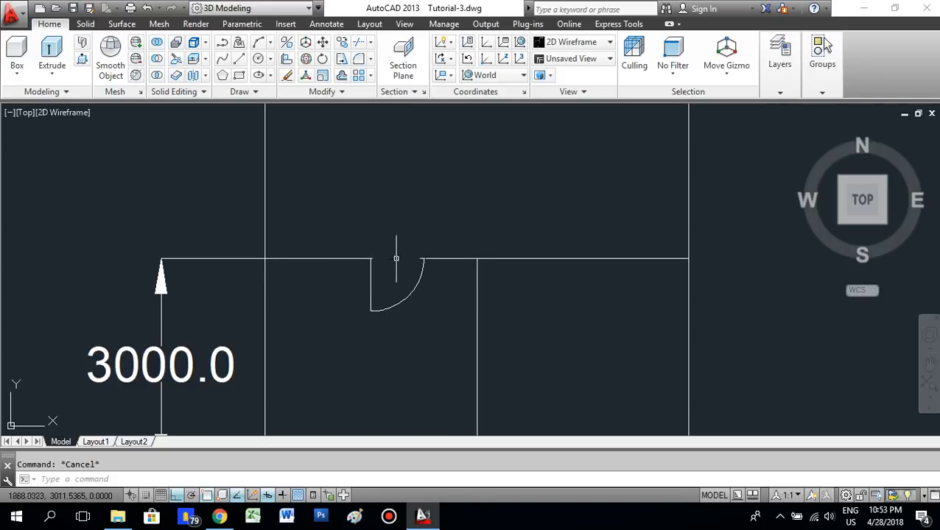
pyautogui.click(239, 60)
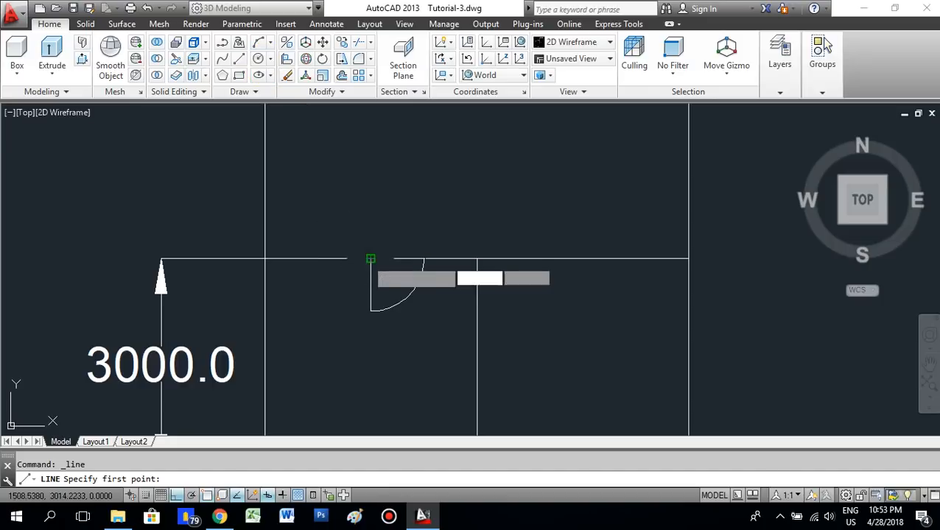
pyautogui.click(370, 258)
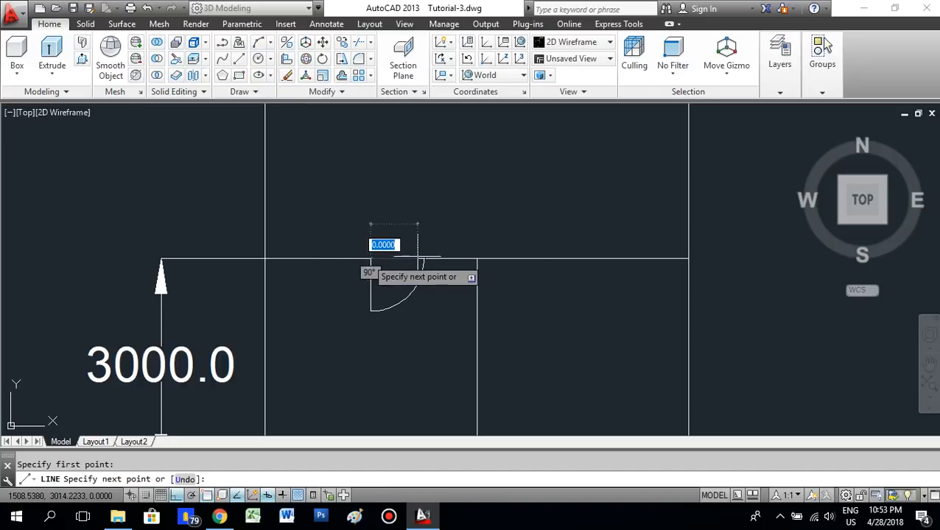
pyautogui.click(424, 259)
pyautogui.press('Return')
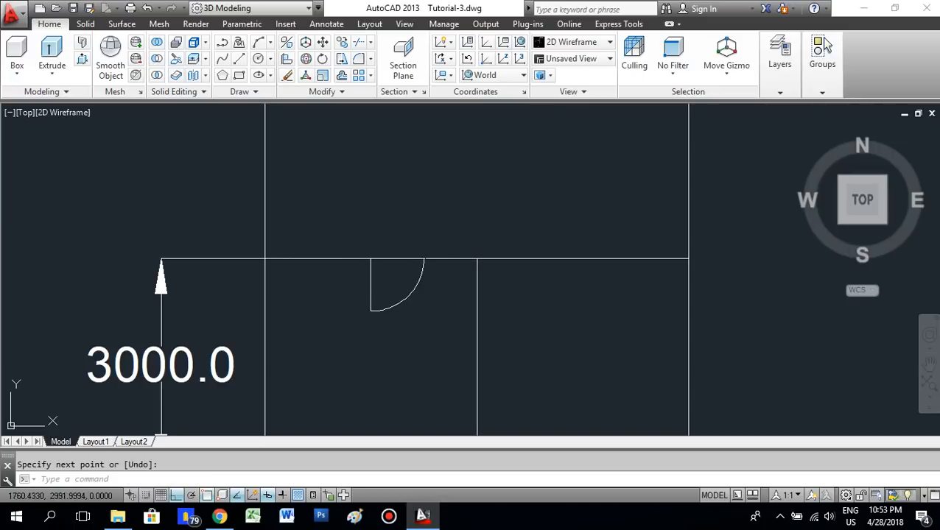
pyautogui.click(398, 258)
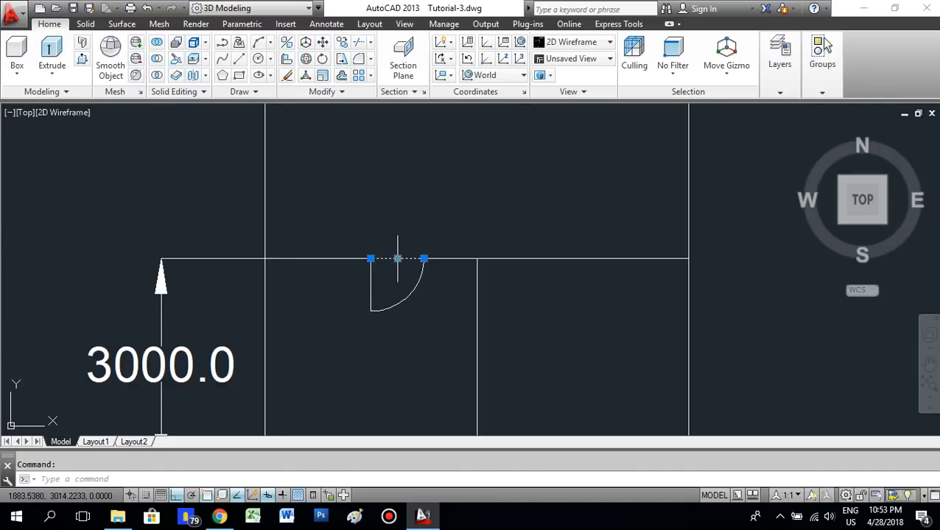
pyautogui.press('Escape')
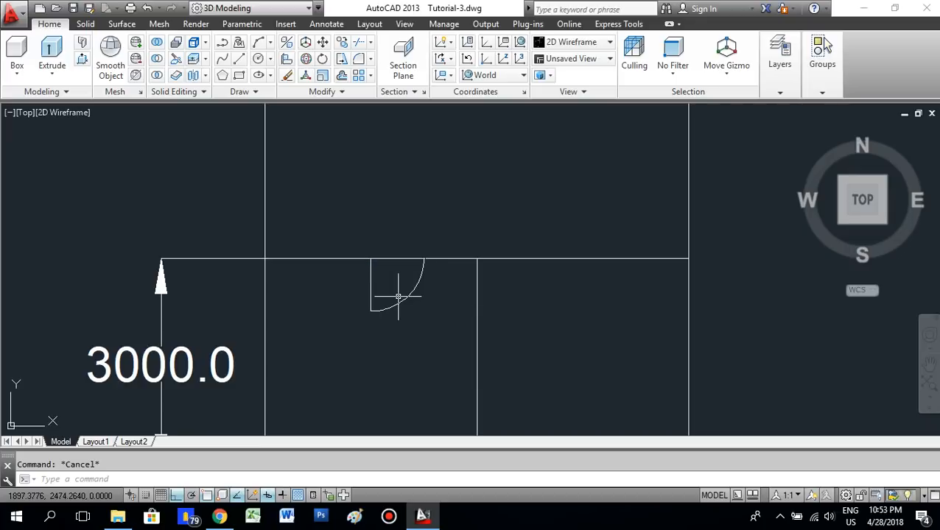
# Move the whole door symbol from the midpoint of its opening line to the midpoint of the lower-left room's upper wall.
pyautogui.click(342, 228)
pyautogui.click(458, 351)
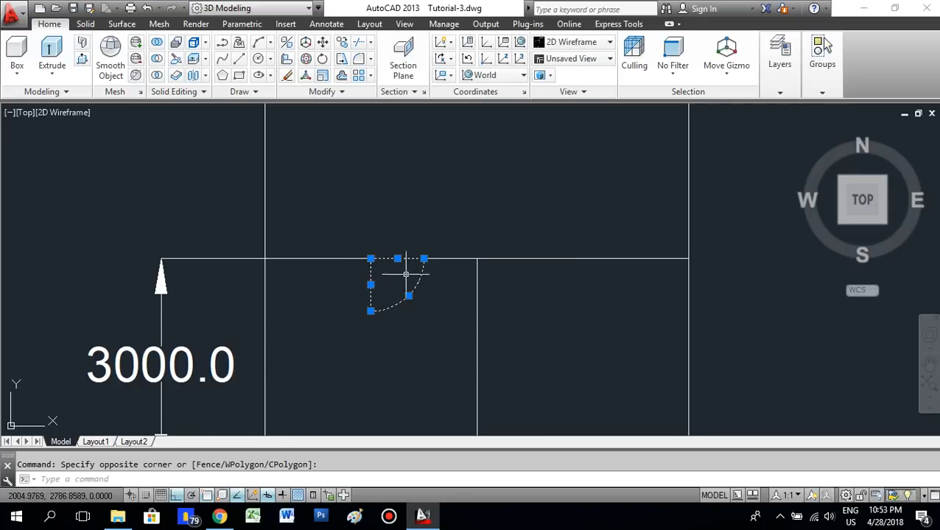
pyautogui.rightClick(440, 265)
pyautogui.click(493, 289)
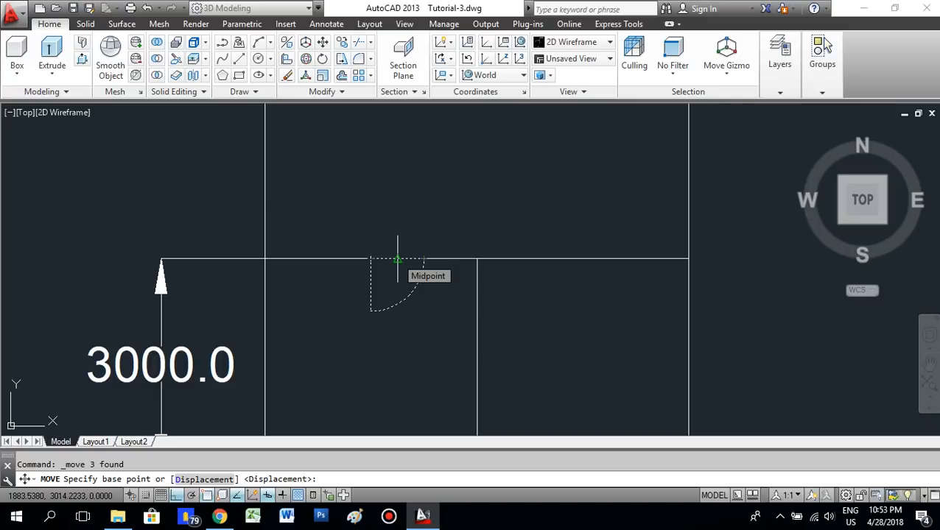
pyautogui.click(398, 260)
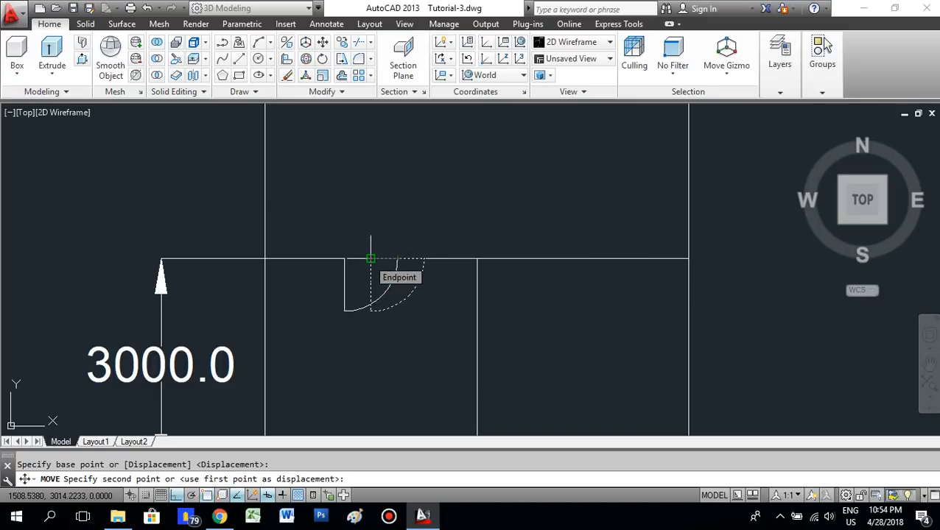
pyautogui.click(370, 260)
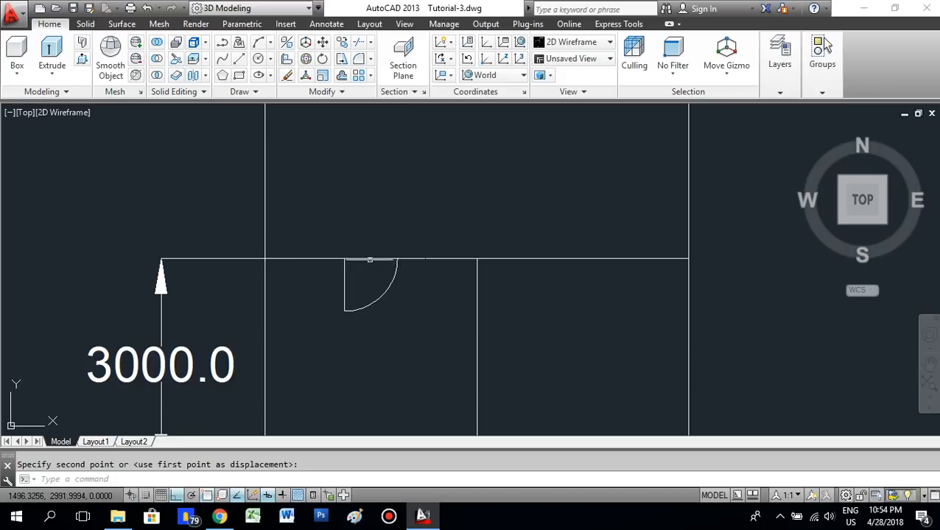
# Copy the door symbol from its opening line's midpoint to the midpoint of the adjacent lower-right room's upper wall.
pyautogui.scroll(-1, 457, 229)
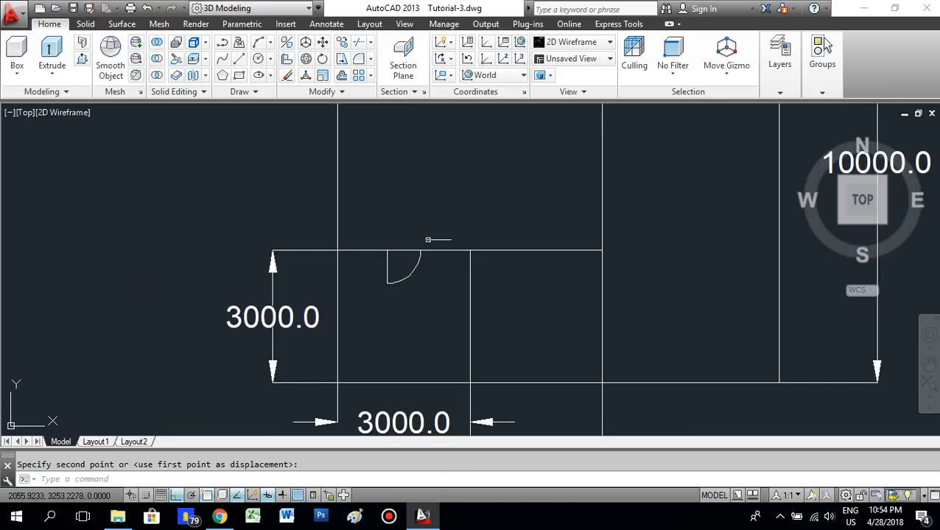
pyautogui.click(375, 239)
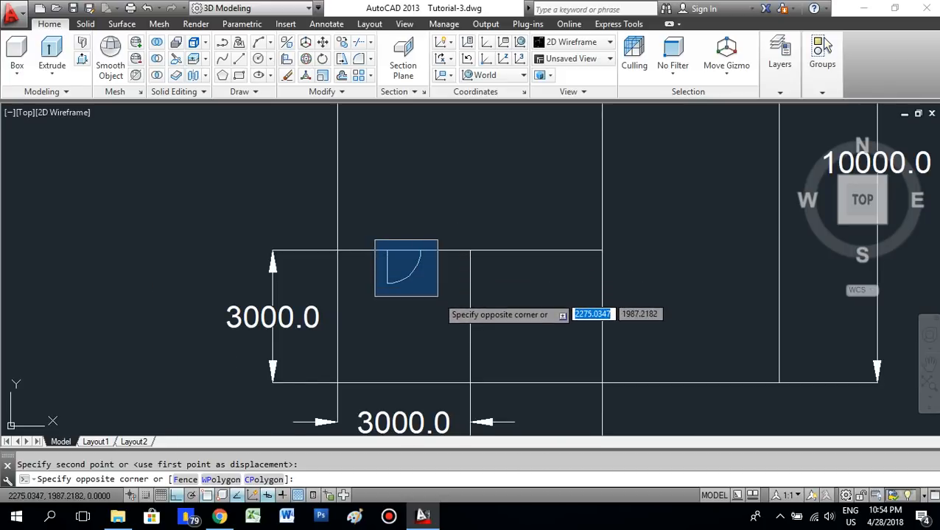
pyautogui.click(439, 299)
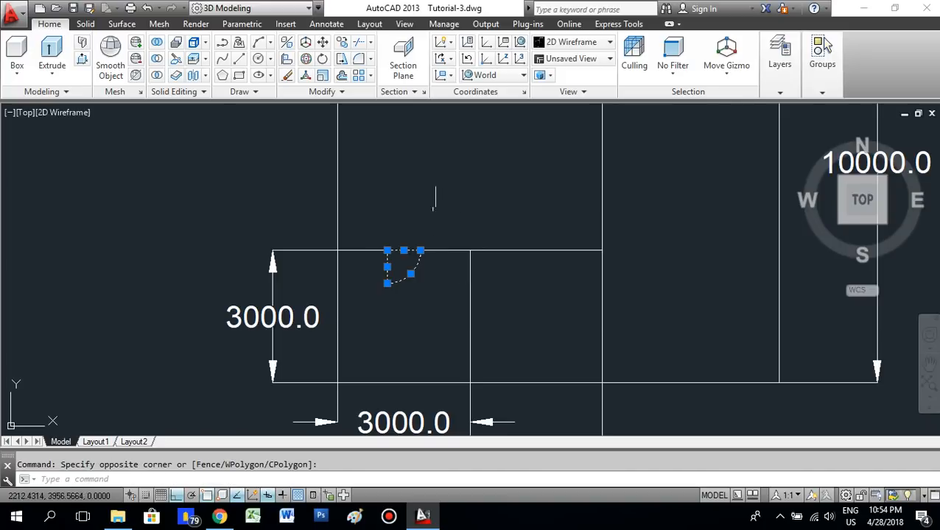
pyautogui.rightClick(413, 215)
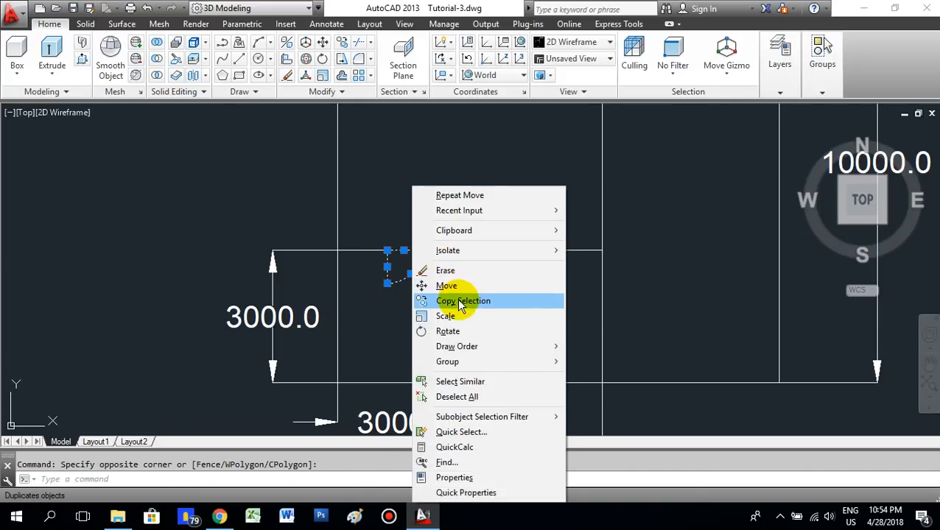
pyautogui.click(460, 302)
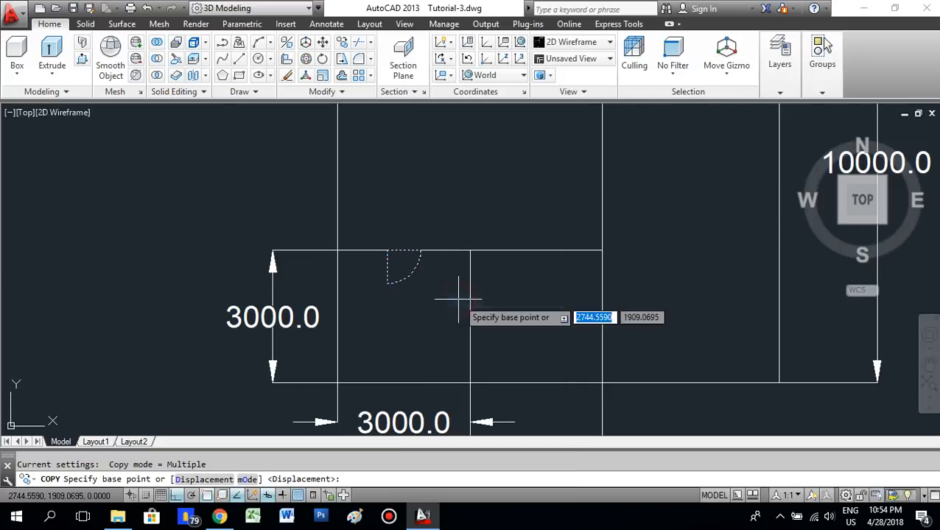
pyautogui.click(403, 251)
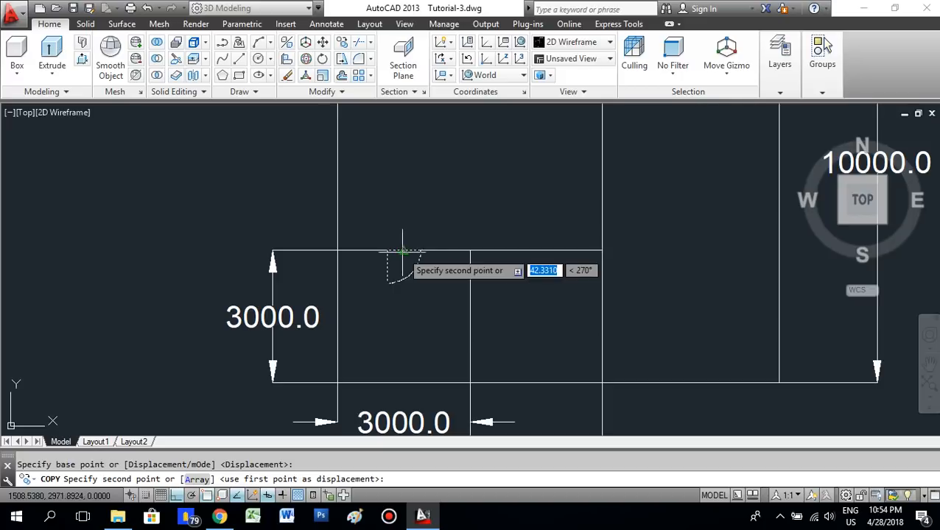
pyautogui.click(536, 251)
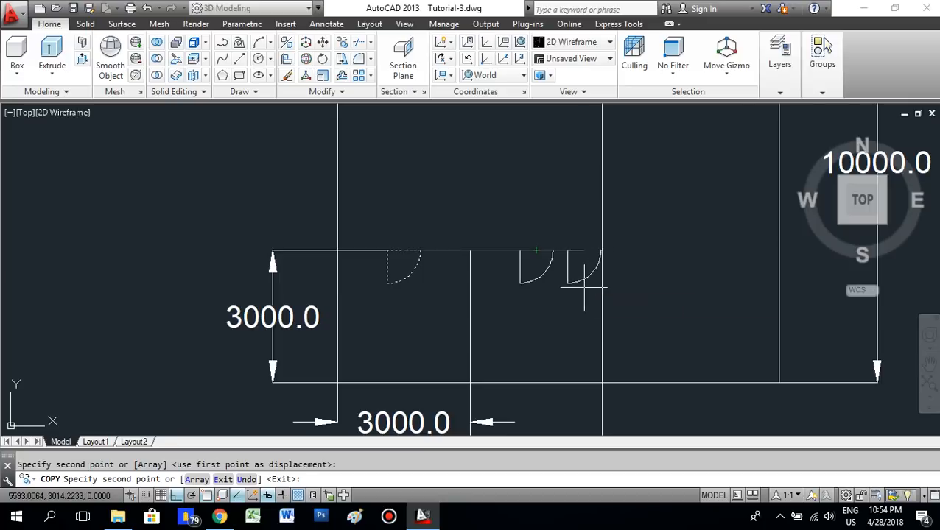
pyautogui.press('Return')
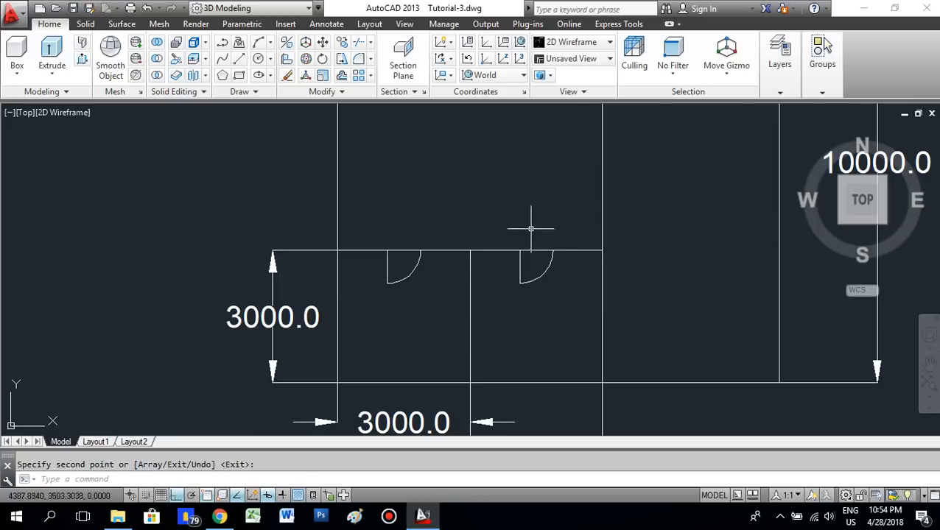
# Mirror both lower-room door symbols across a horizontal line through the middle room's left wall midpoint, keeping the originals.
pyautogui.scroll(-2, 547, 260)
pyautogui.moveTo(570, 272); pyautogui.dragTo(538, 294, button='middle')
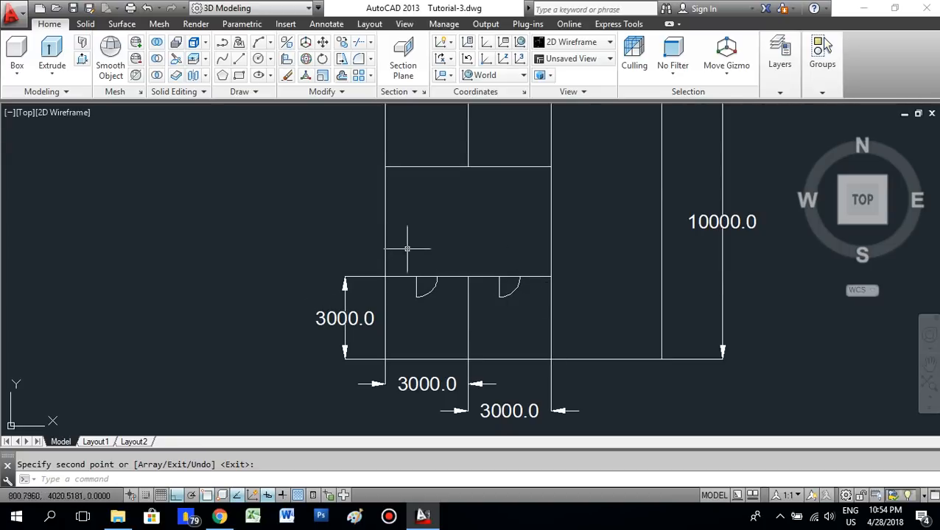
pyautogui.moveTo(448, 192); pyautogui.dragTo(435, 230, button='middle')
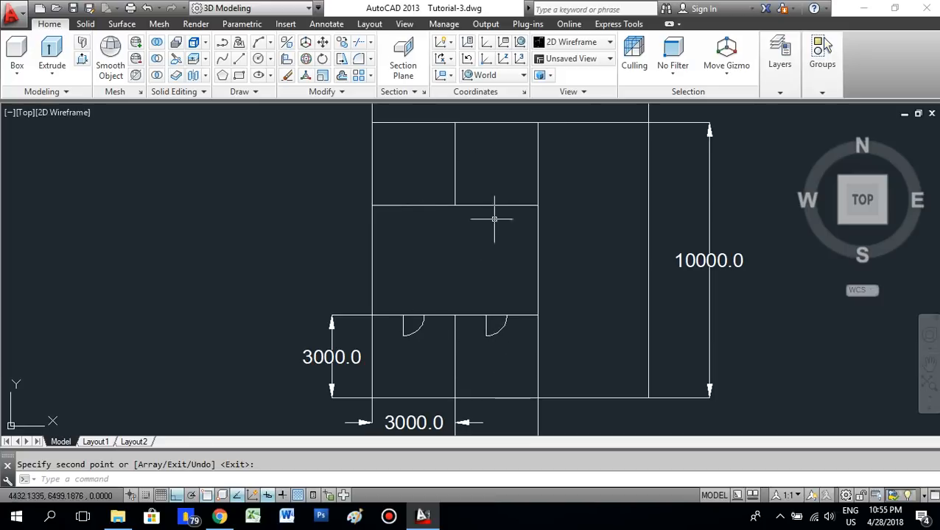
pyautogui.click(386, 294)
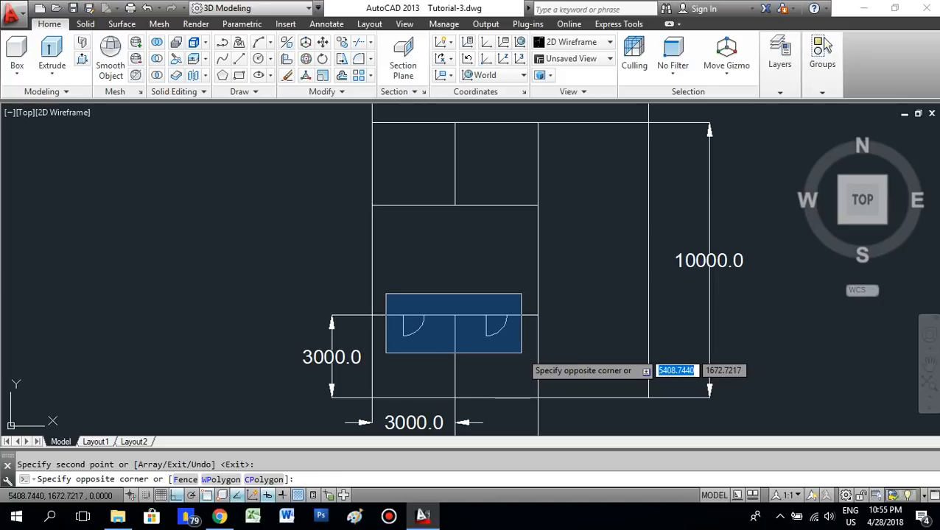
pyautogui.click(521, 352)
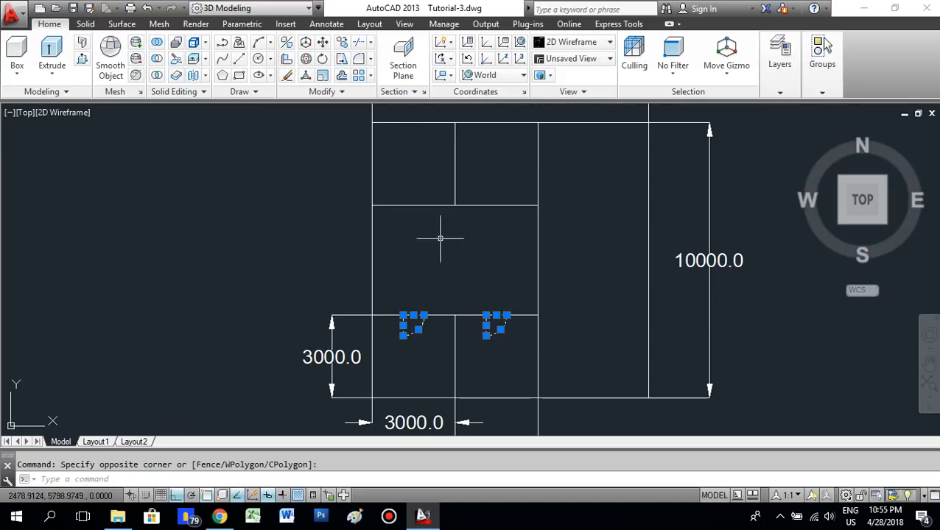
pyautogui.click(342, 91)
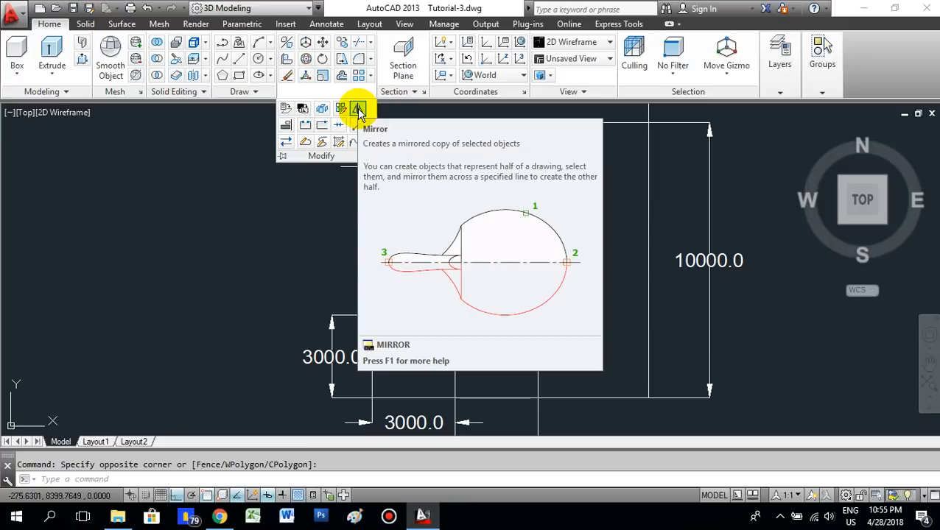
pyautogui.click(359, 111)
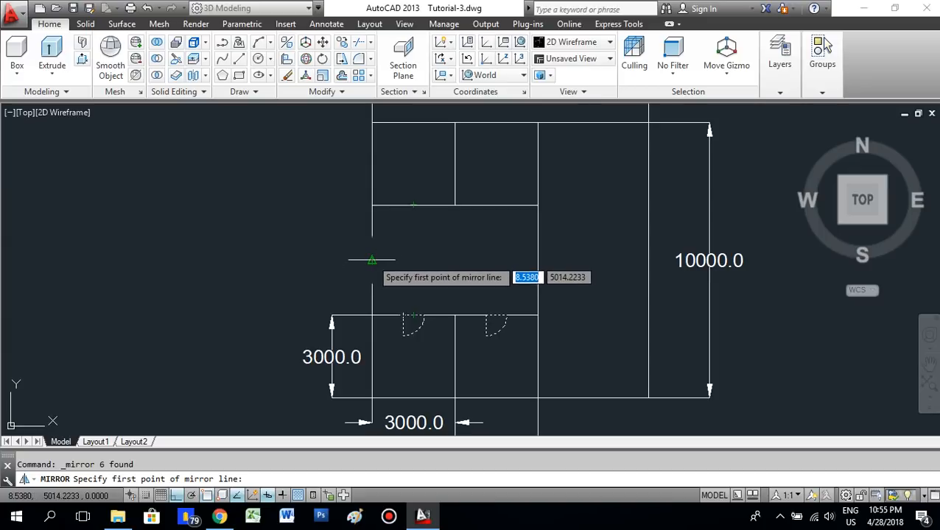
pyautogui.click(372, 259)
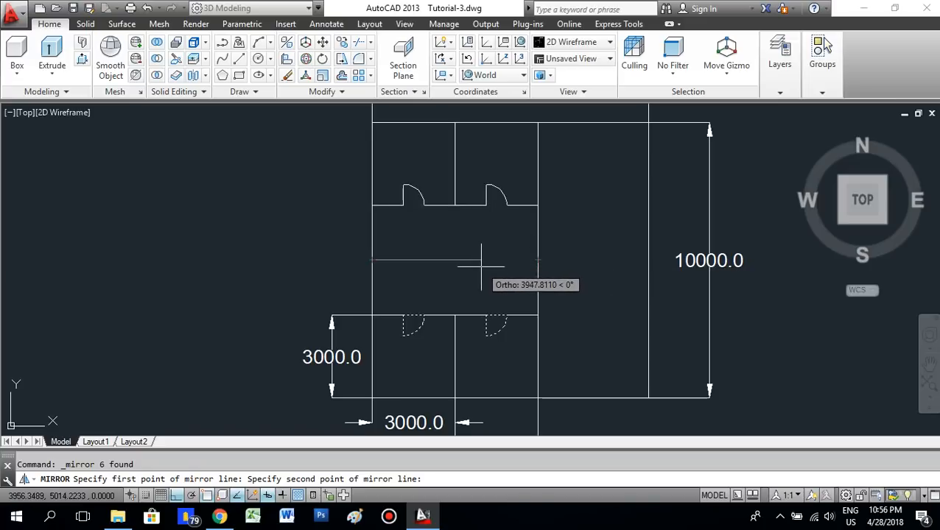
pyautogui.click(300, 268)
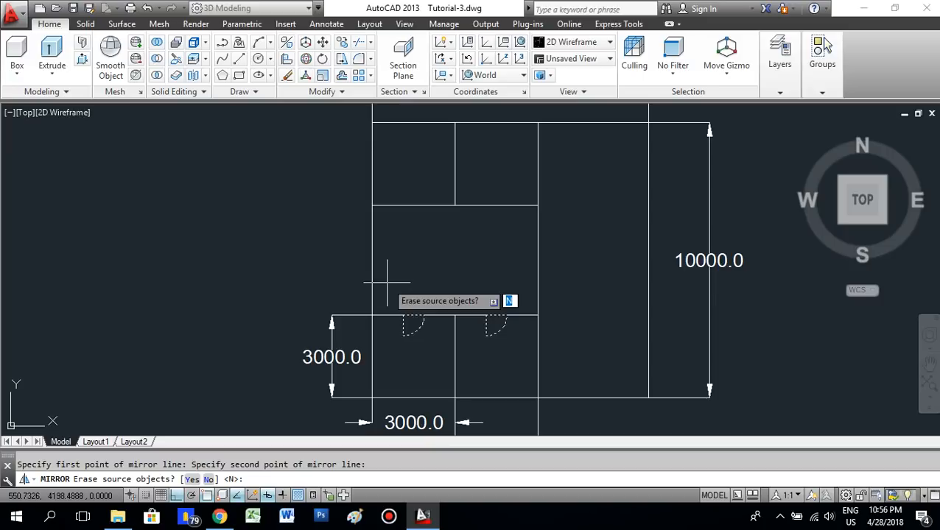
pyautogui.press('Return')
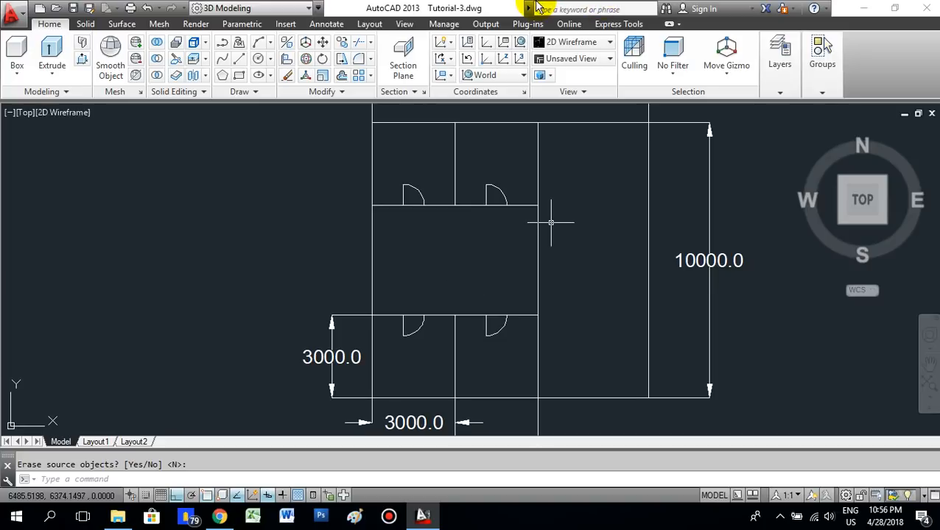
# Copy the upper-right room's door symbol straight down into the open space of the middle room.
pyautogui.moveTo(537, 6)
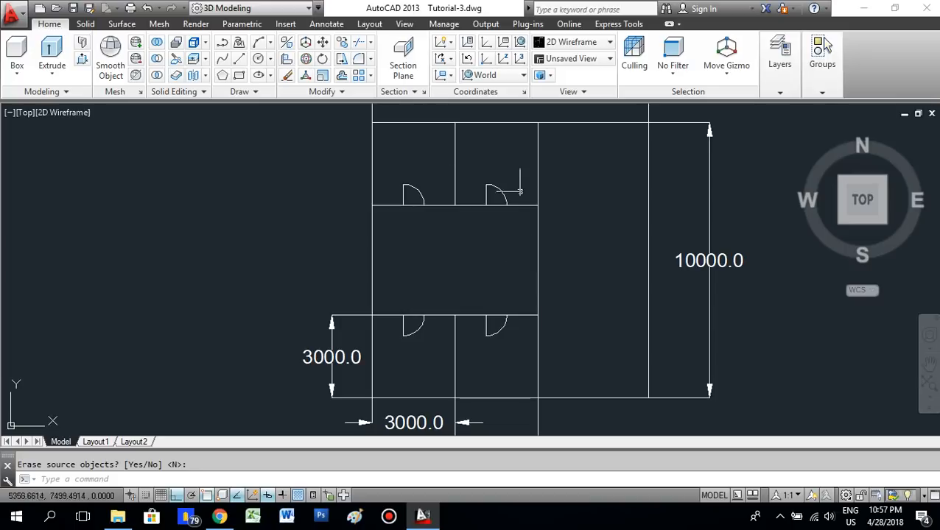
pyautogui.click(463, 170)
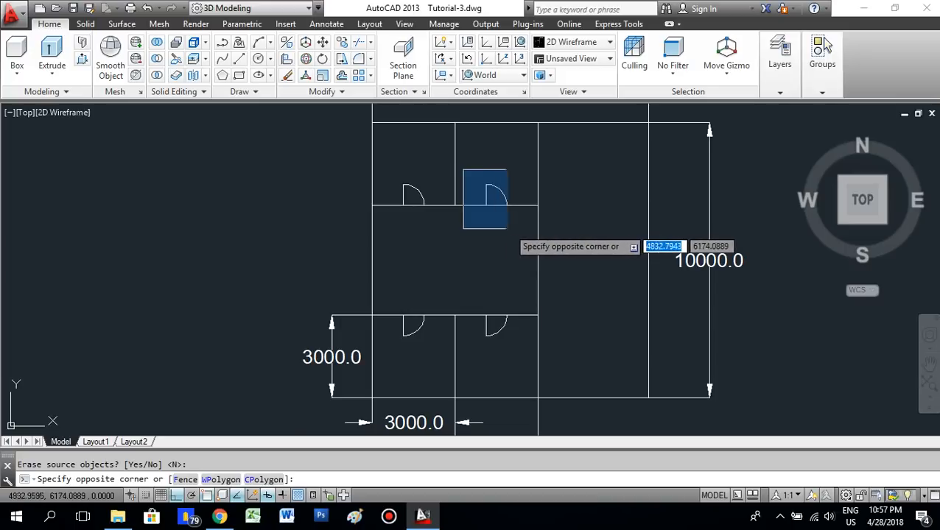
pyautogui.click(511, 225)
pyautogui.rightClick(514, 186)
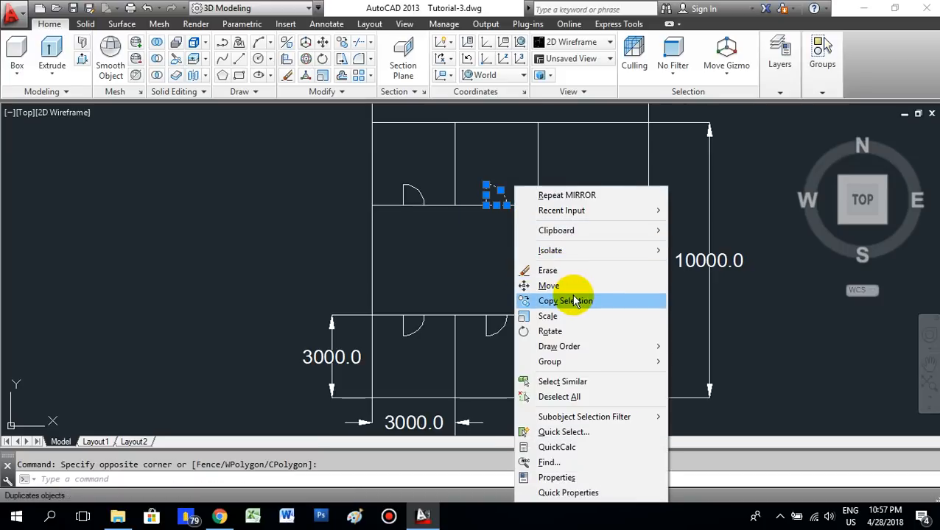
pyautogui.click(569, 302)
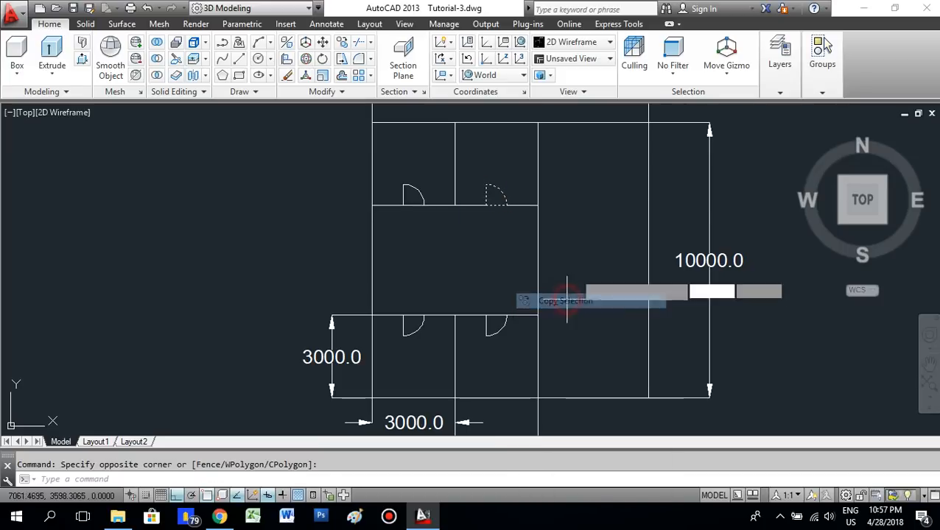
pyautogui.click(580, 175)
pyautogui.click(576, 237)
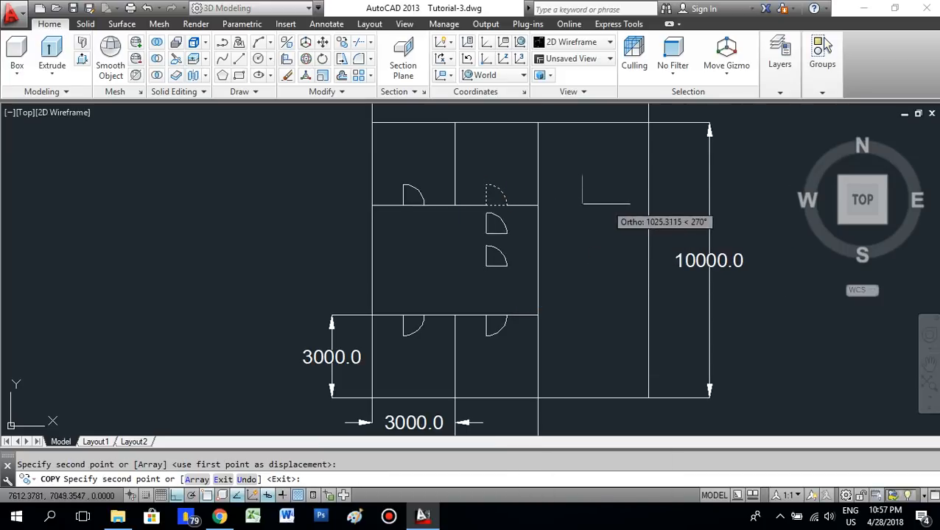
pyautogui.press('Return')
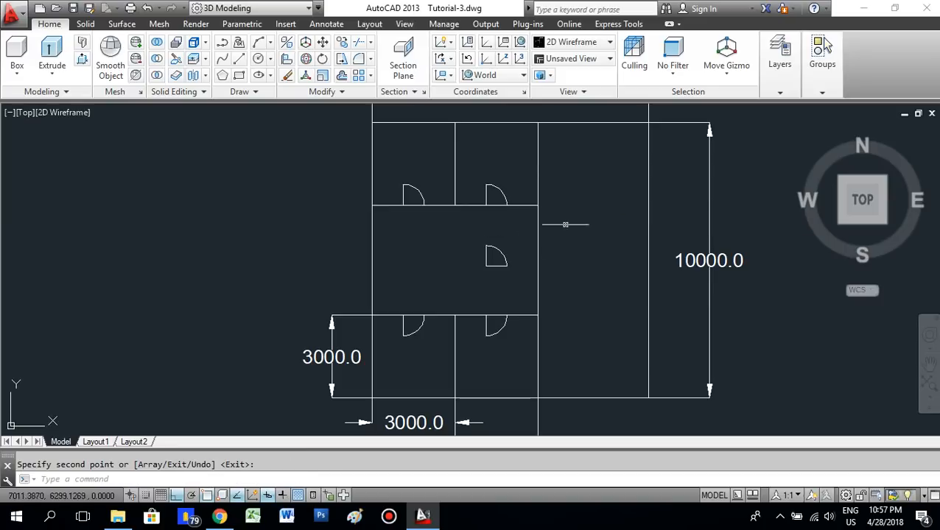
# Rotate the middle room's door copy 90° counterclockwise about the midpoint of its horizontal opening line.
pyautogui.scroll(2, 529, 269)
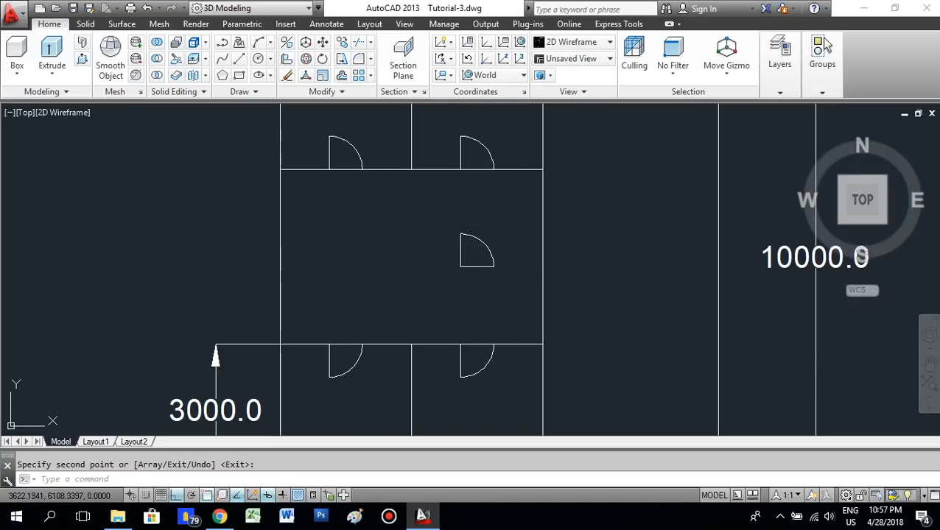
pyautogui.press('Return')
pyautogui.click(436, 207)
pyautogui.click(517, 286)
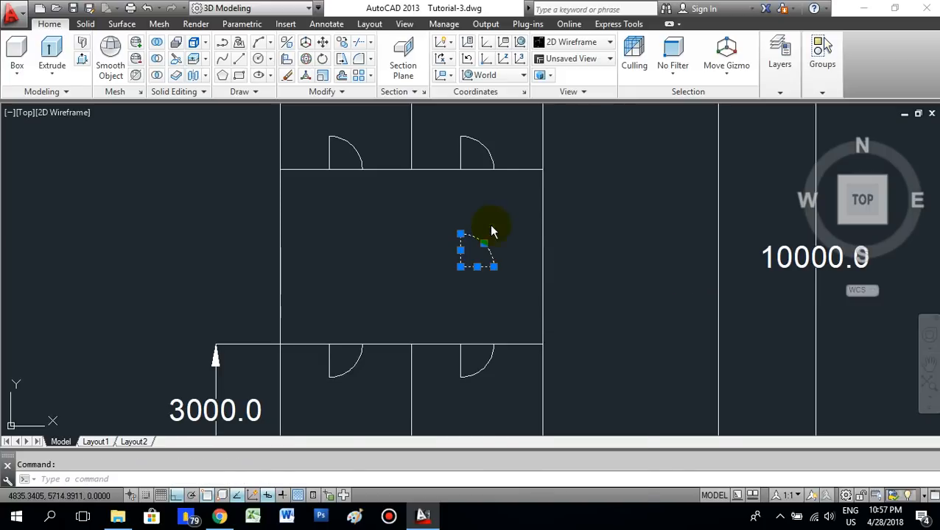
pyautogui.rightClick(492, 232)
pyautogui.click(529, 332)
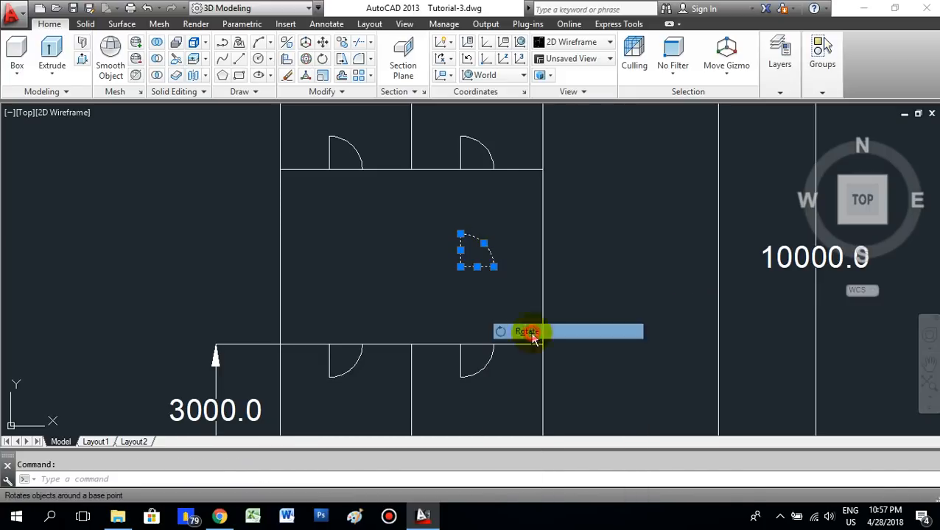
pyautogui.click(477, 267)
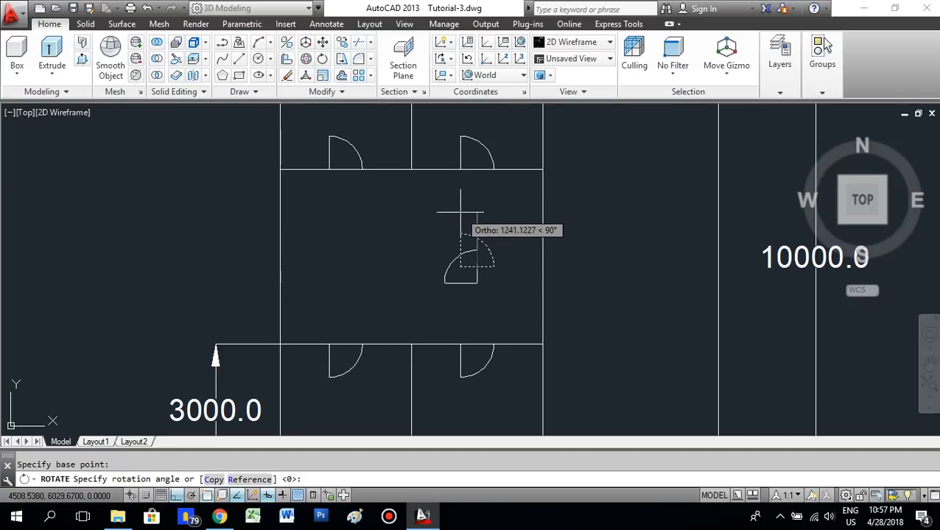
pyautogui.press('Return')
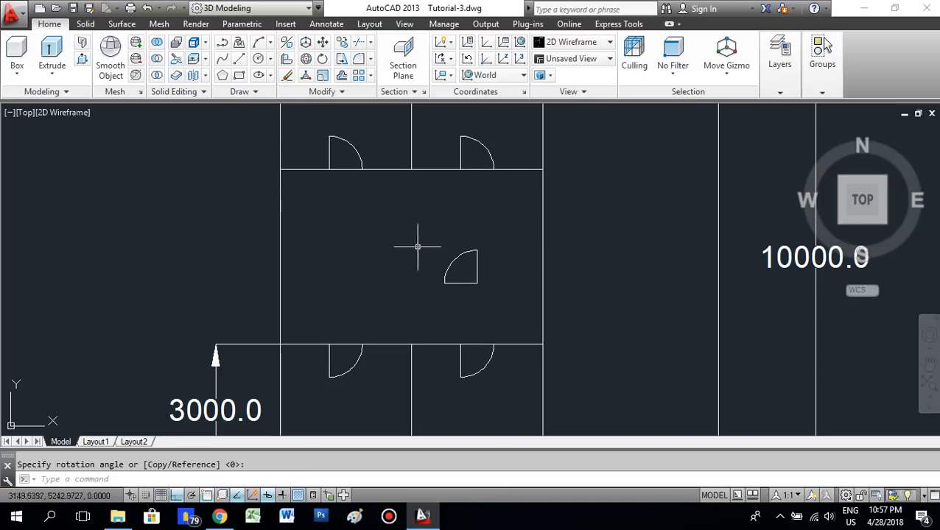
# Move the rotated door from the midpoint of its vertical opening line to the midpoint of the middle room's right wall.
pyautogui.click(477, 269)
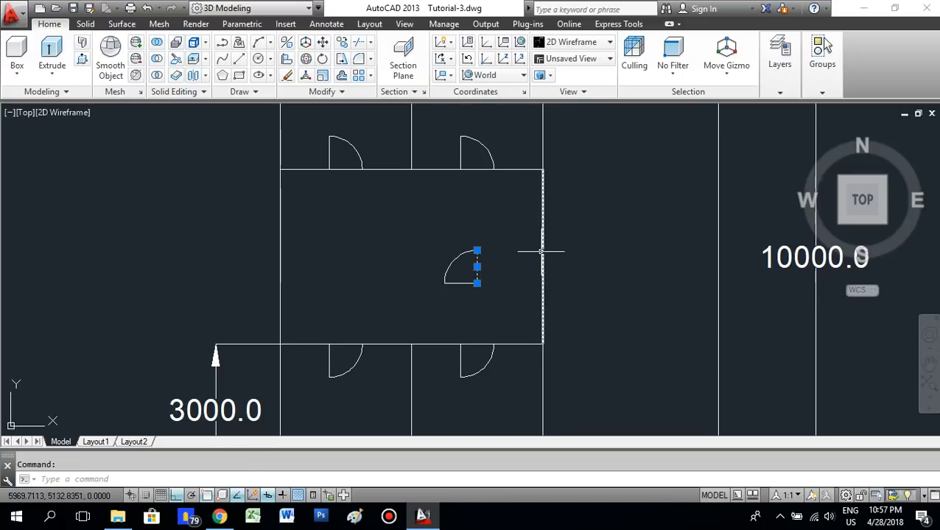
pyautogui.scroll(-1, 543, 252)
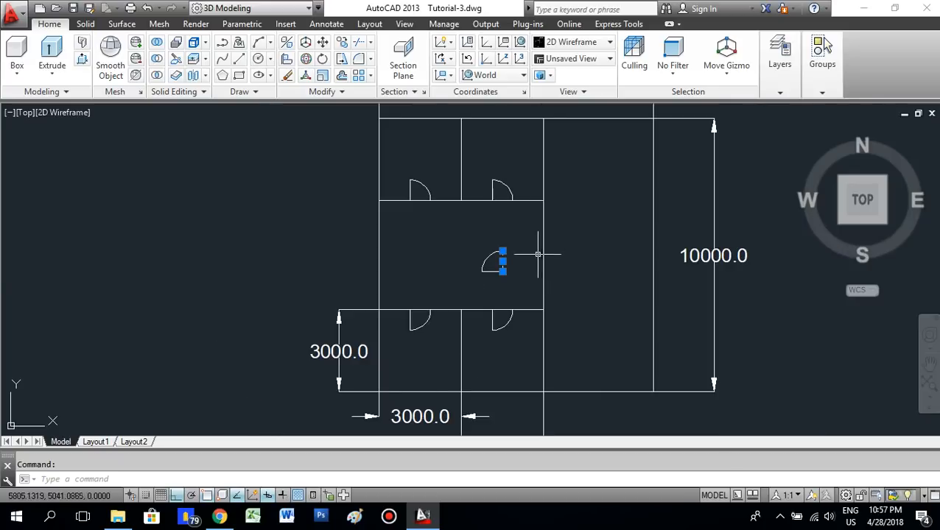
pyautogui.click(453, 240)
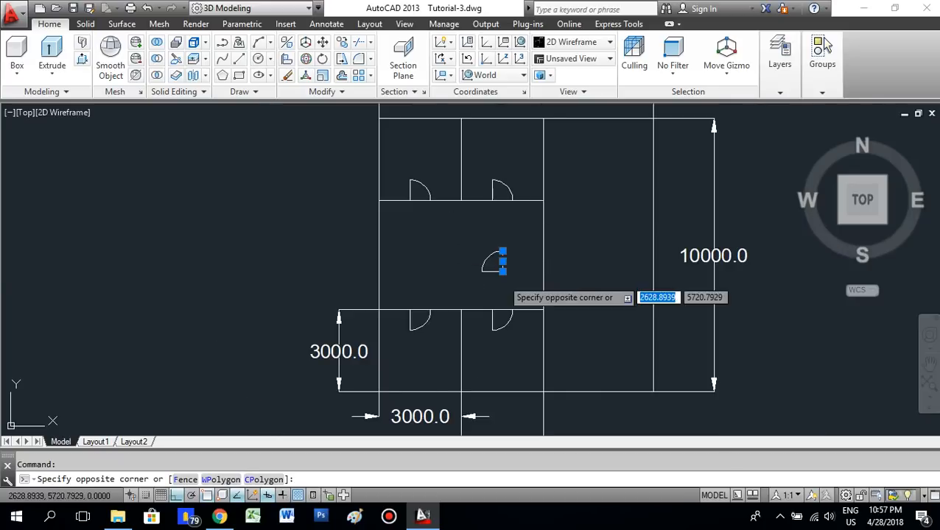
pyautogui.click(529, 310)
pyautogui.rightClick(515, 263)
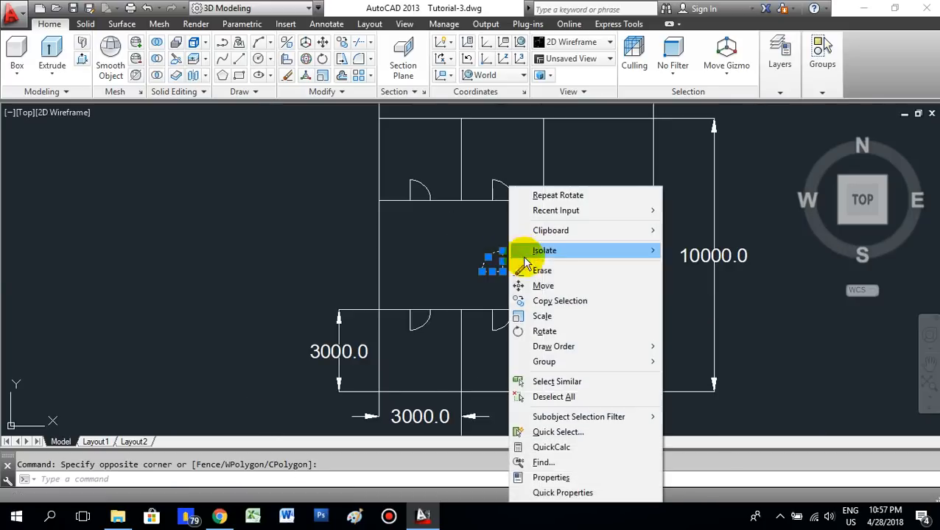
pyautogui.click(558, 286)
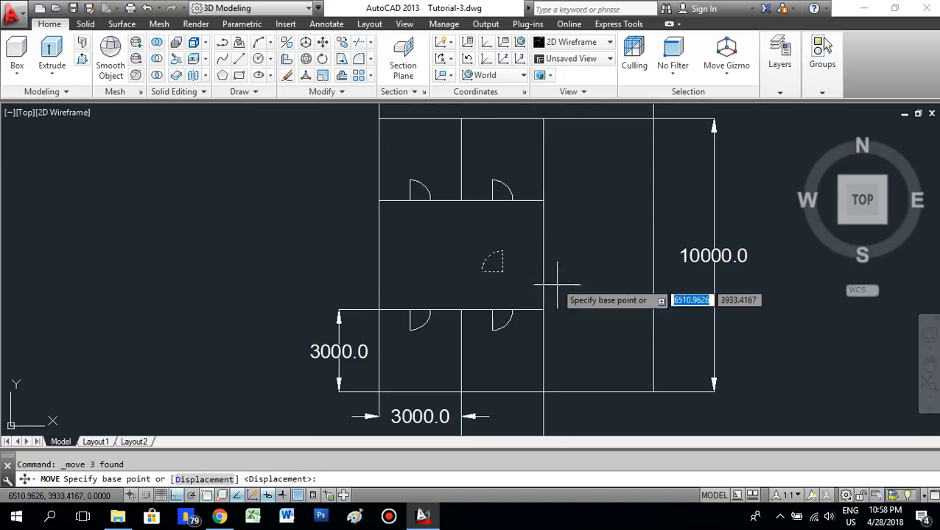
pyautogui.click(502, 261)
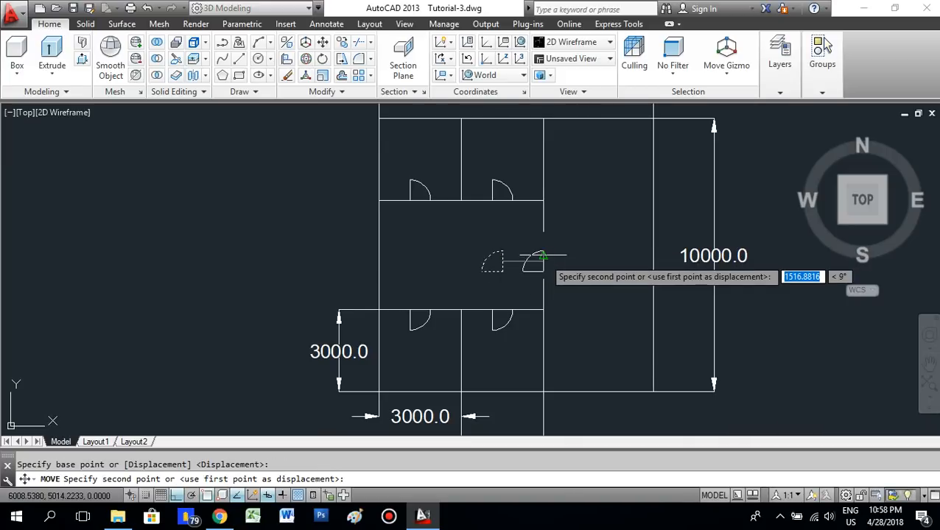
pyautogui.click(542, 255)
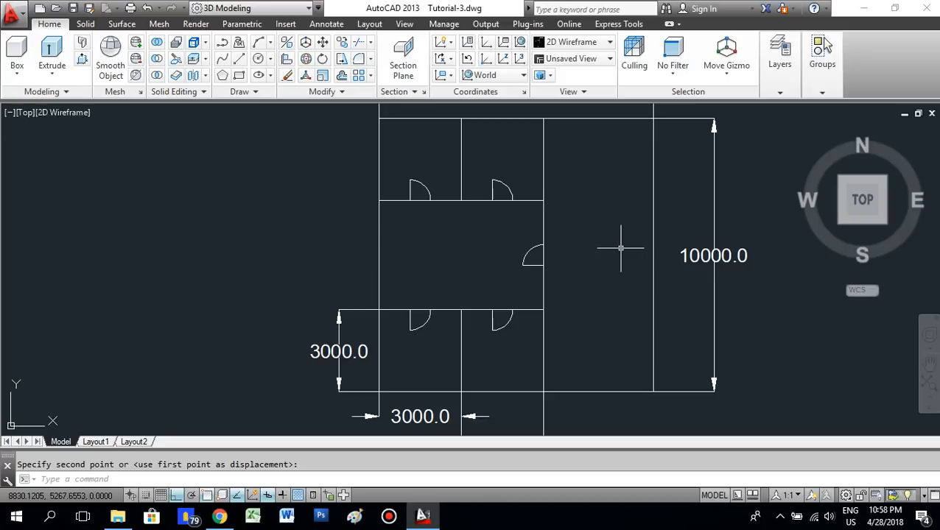
# Copy the middle room's right-wall door horizontally into the open space of the large right-hand room.
pyautogui.click(499, 226)
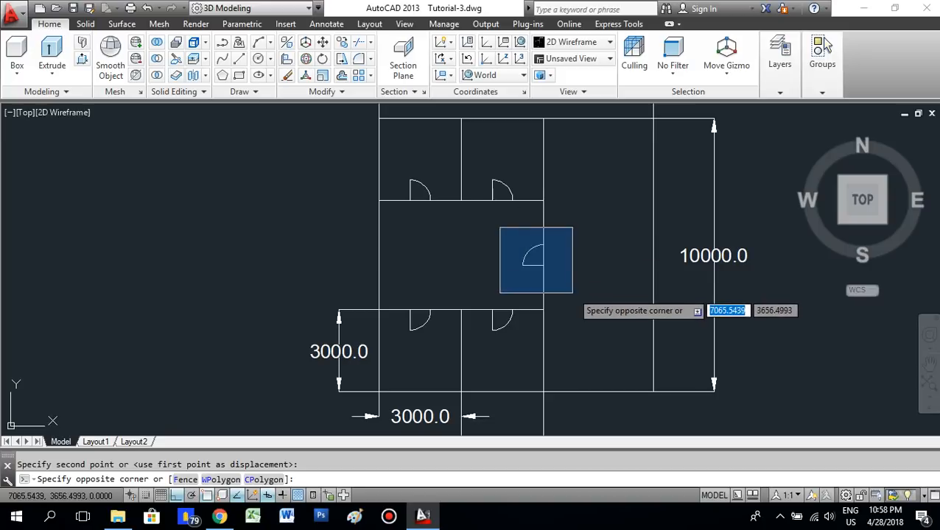
pyautogui.click(573, 289)
pyautogui.rightClick(574, 289)
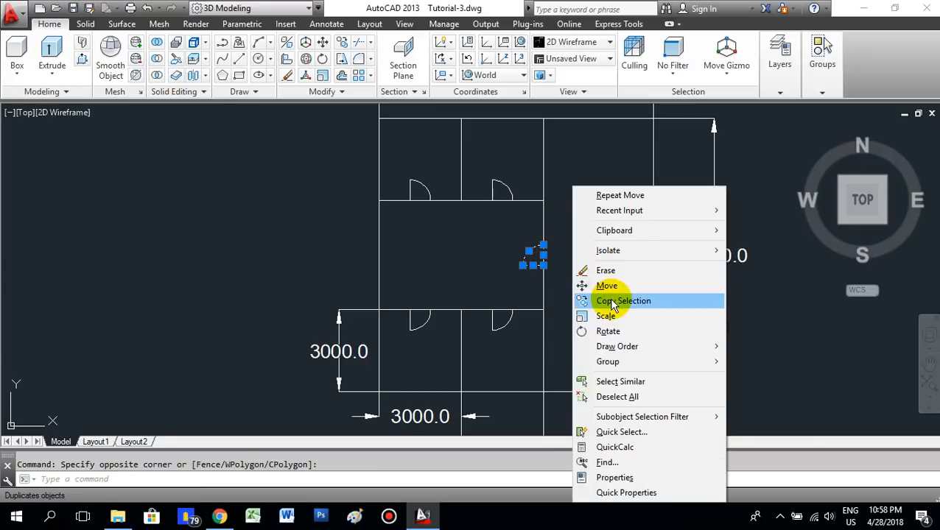
pyautogui.click(611, 302)
pyautogui.click(582, 274)
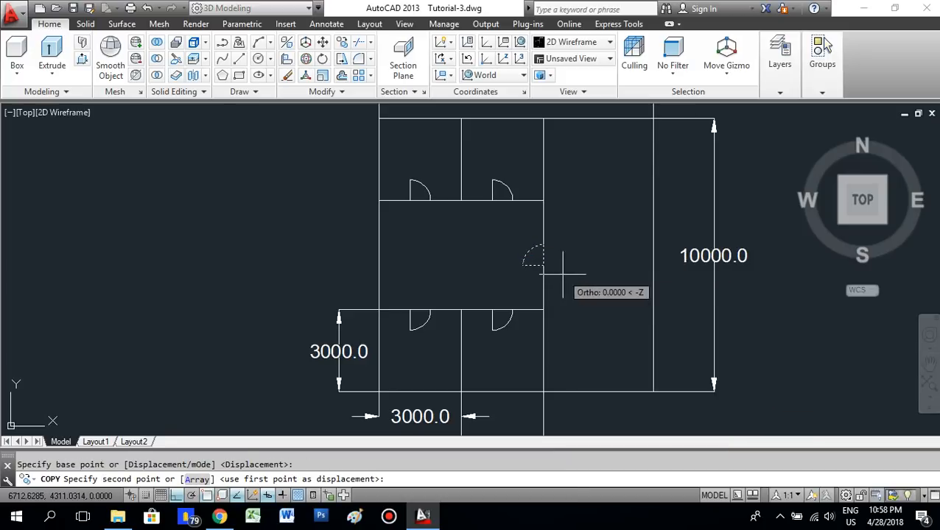
pyautogui.click(615, 276)
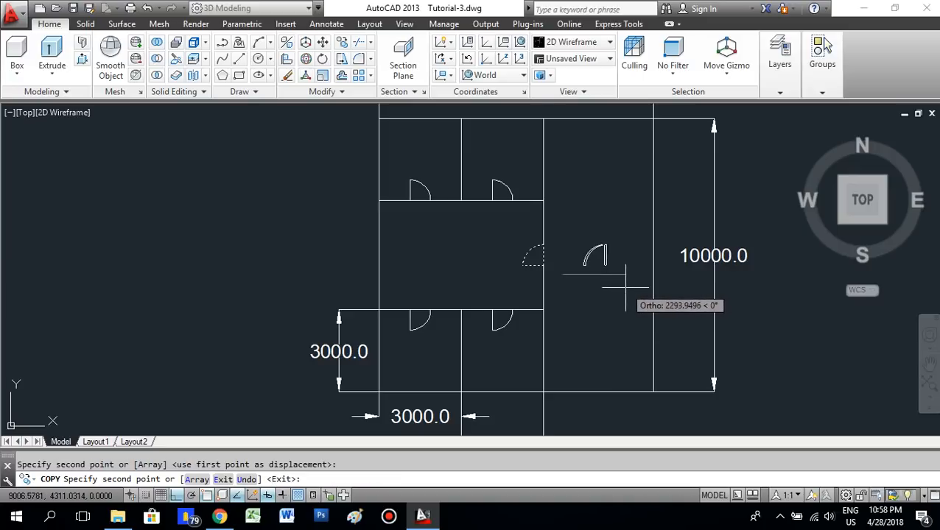
pyautogui.press('Return')
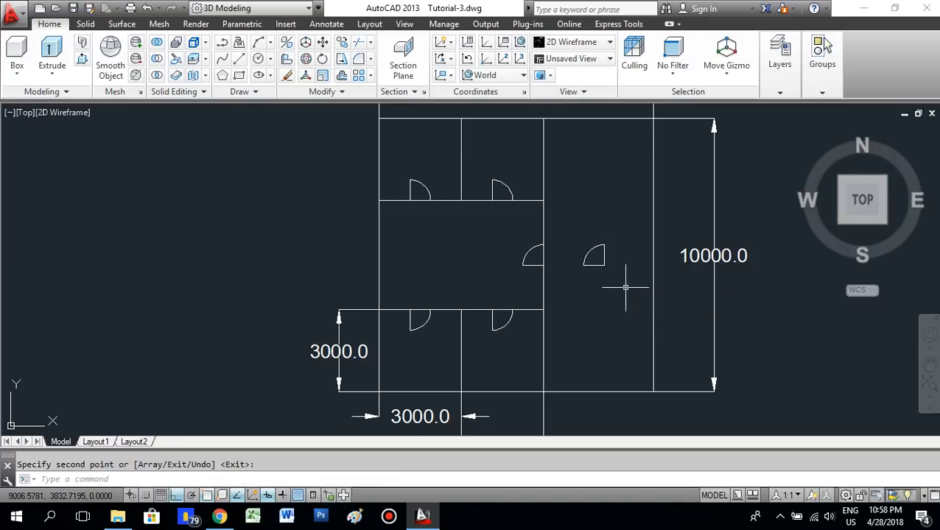
# Mirror the large right-hand room's door copy upward about a horizontal line through its top endpoint, keeping the original, to form a double door.
pyautogui.click(566, 231)
pyautogui.click(639, 306)
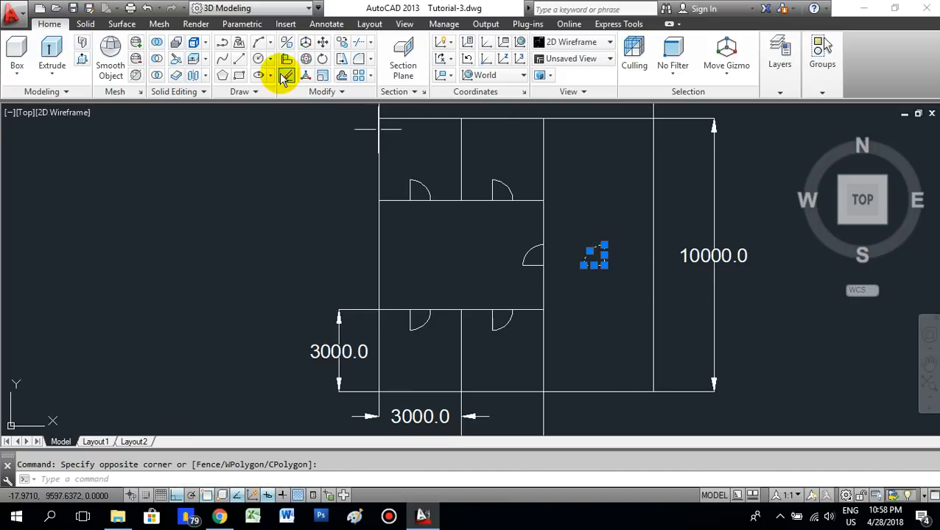
pyautogui.scroll(2, 618, 265)
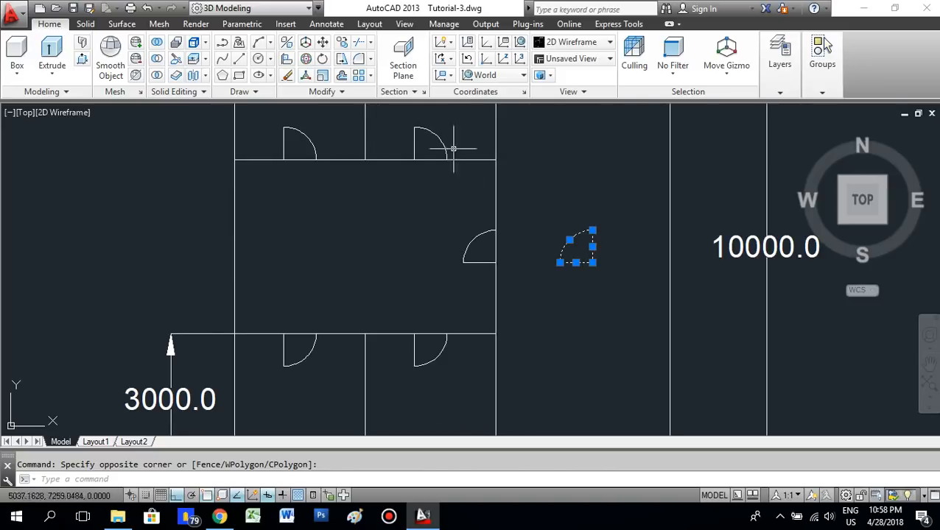
pyautogui.click(341, 92)
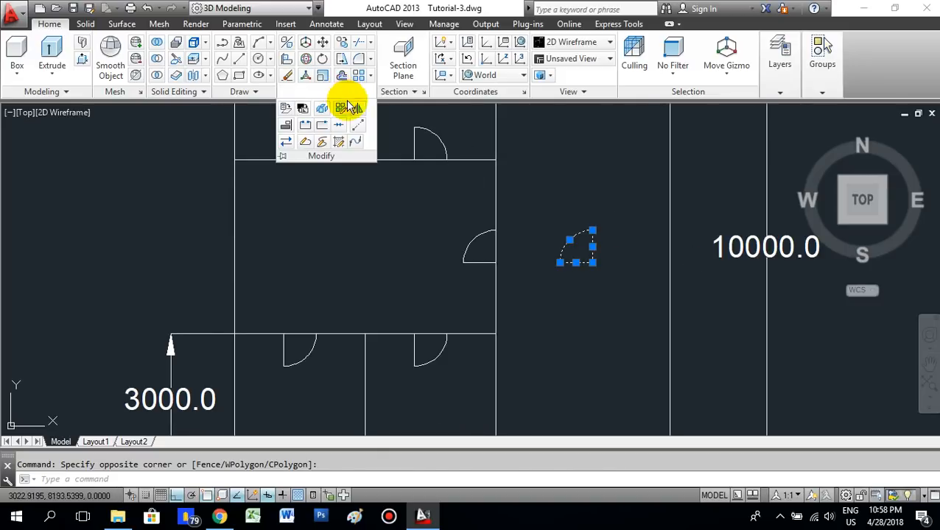
pyautogui.click(358, 109)
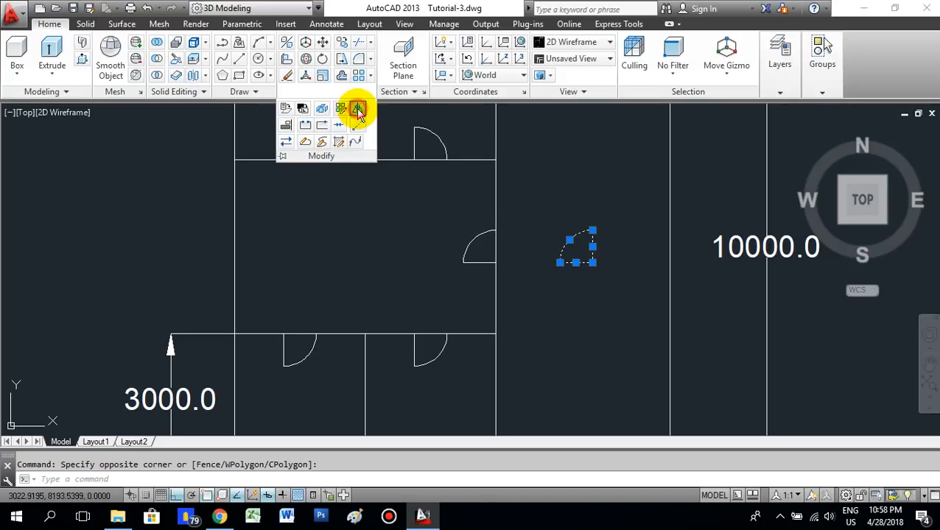
pyautogui.scroll(4, 590, 233)
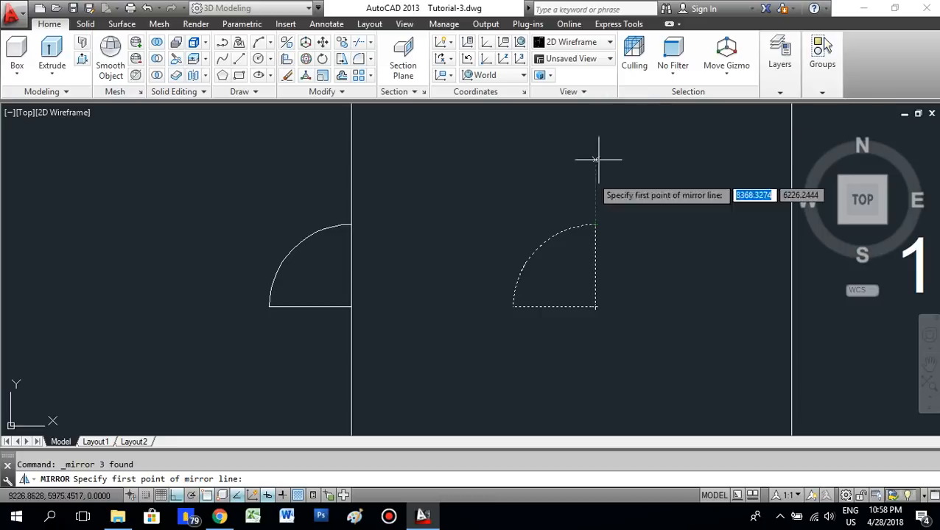
pyautogui.click(595, 224)
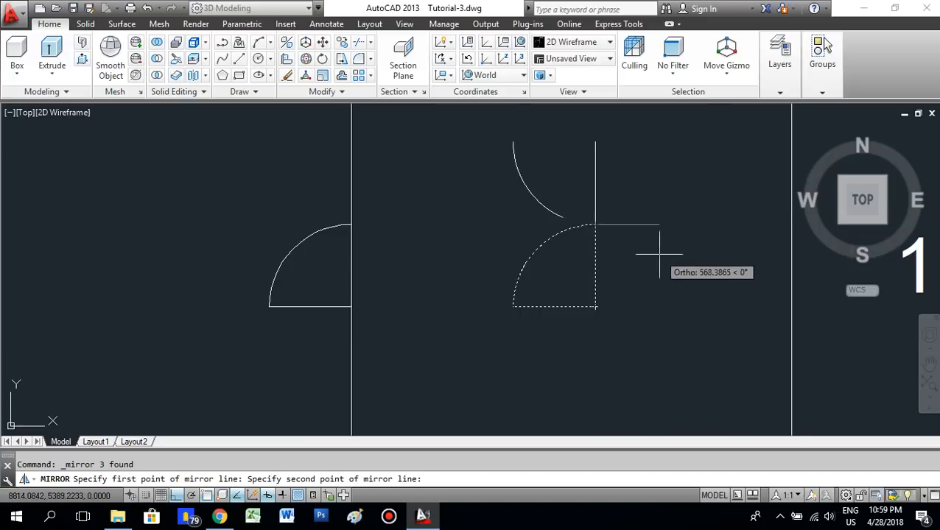
pyautogui.click(661, 231)
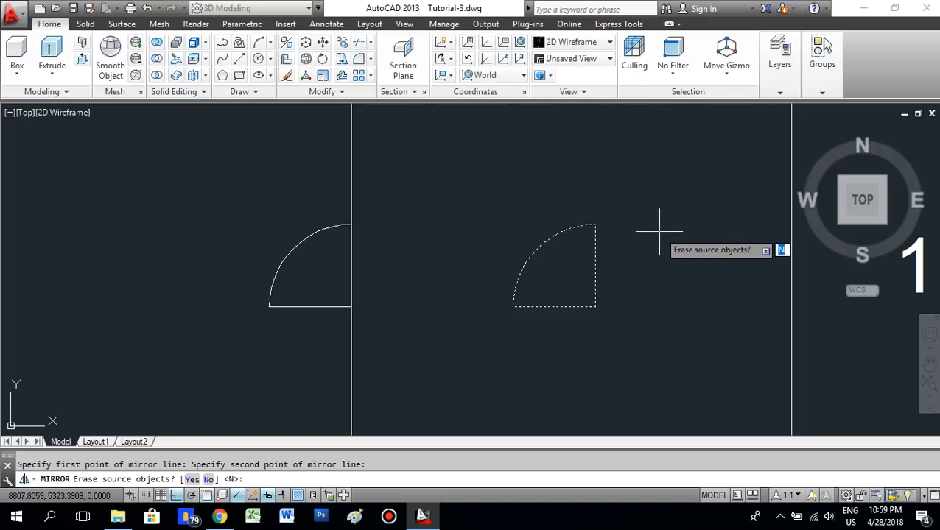
pyautogui.press('Return')
# Move the double door from the point where its two leaves meet to the midpoint of the large room's right wall.
pyautogui.scroll(-3, 653, 259)
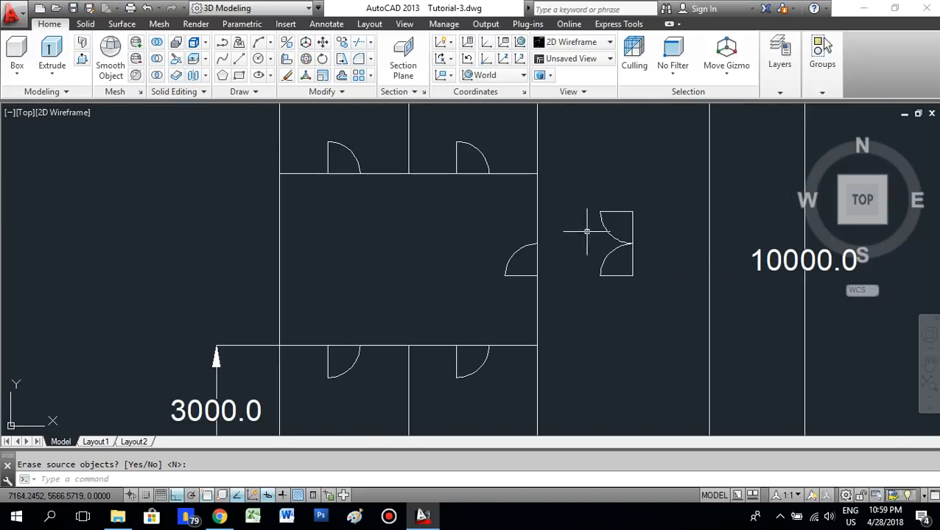
pyautogui.click(574, 195)
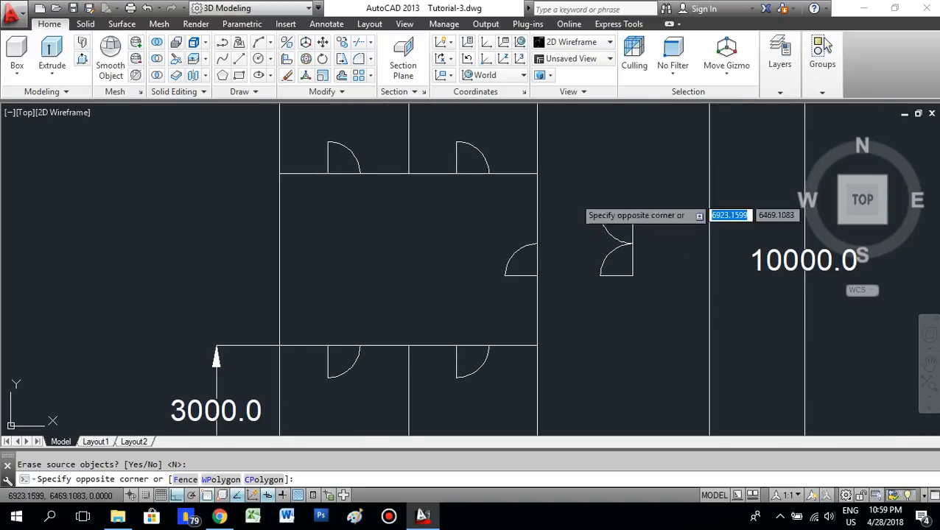
pyautogui.click(651, 302)
pyautogui.rightClick(638, 187)
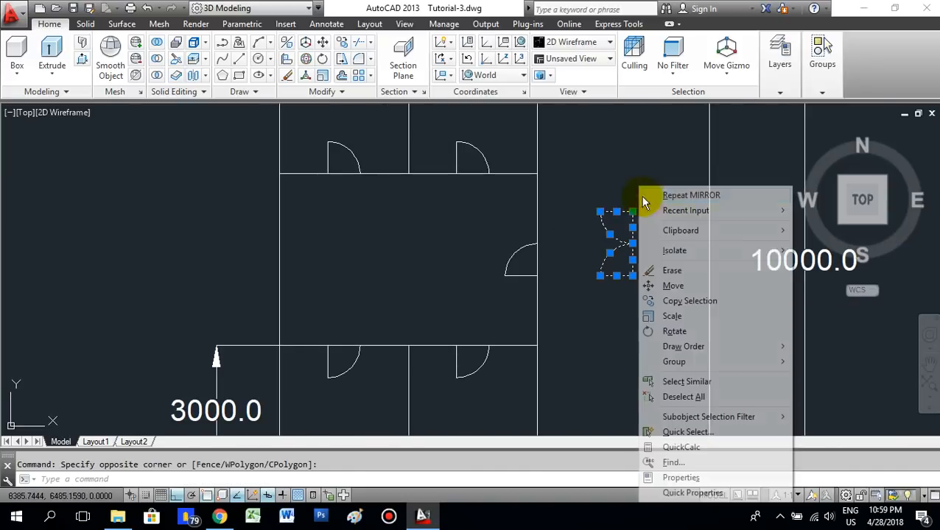
pyautogui.click(674, 286)
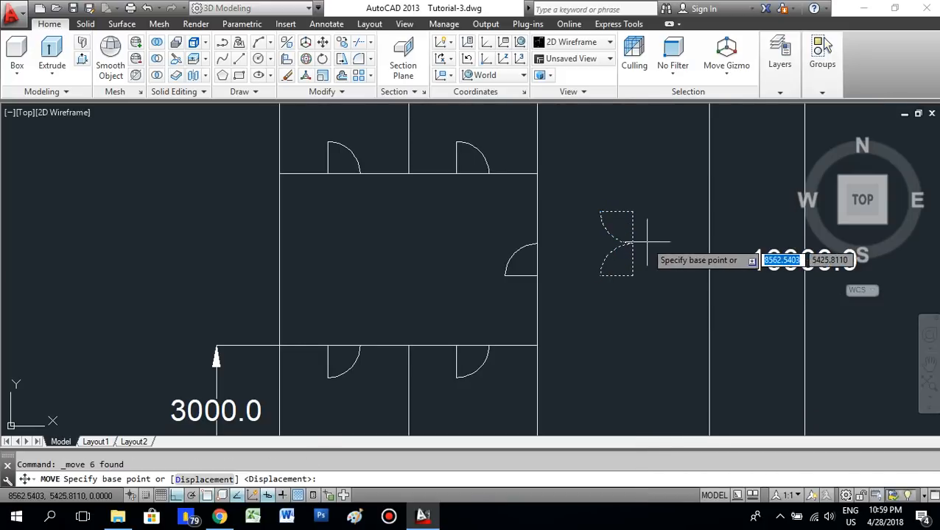
pyautogui.scroll(2, 641, 260)
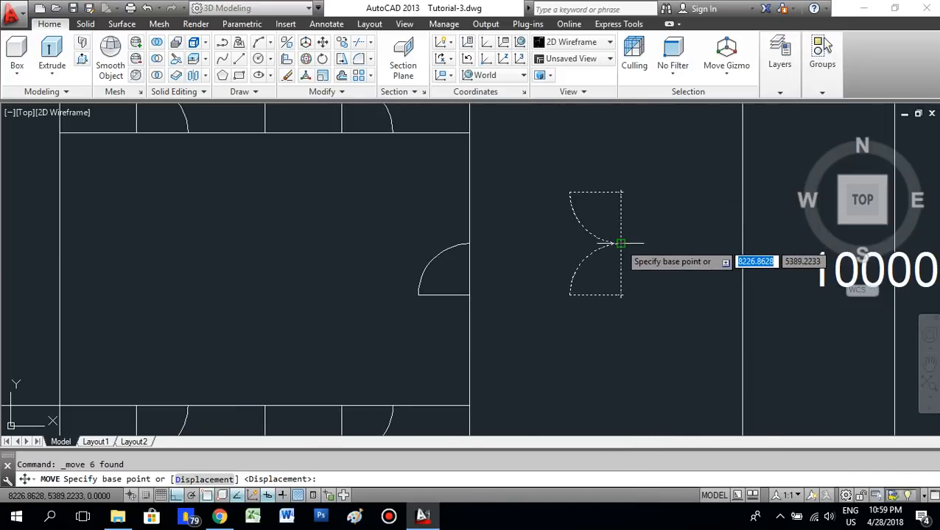
pyautogui.click(621, 241)
pyautogui.scroll(-2, 622, 244)
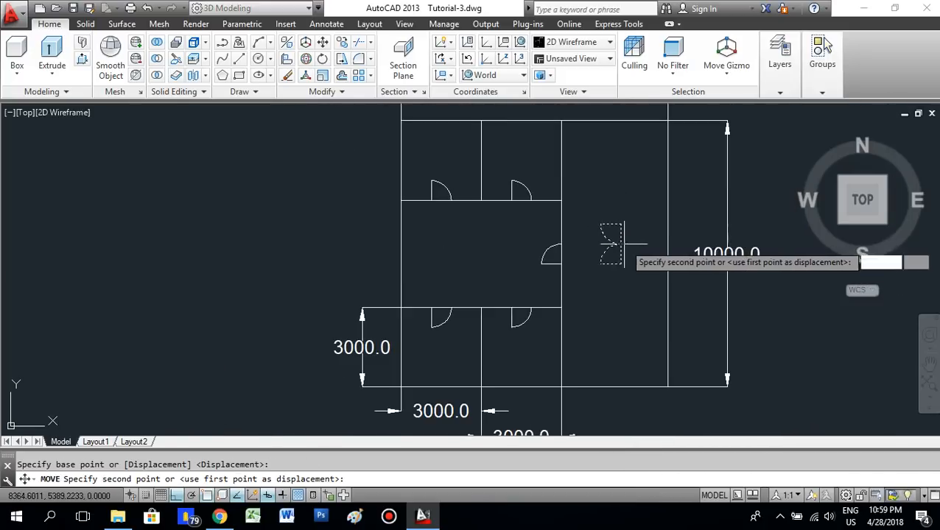
pyautogui.click(667, 254)
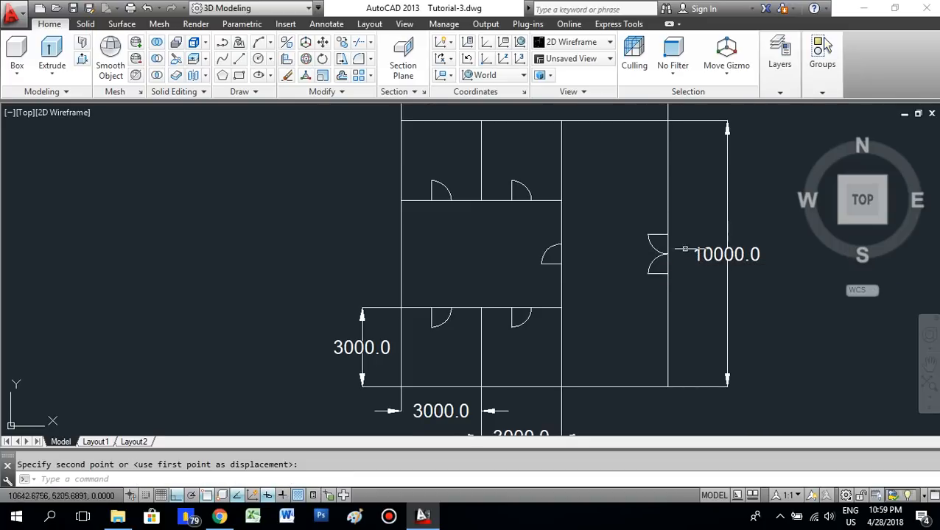
pyautogui.scroll(-2, 666, 297)
pyautogui.moveTo(665, 297); pyautogui.dragTo(581, 310, button='middle')
pyautogui.scroll(2, 553, 304)
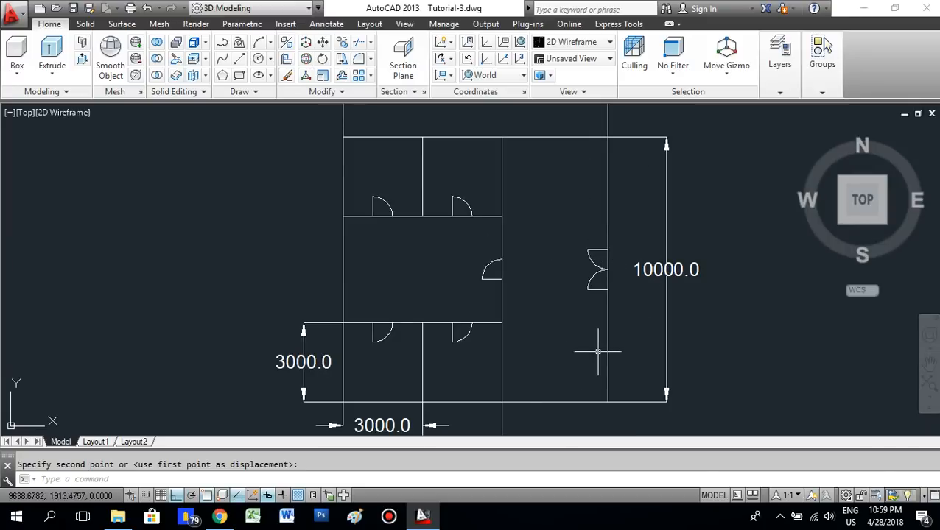
pyautogui.scroll(-2, 580, 239)
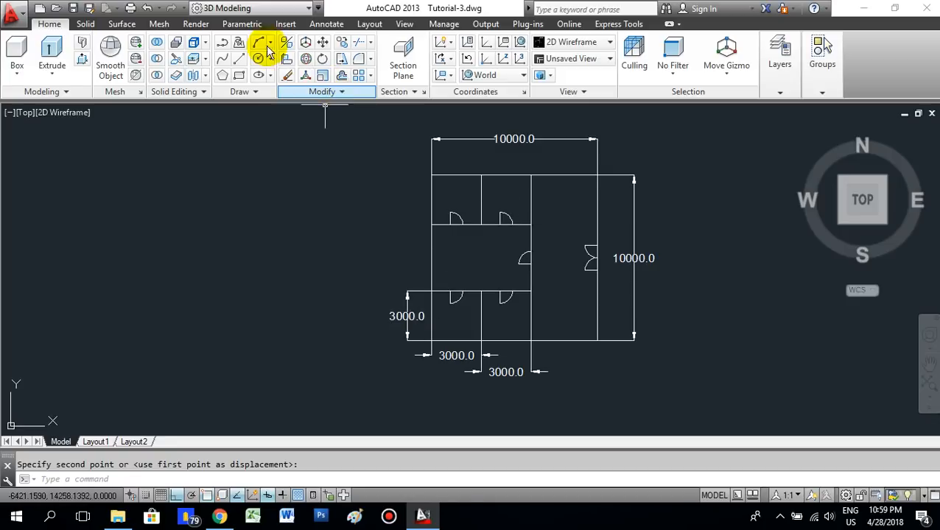
pyautogui.click(324, 24)
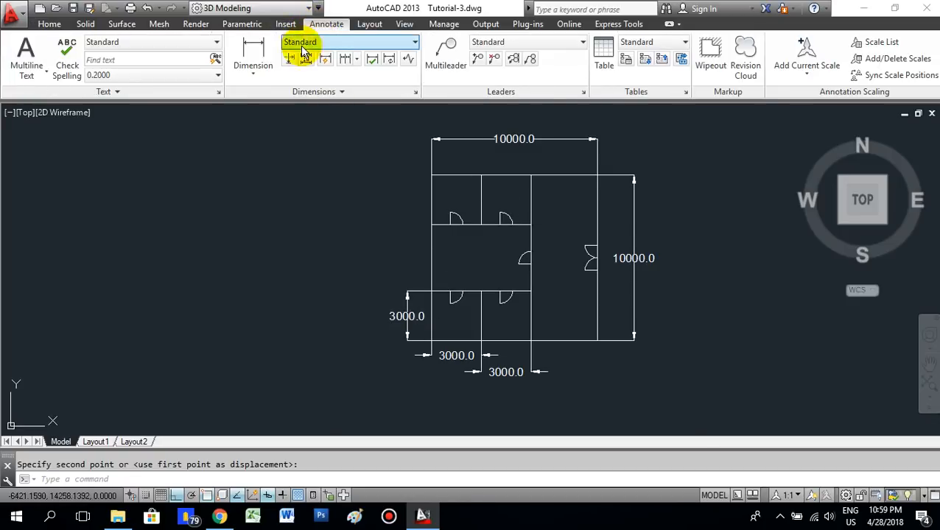
pyautogui.click(253, 46)
pyautogui.scroll(2, 424, 185)
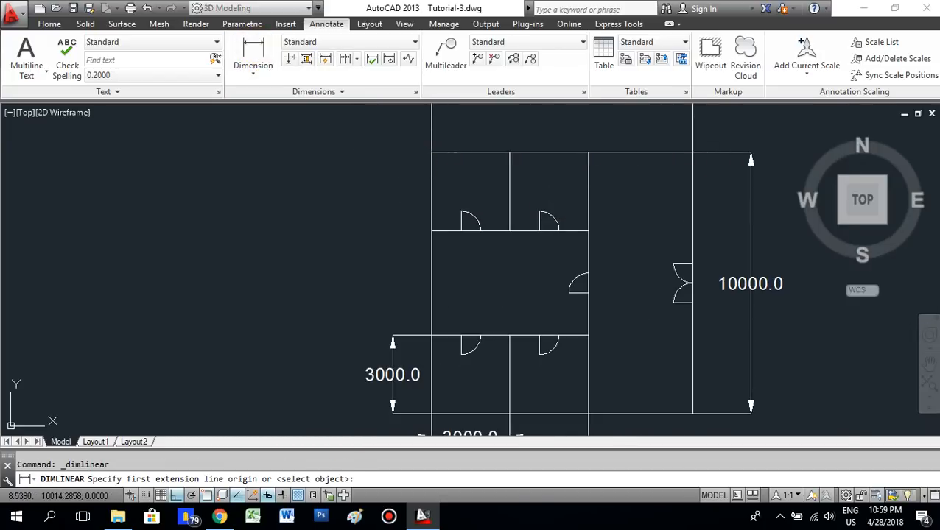
pyautogui.click(431, 152)
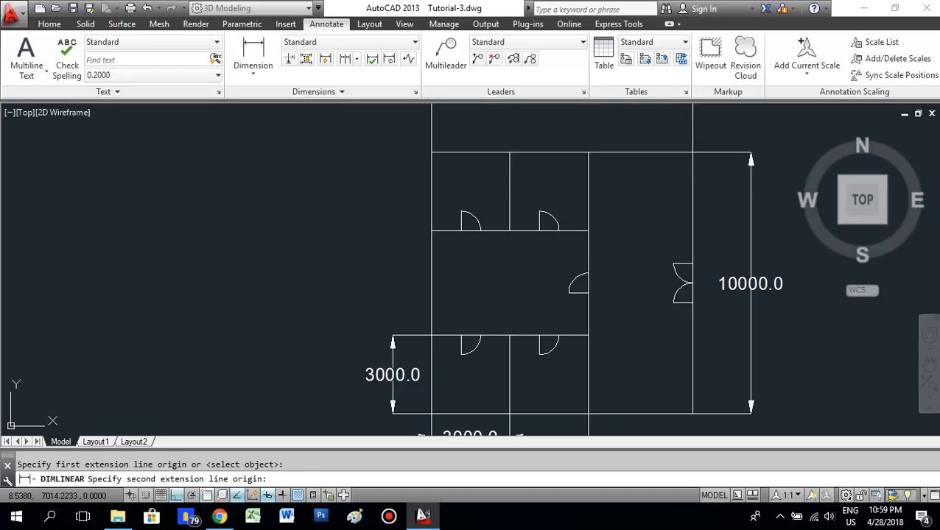
pyautogui.click(431, 232)
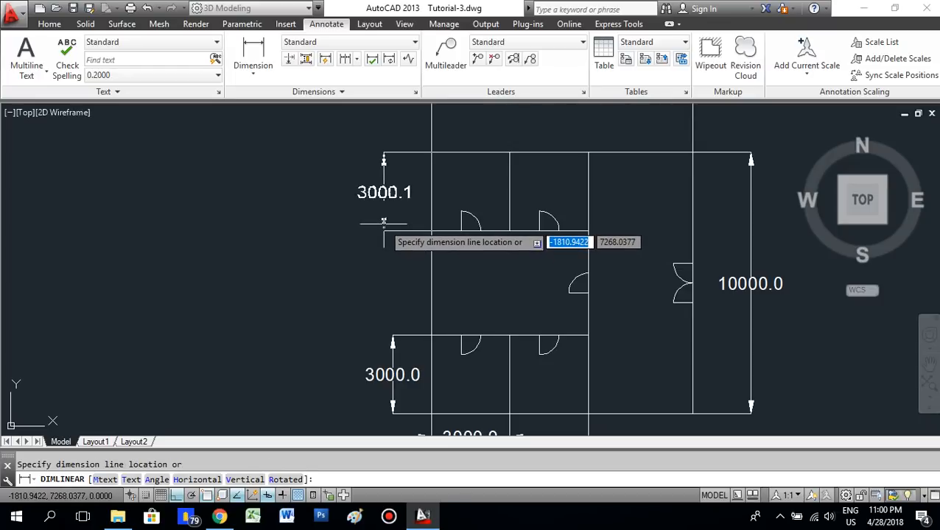
pyautogui.press('Escape')
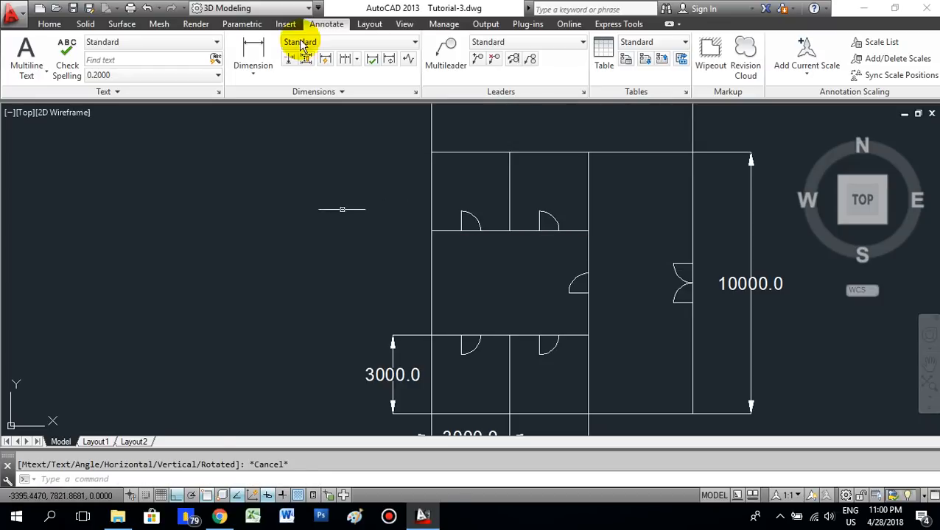
# Add a vertical linear dimension for the upper-left room's height, placed outside the plan's left wall.
pyautogui.click(254, 55)
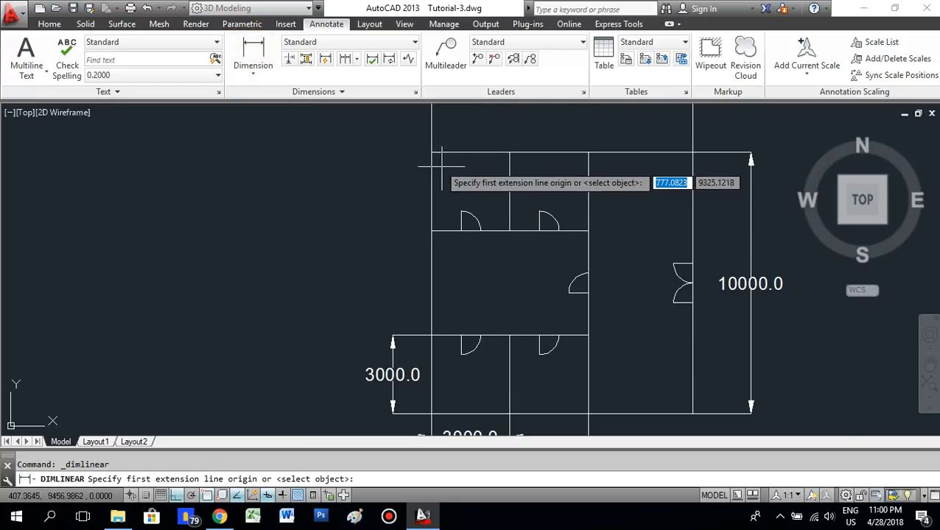
pyautogui.scroll(4, 430, 144)
pyautogui.scroll(12, 429, 134)
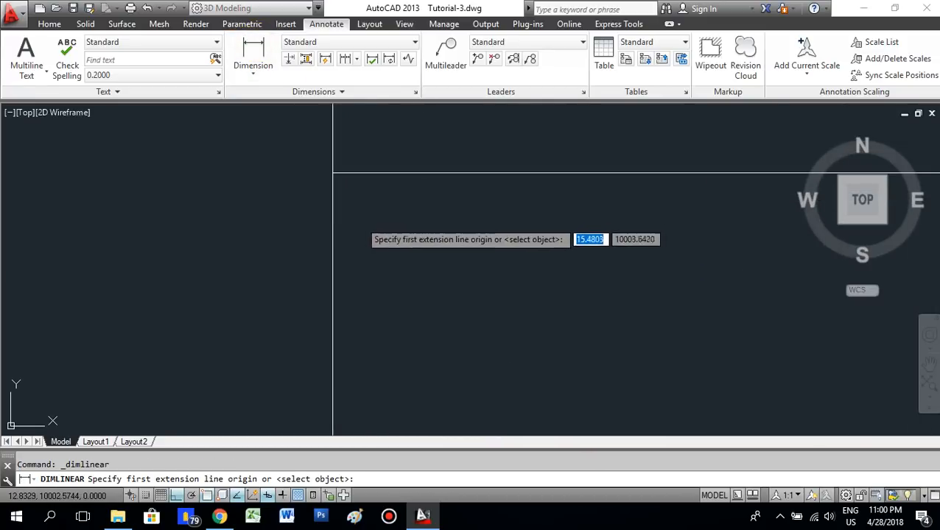
pyautogui.click(332, 173)
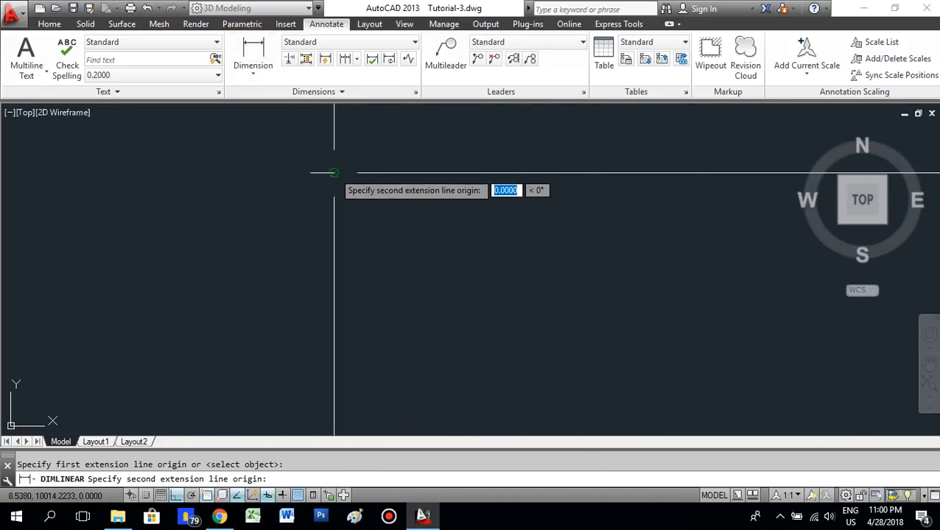
pyautogui.scroll(-5, 333, 180)
pyautogui.scroll(6, 339, 331)
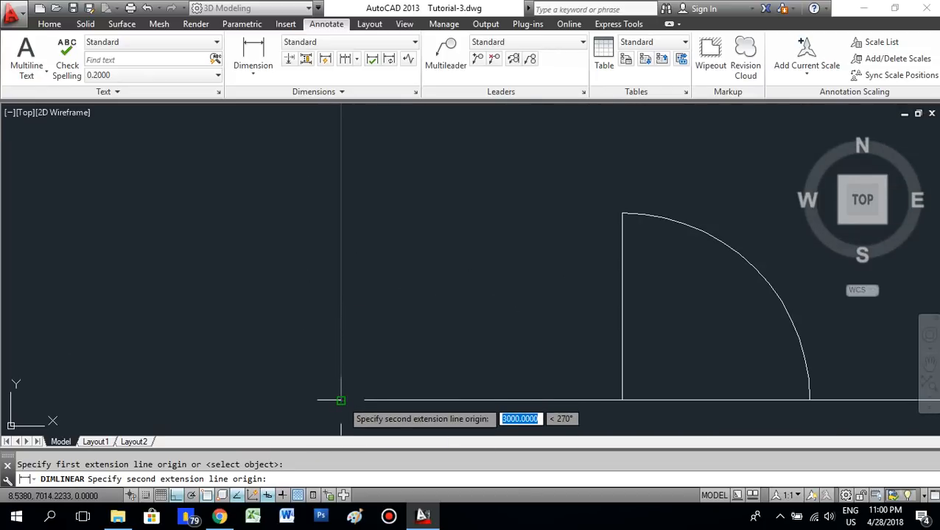
pyautogui.click(341, 399)
pyautogui.scroll(-5, 343, 376)
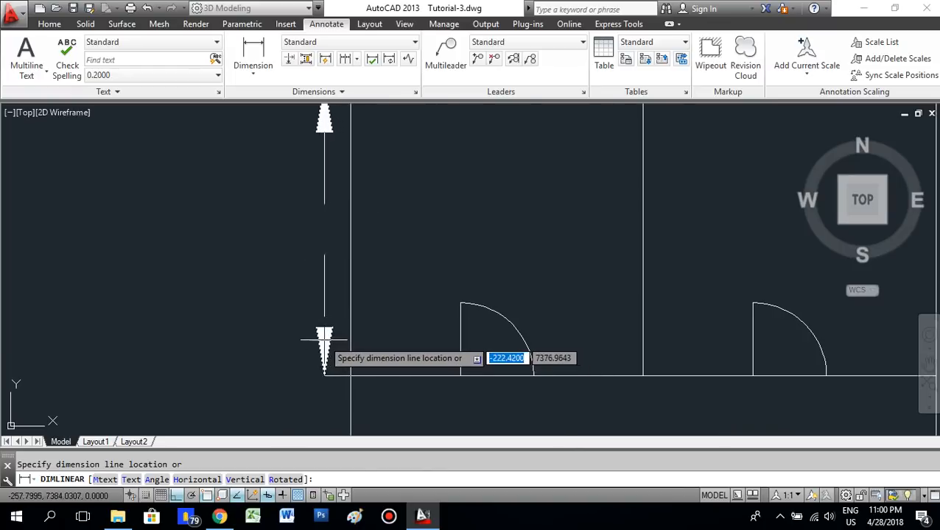
pyautogui.scroll(-5, 325, 346)
pyautogui.click(264, 340)
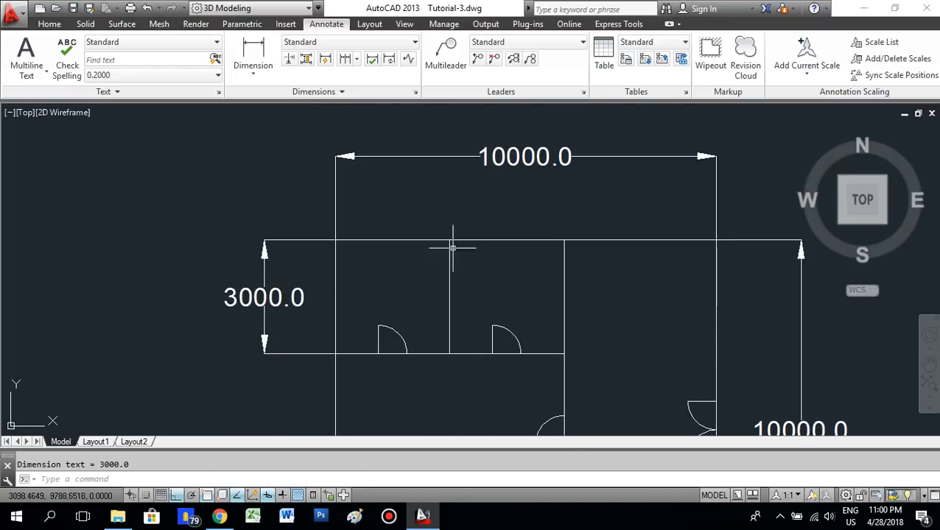
# Add a horizontal linear dimension for the upper-left room's width, placed between the top wall and the overall width dimension.
pyautogui.scroll(-5, 472, 221)
pyautogui.moveTo(488, 286); pyautogui.dragTo(472, 266, button='middle')
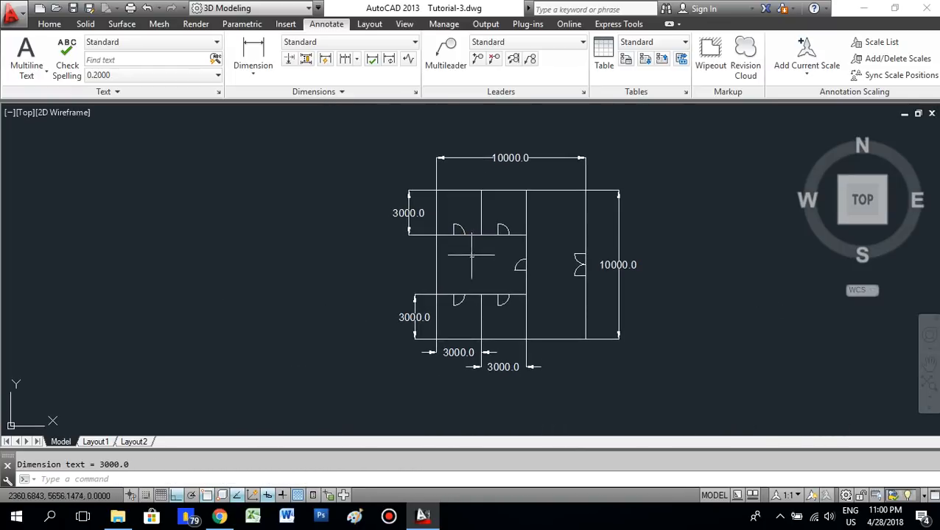
pyautogui.click(269, 45)
pyautogui.scroll(5, 446, 193)
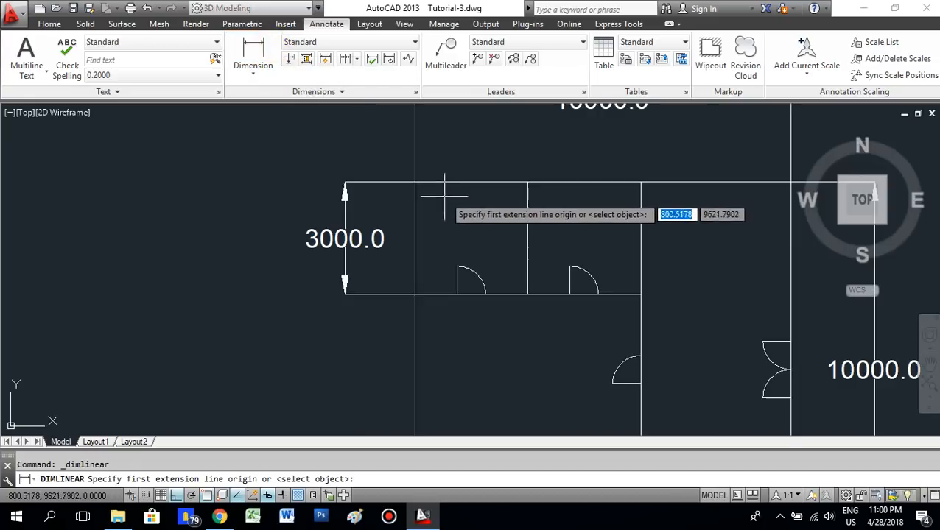
pyautogui.click(415, 182)
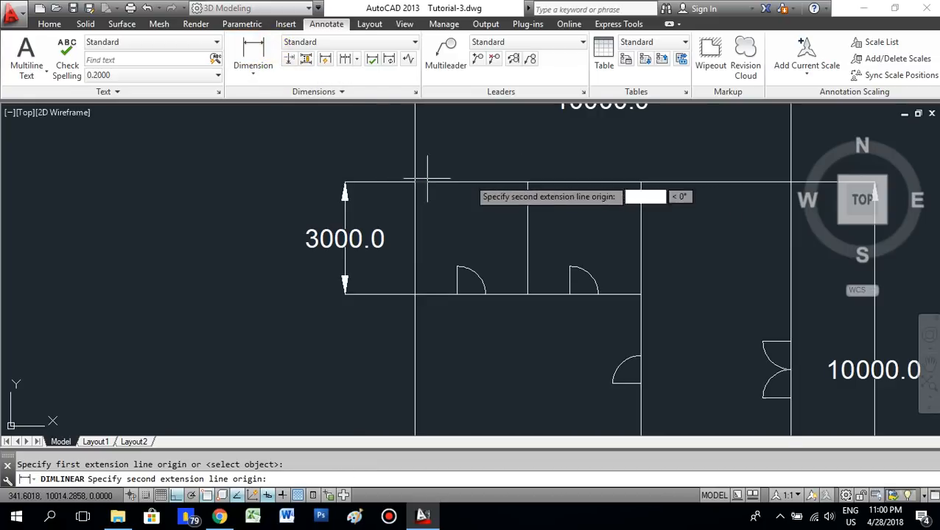
pyautogui.click(527, 182)
pyautogui.click(532, 151)
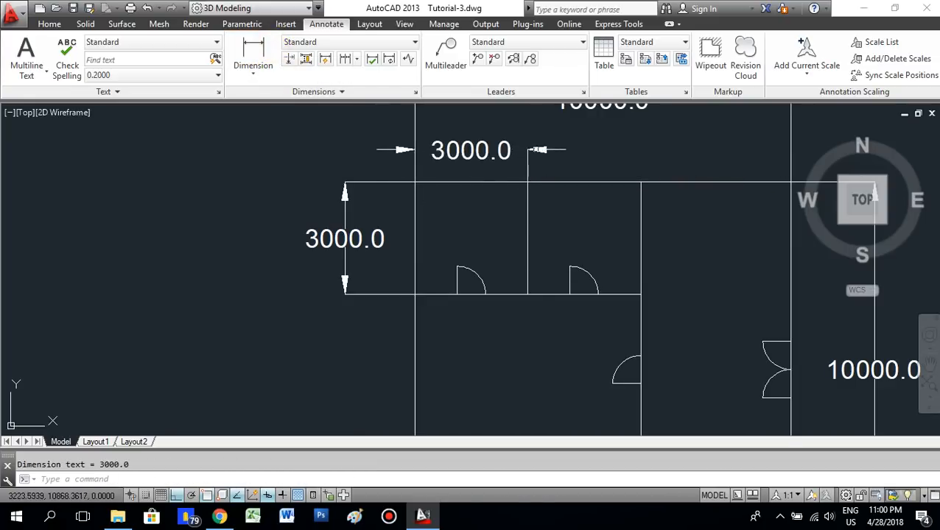
# Add a horizontal linear dimension for the second upper room's width, placed between the first room's width dimension and the overall width dimension.
pyautogui.scroll(-3, 601, 145)
pyautogui.scroll(-2, 630, 213)
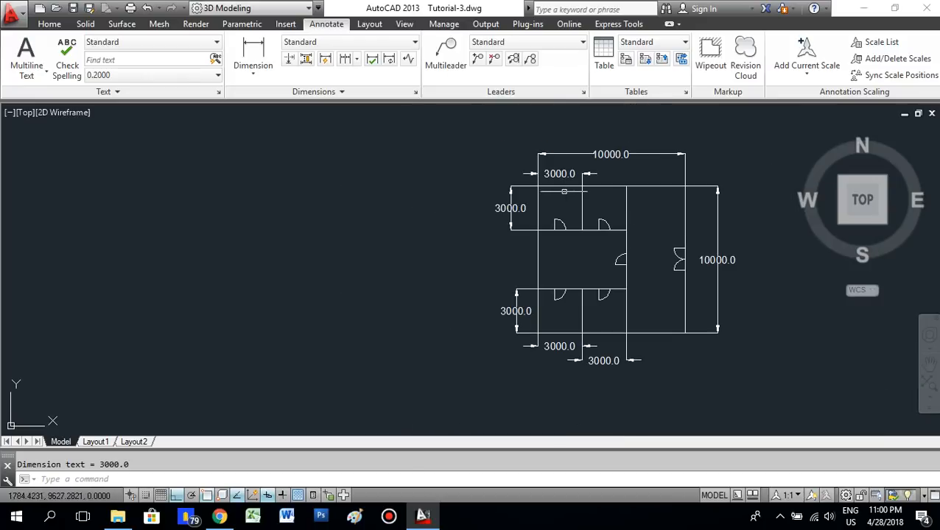
pyautogui.click(253, 46)
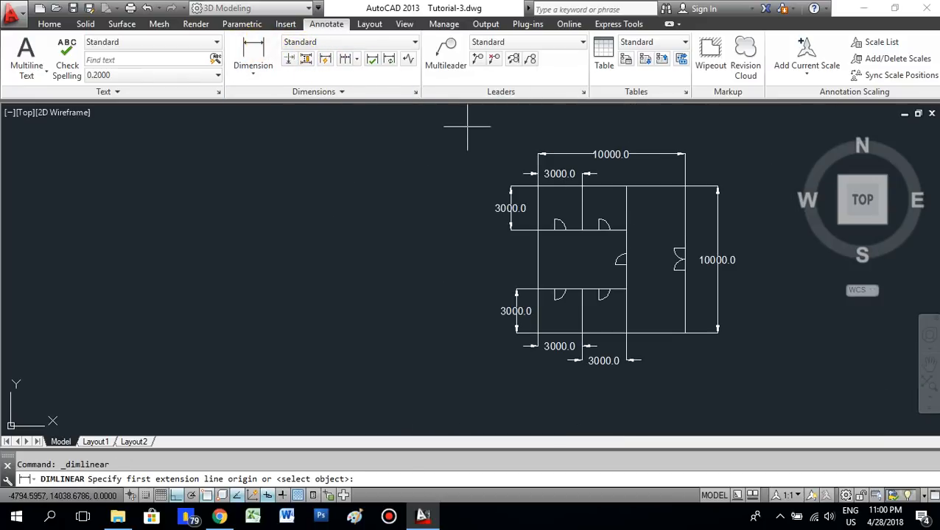
pyautogui.scroll(4, 566, 164)
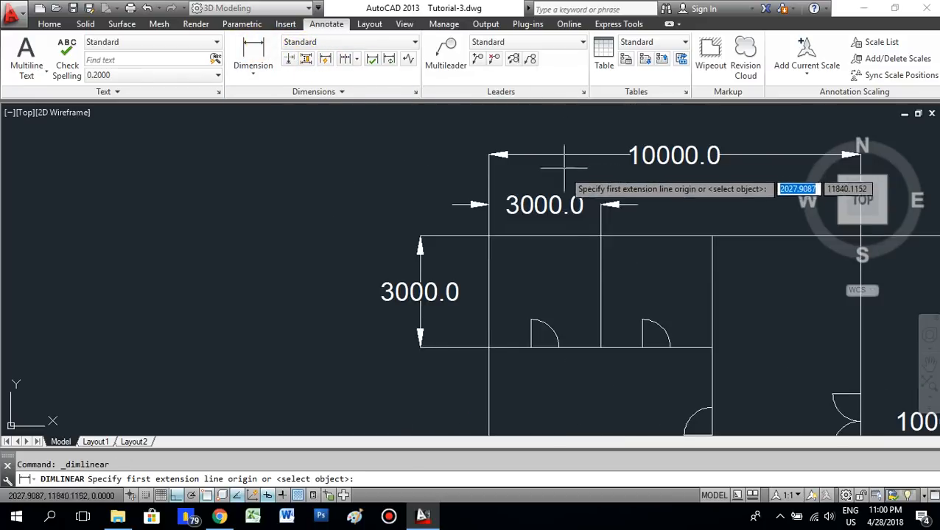
pyautogui.click(601, 237)
pyautogui.click(710, 237)
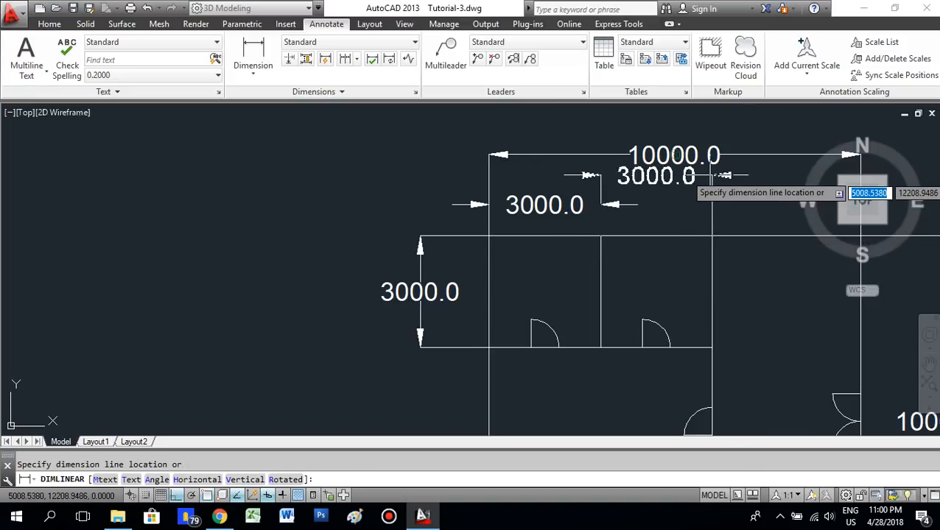
pyautogui.click(703, 182)
# Move the overall width dimension and the second upper room's width dimension farther up from the top wall to space them apart.
pyautogui.moveTo(703, 182); pyautogui.dragTo(472, 195, button='middle')
pyautogui.click(621, 165)
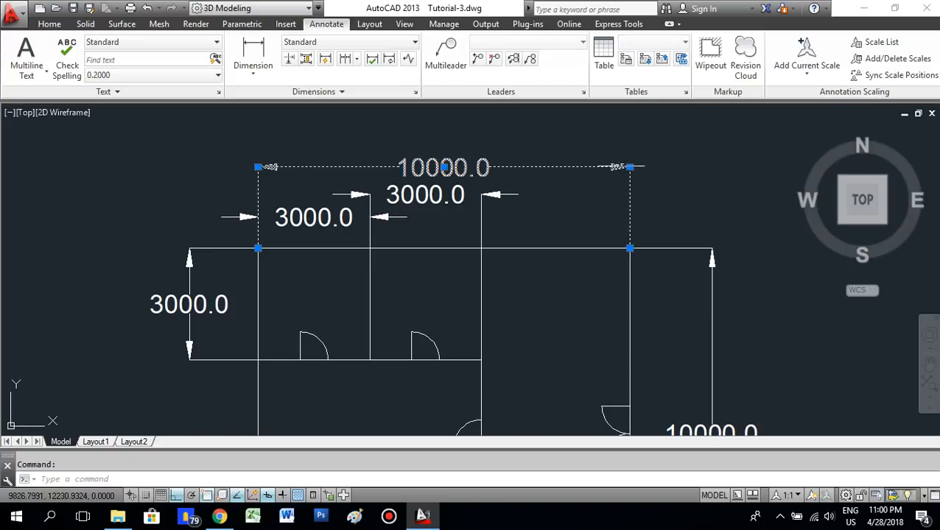
pyautogui.click(630, 167)
pyautogui.click(630, 145)
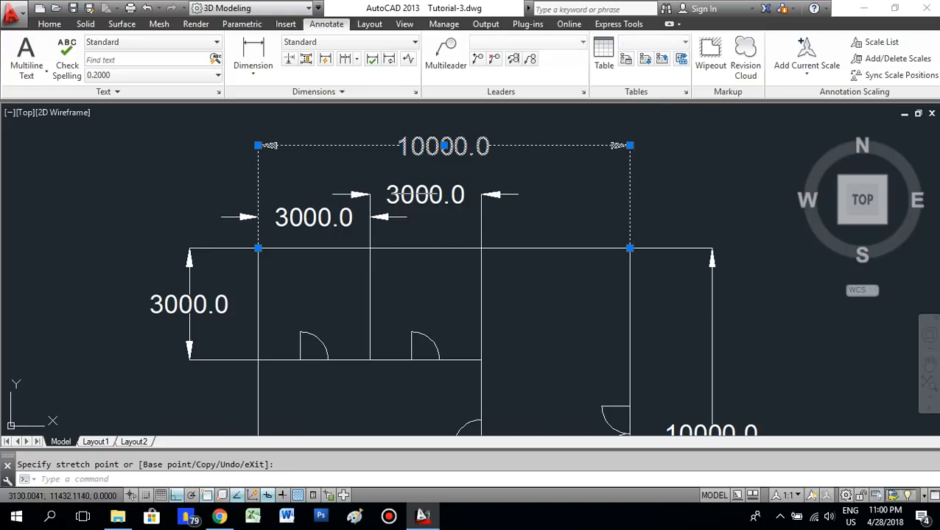
pyautogui.click(481, 198)
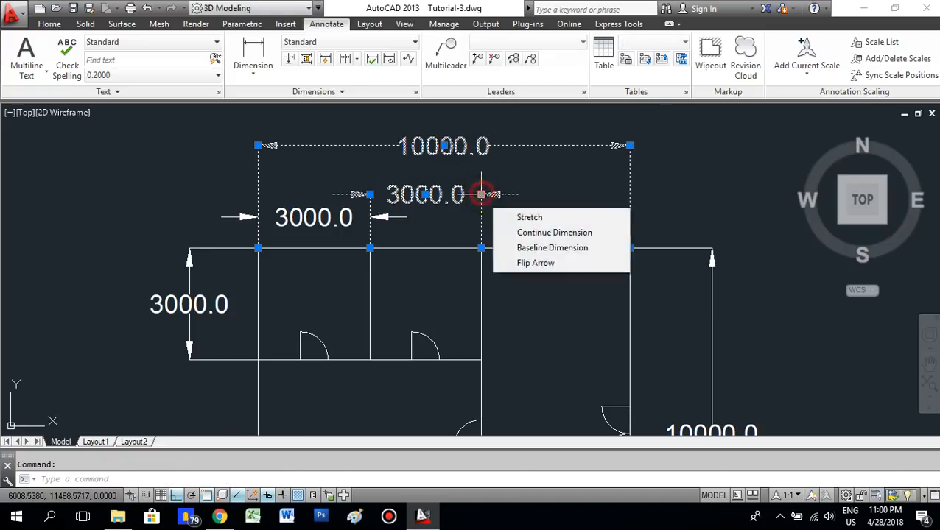
pyautogui.click(481, 194)
pyautogui.click(481, 183)
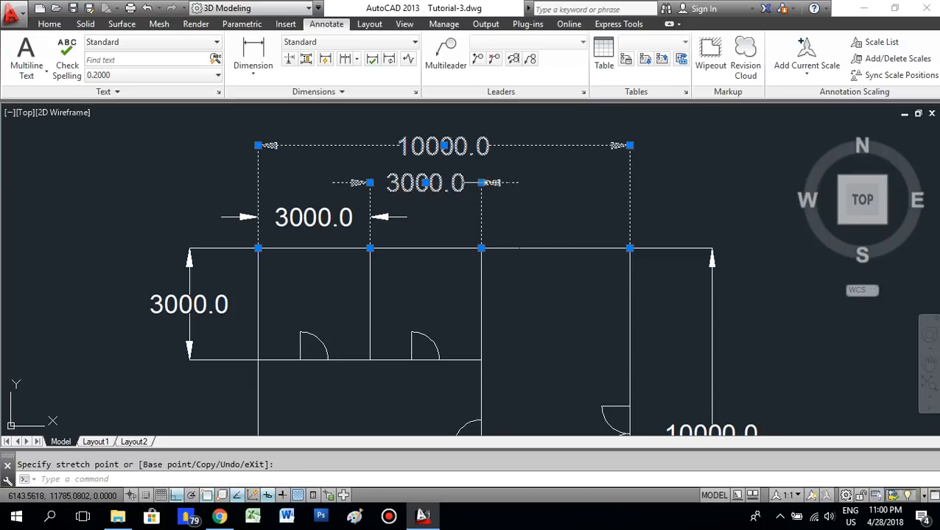
pyautogui.press('Escape')
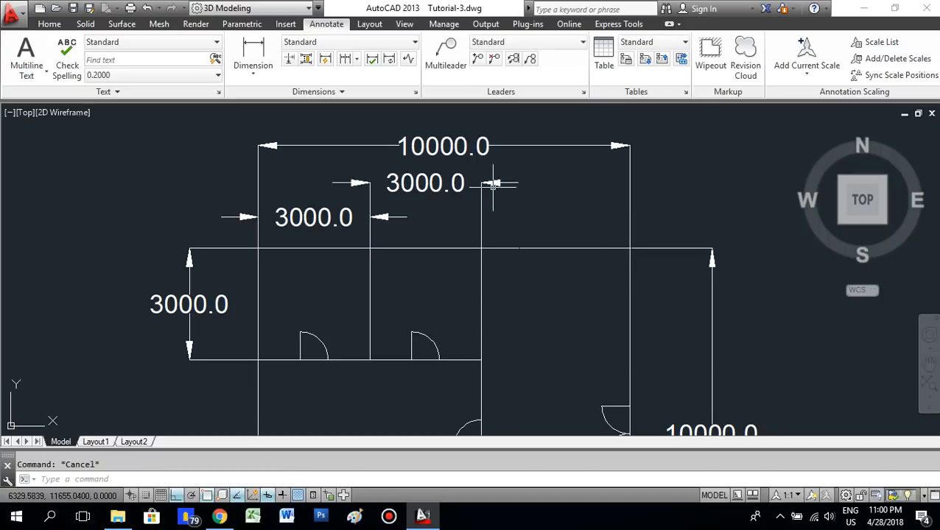
# Add a vertical linear dimension for the middle space between the upper and lower rooms, placed outside the left wall beyond the room-height dimensions.
pyautogui.scroll(-2, 486, 184)
pyautogui.moveTo(481, 223); pyautogui.dragTo(487, 164, button='middle')
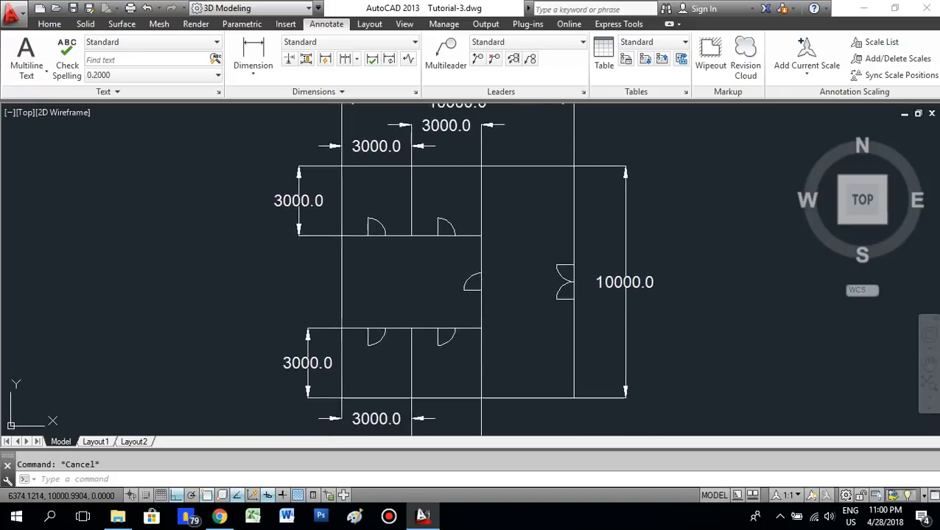
pyautogui.scroll(-2, 490, 164)
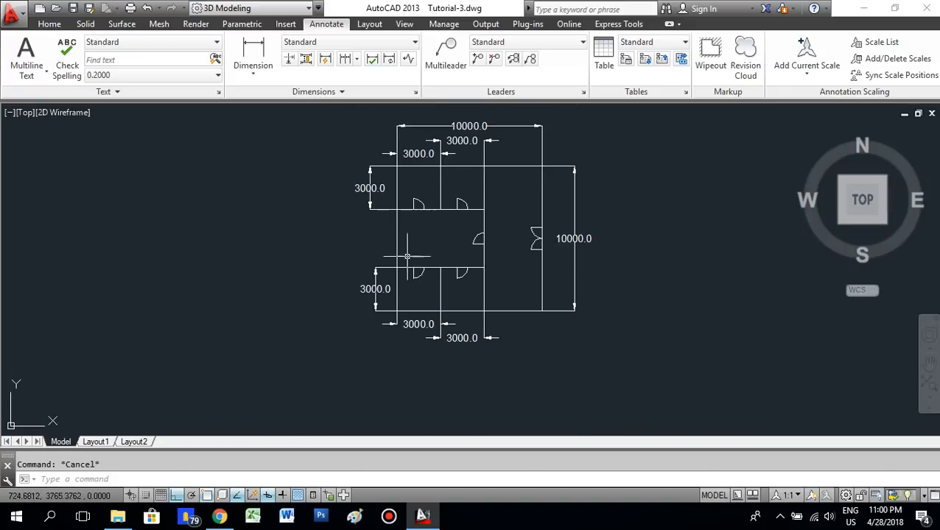
pyautogui.scroll(2, 368, 237)
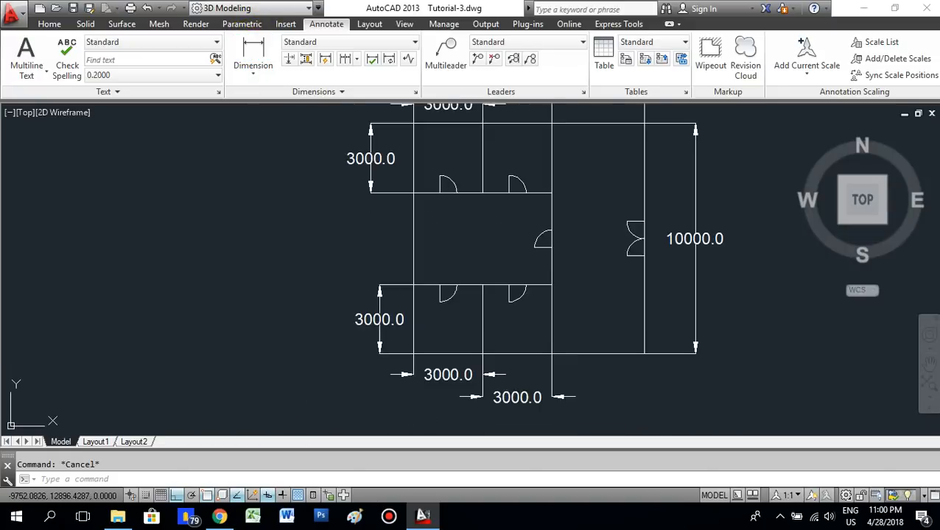
pyautogui.scroll(2, 371, 237)
pyautogui.click(438, 167)
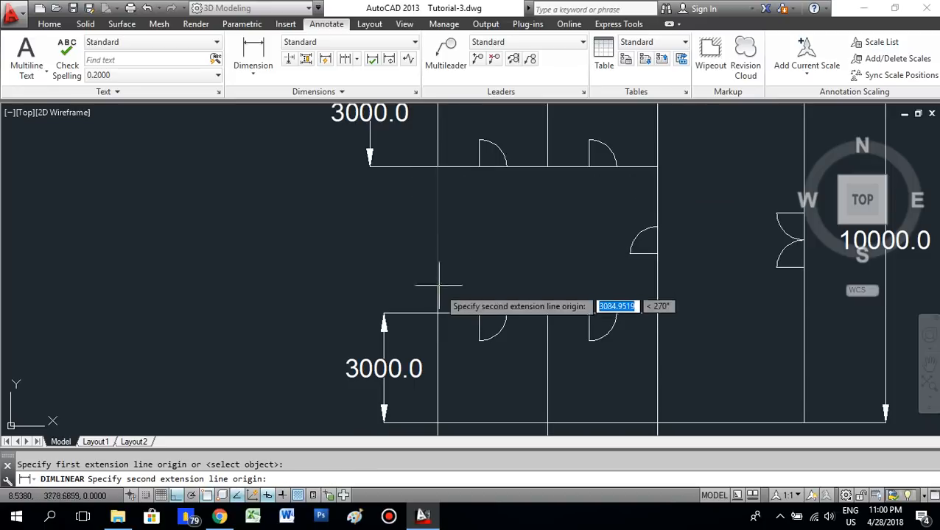
pyautogui.click(438, 313)
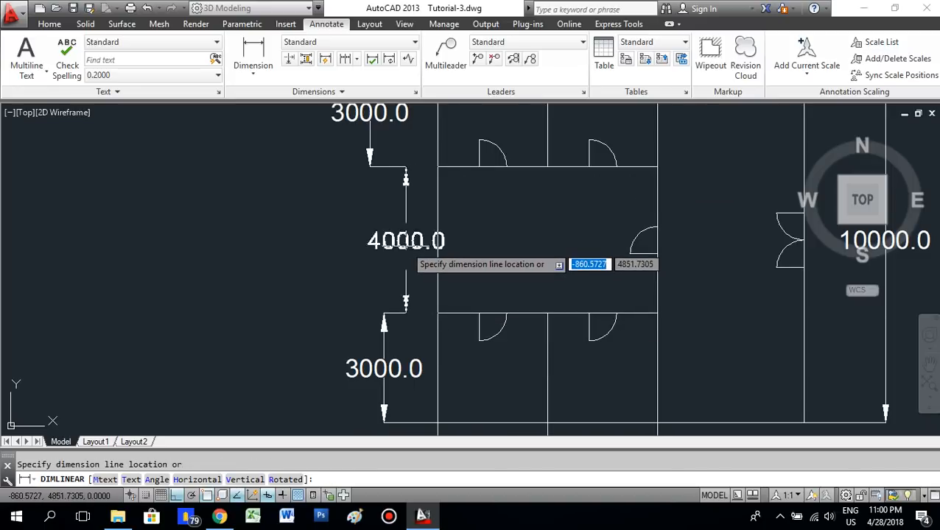
pyautogui.click(319, 241)
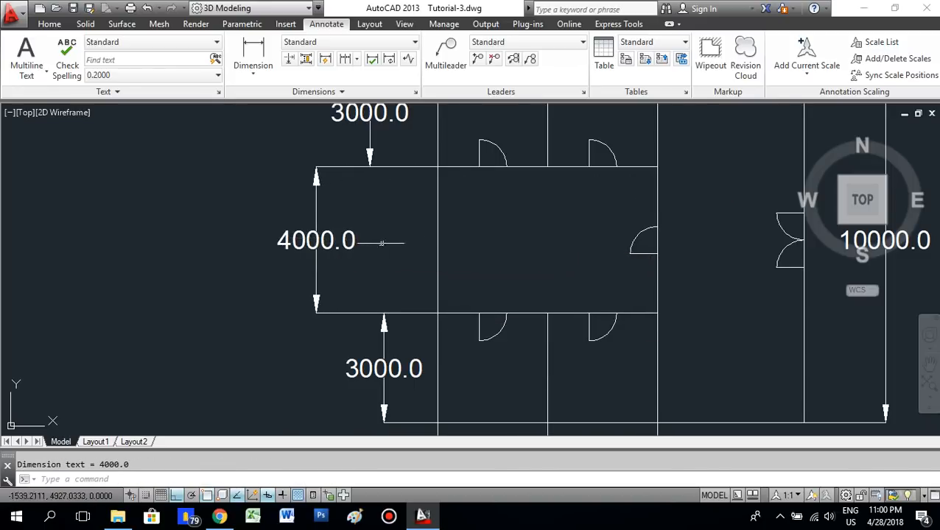
# Modify the Standard dimension style so that its dimension lines and extension lines are both red.
pyautogui.scroll(-2, 438, 228)
pyautogui.moveTo(488, 250); pyautogui.dragTo(410, 252, button='middle')
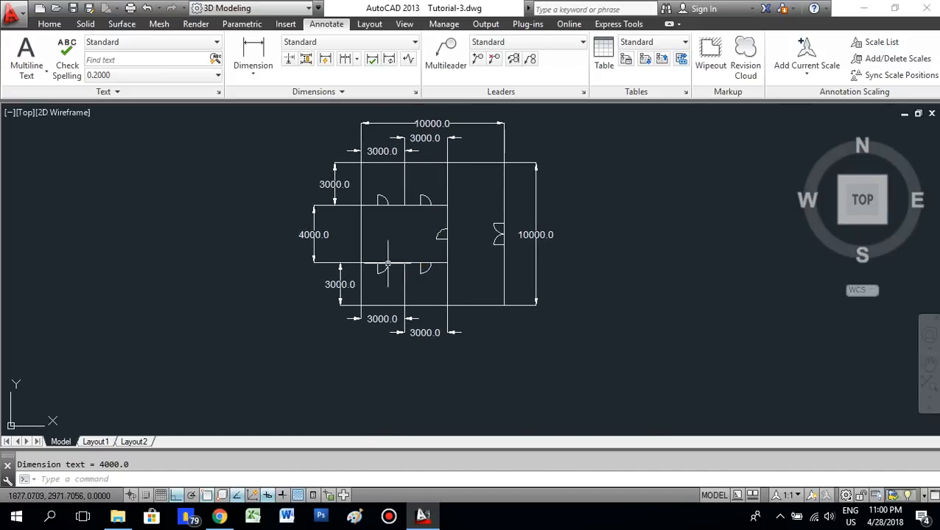
pyautogui.moveTo(364, 280); pyautogui.dragTo(352, 325, button='middle')
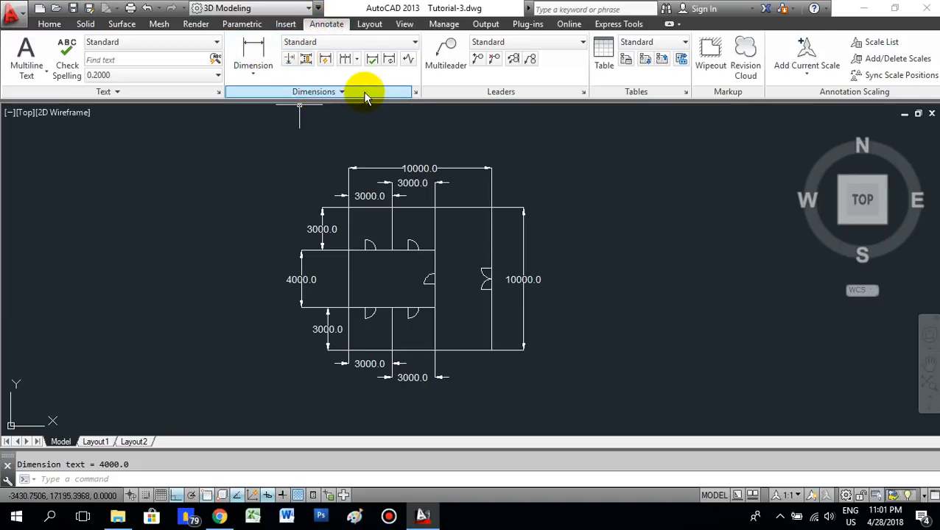
pyautogui.click(415, 92)
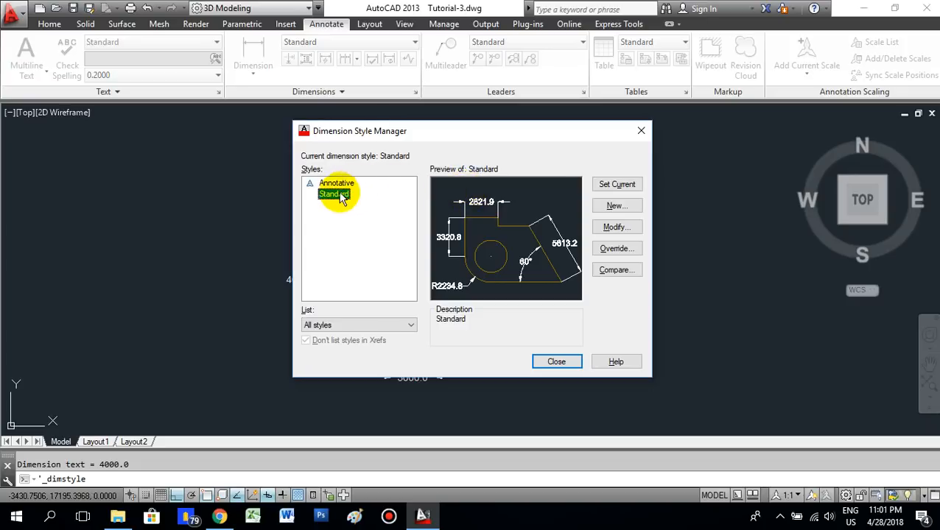
pyautogui.click(336, 195)
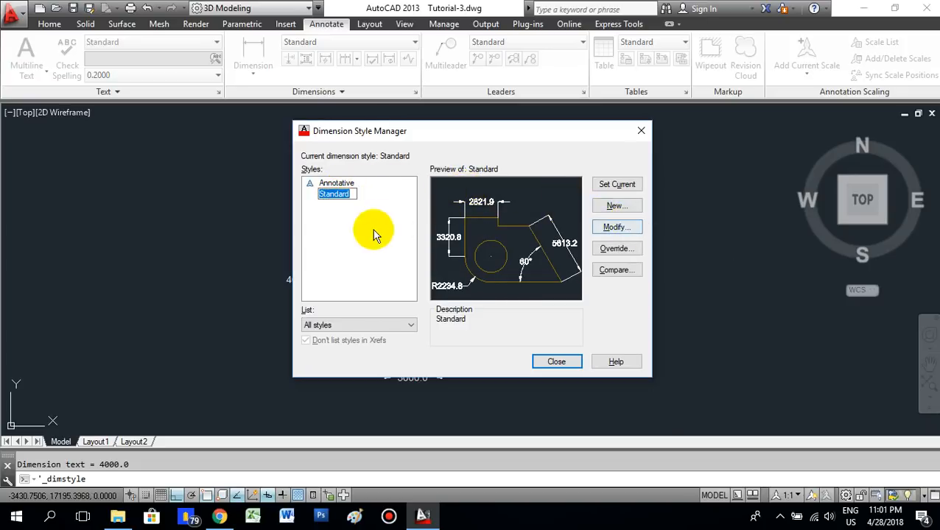
pyautogui.click(338, 218)
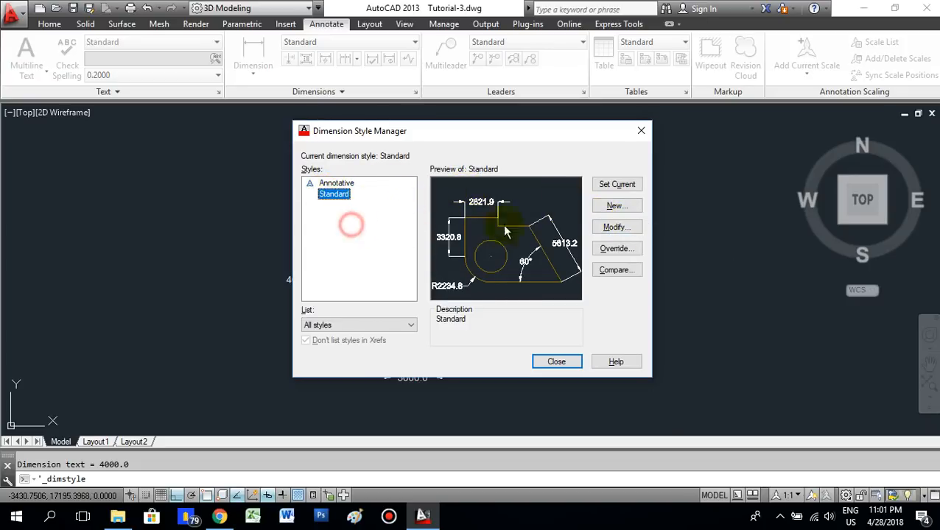
pyautogui.click(619, 230)
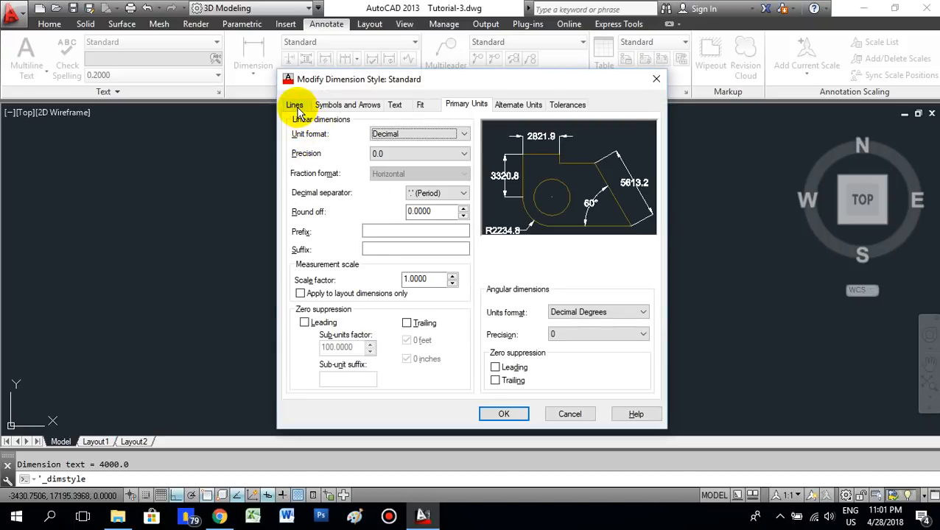
pyautogui.click(295, 106)
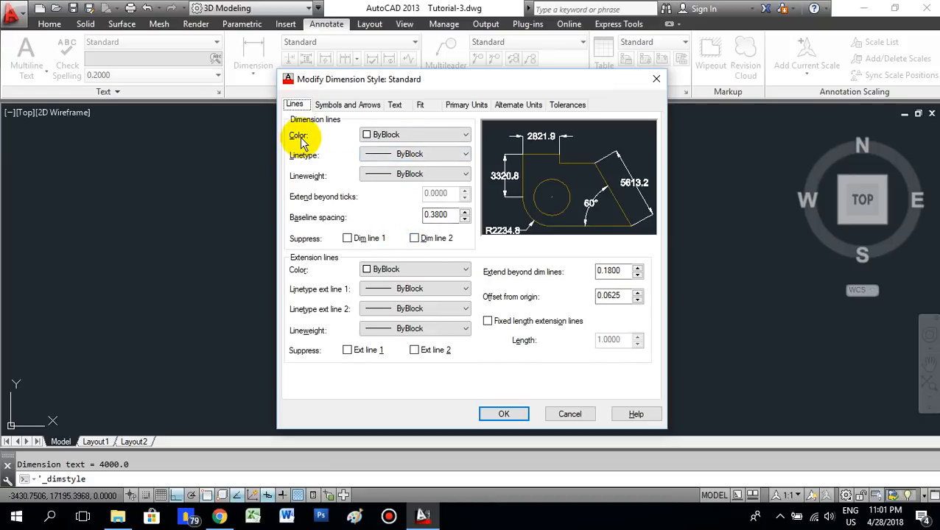
pyautogui.click(414, 134)
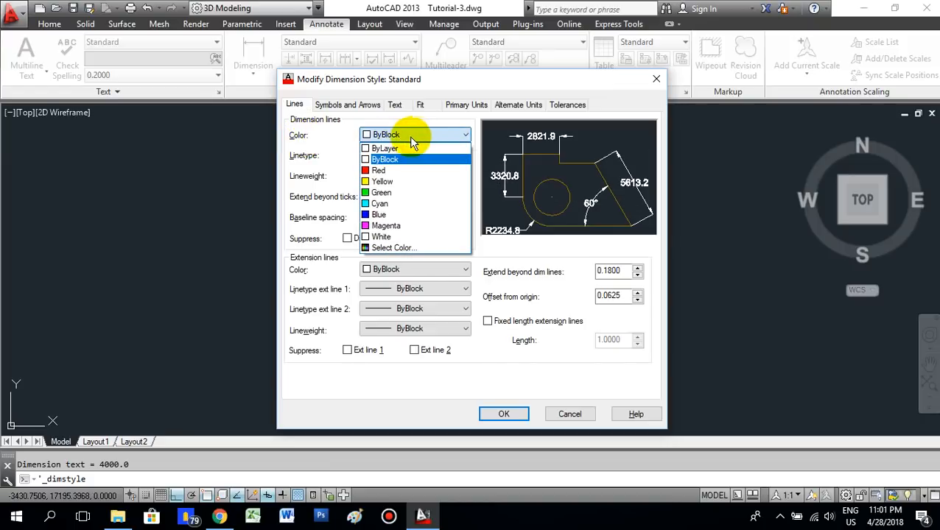
pyautogui.click(377, 170)
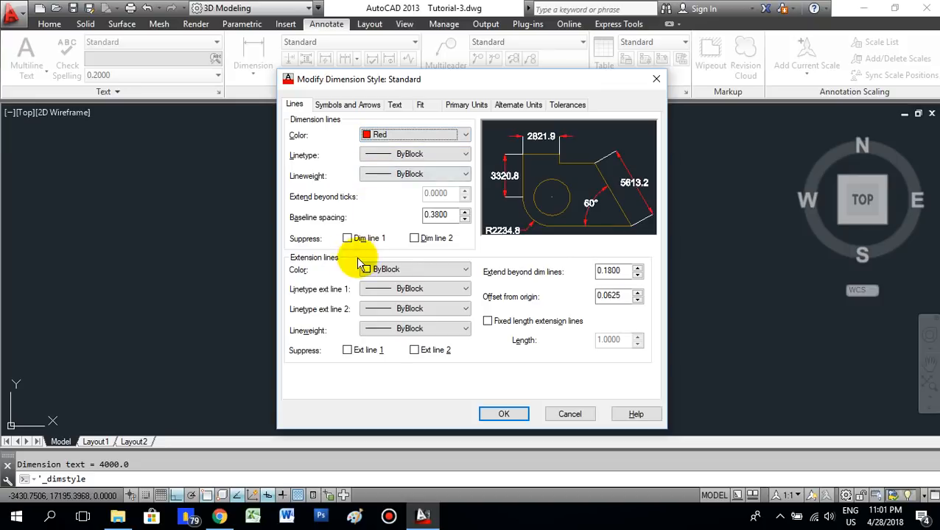
pyautogui.click(434, 271)
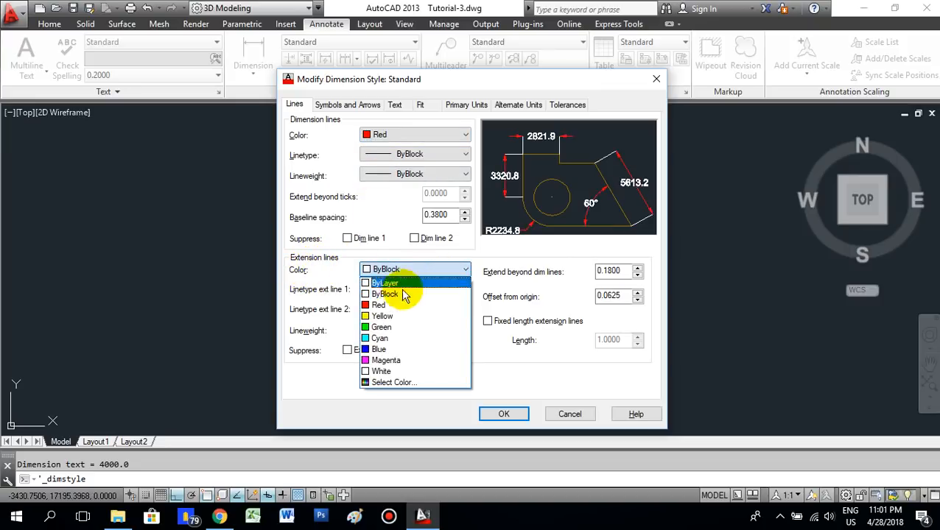
pyautogui.click(383, 306)
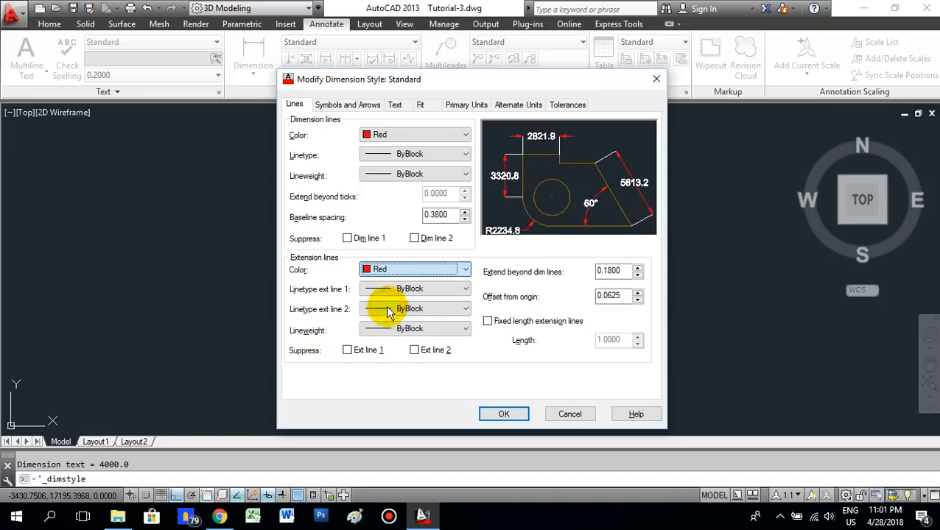
# Set the Standard dimension style's text color to red, then save the style and make it current.
pyautogui.click(364, 107)
pyautogui.click(396, 107)
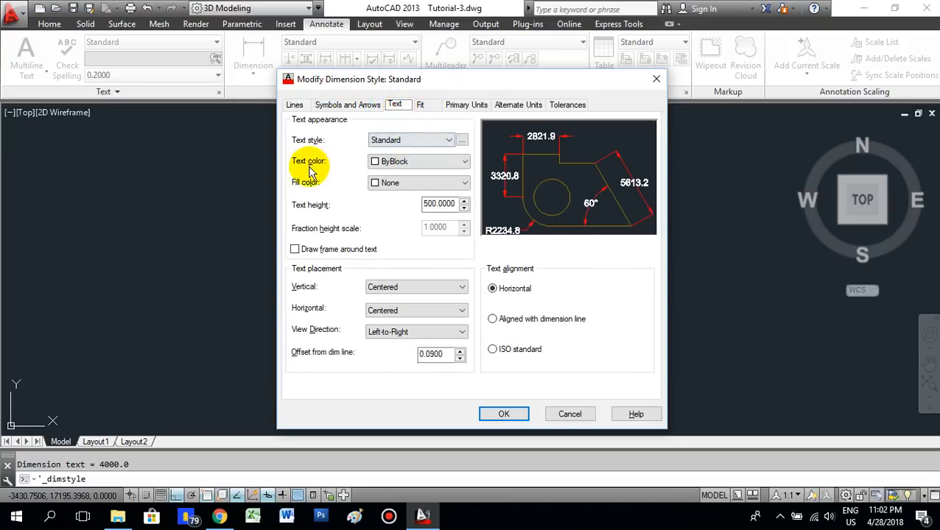
pyautogui.click(411, 159)
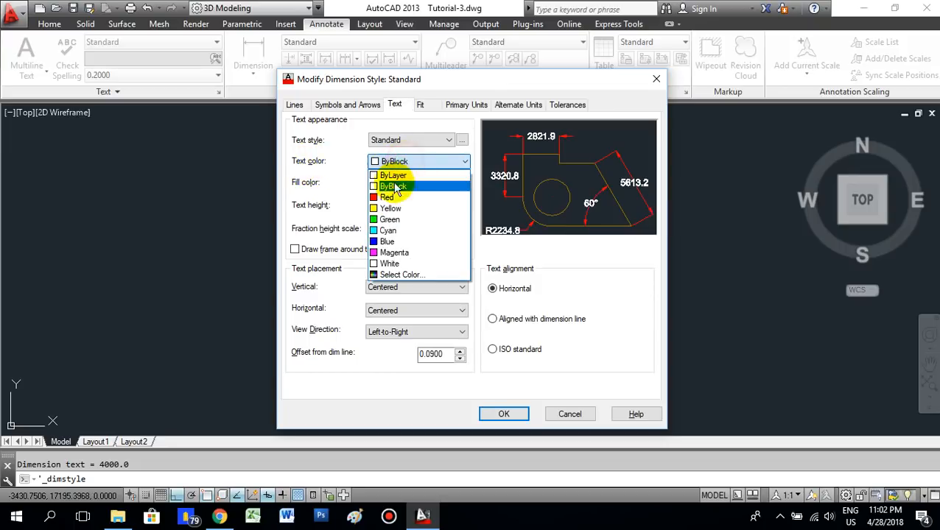
pyautogui.click(429, 203)
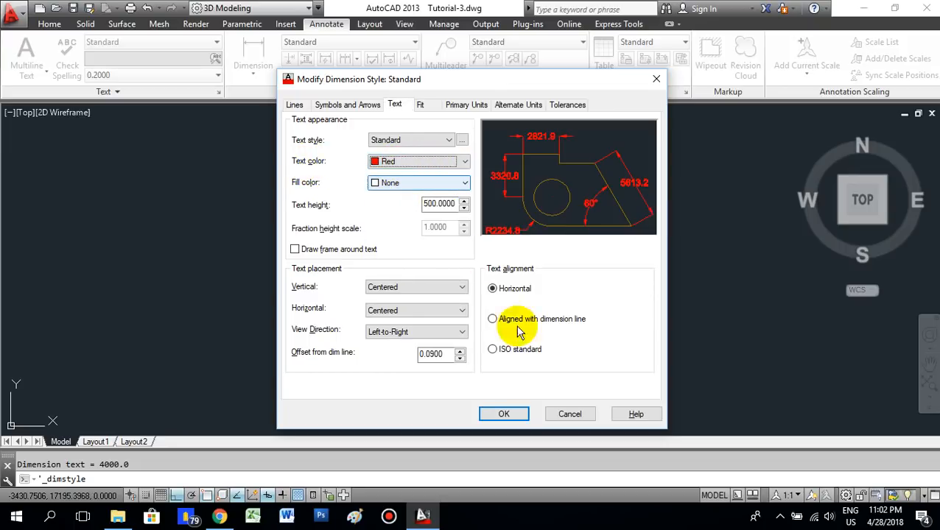
pyautogui.click(501, 414)
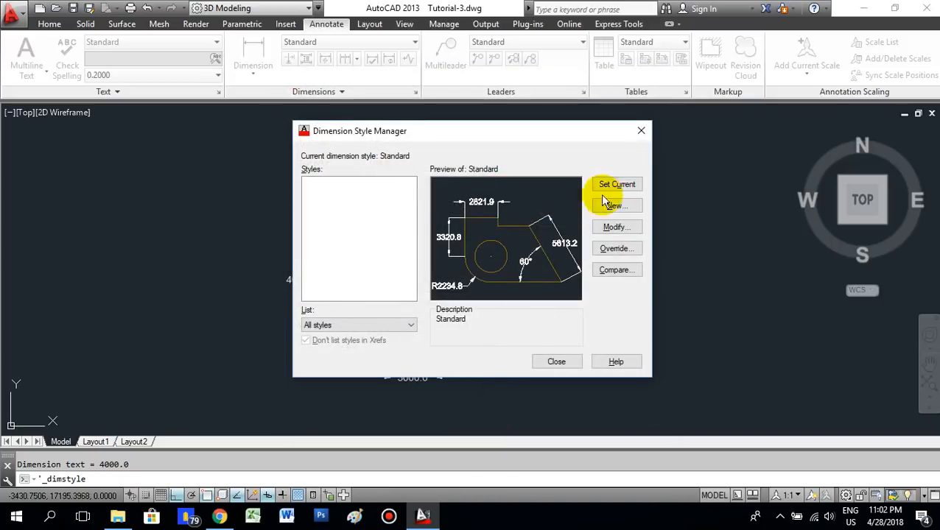
pyautogui.click(616, 185)
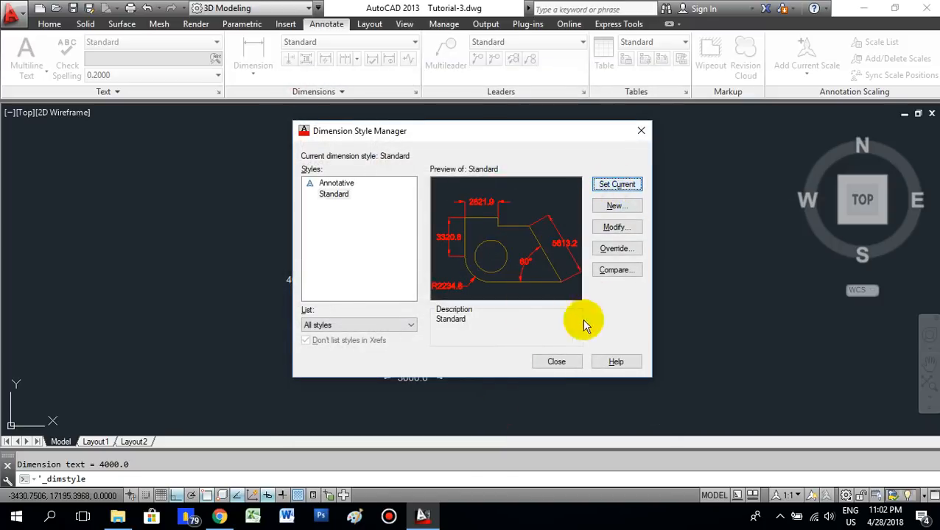
pyautogui.click(556, 362)
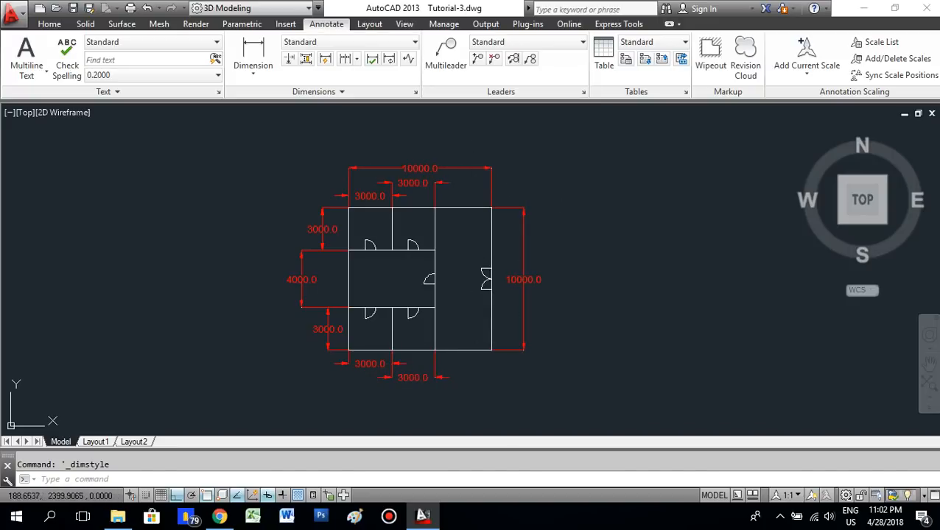
pyautogui.scroll(2, 293, 292)
pyautogui.scroll(-2, 428, 274)
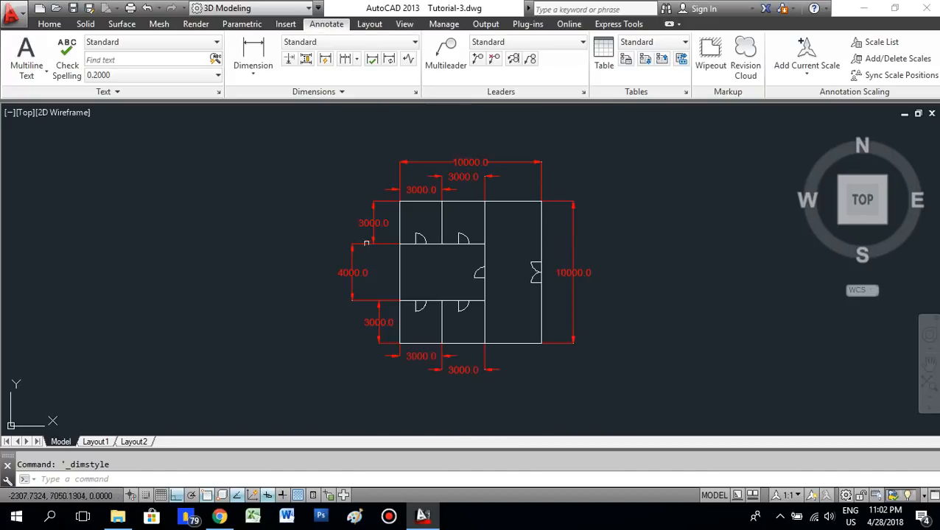
pyautogui.moveTo(514, 198)
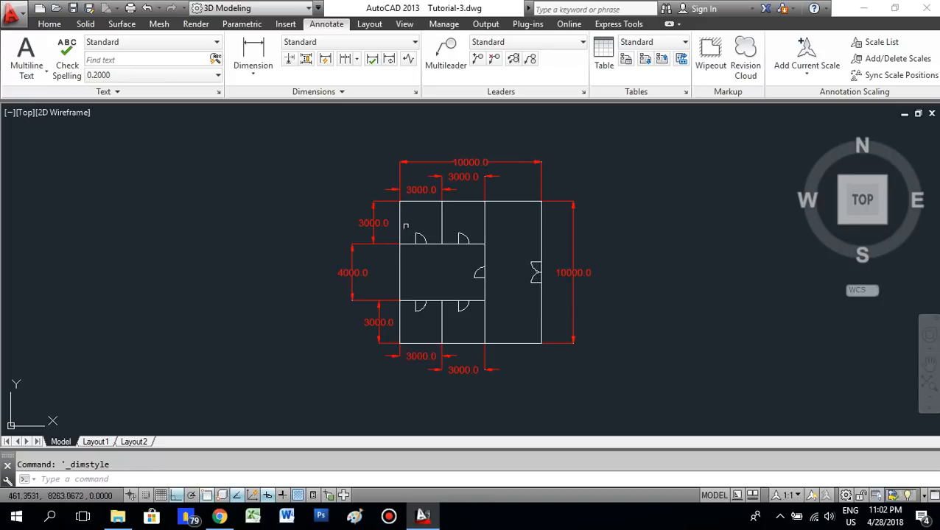
pyautogui.scroll(2, 405, 226)
pyautogui.scroll(-2, 479, 214)
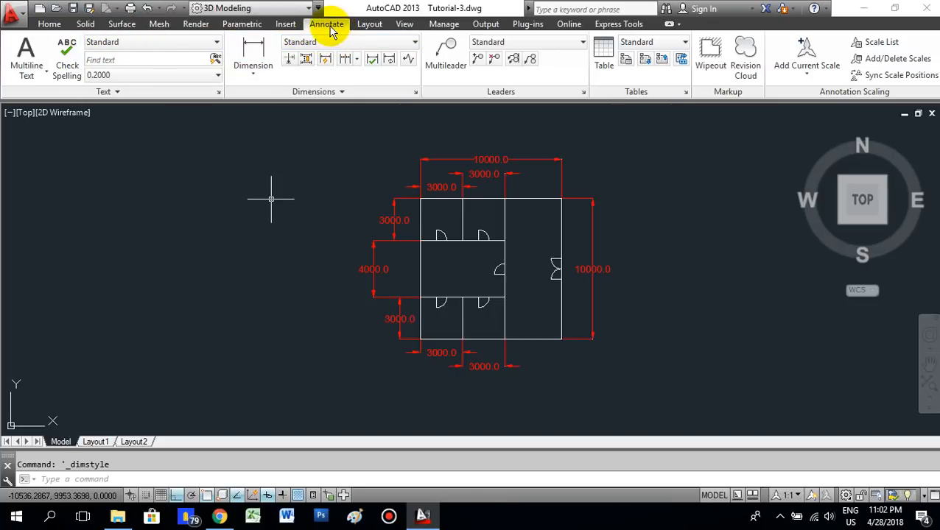
# Add the multiline text label "FRONT HALL (10MX4M)" inside the large hall beside the double door.
pyautogui.click(26, 59)
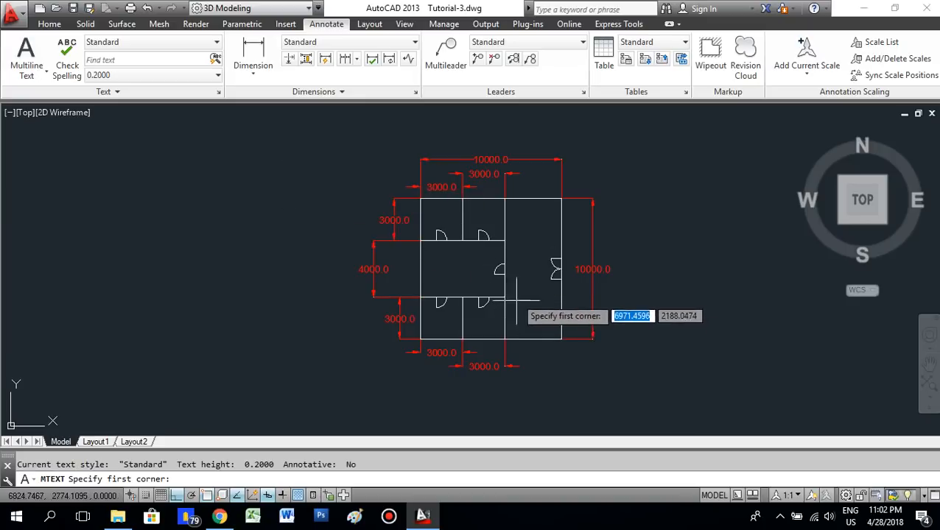
pyautogui.scroll(2, 522, 292)
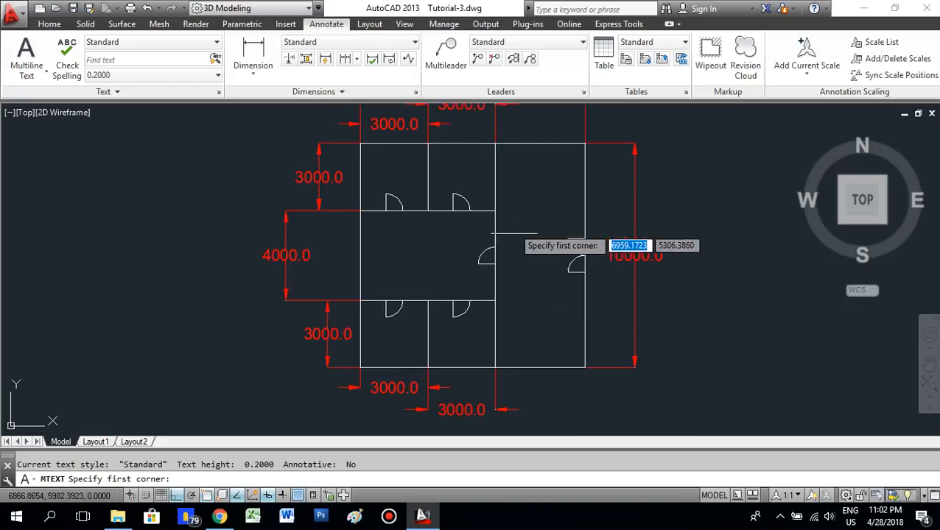
pyautogui.click(507, 196)
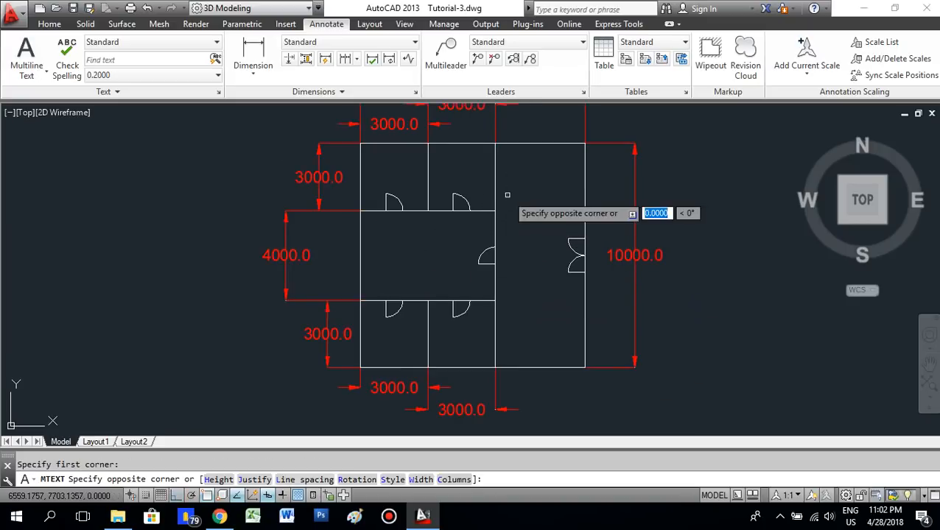
pyautogui.click(582, 226)
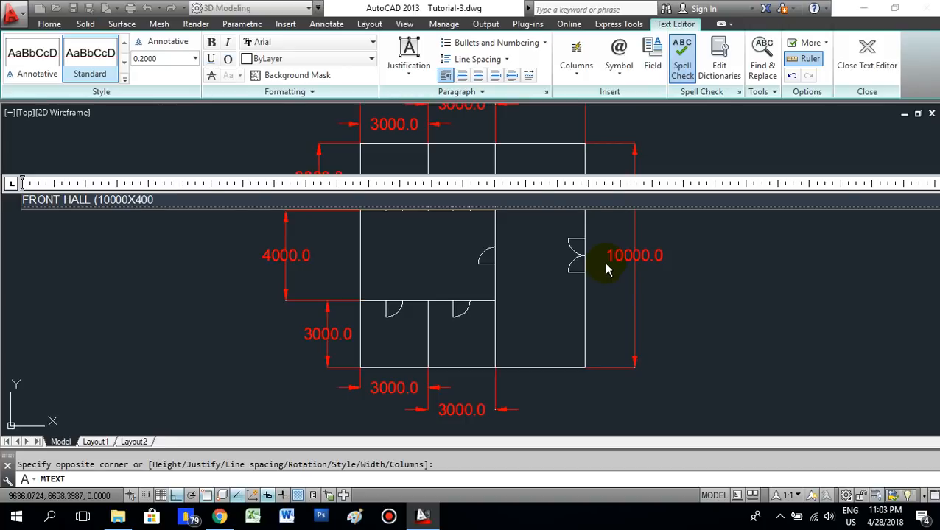
pyautogui.press('BackSpace')
pyautogui.press('BackSpace')
pyautogui.press('BackSpace')
pyautogui.press('BackSpace')
pyautogui.press('BackSpace')
pyautogui.press('BackSpace')
pyautogui.write('4M')
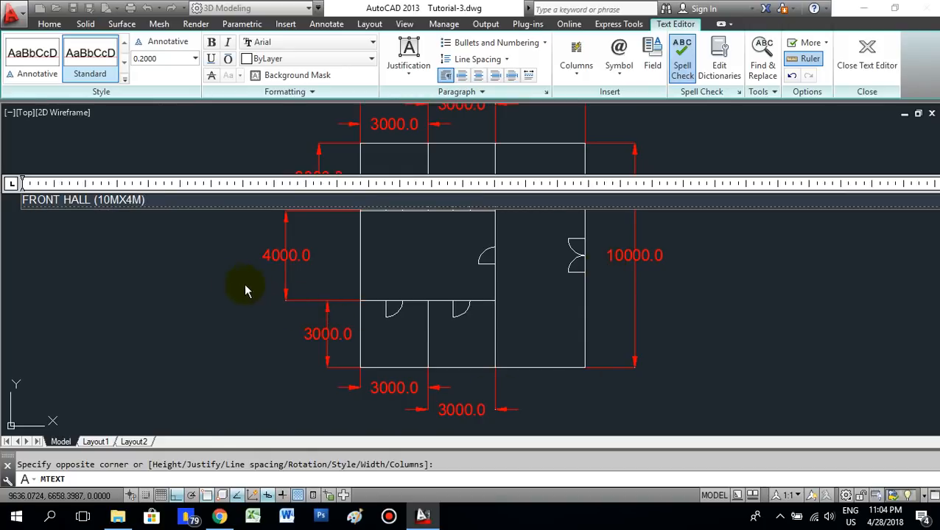
pyautogui.click(723, 291)
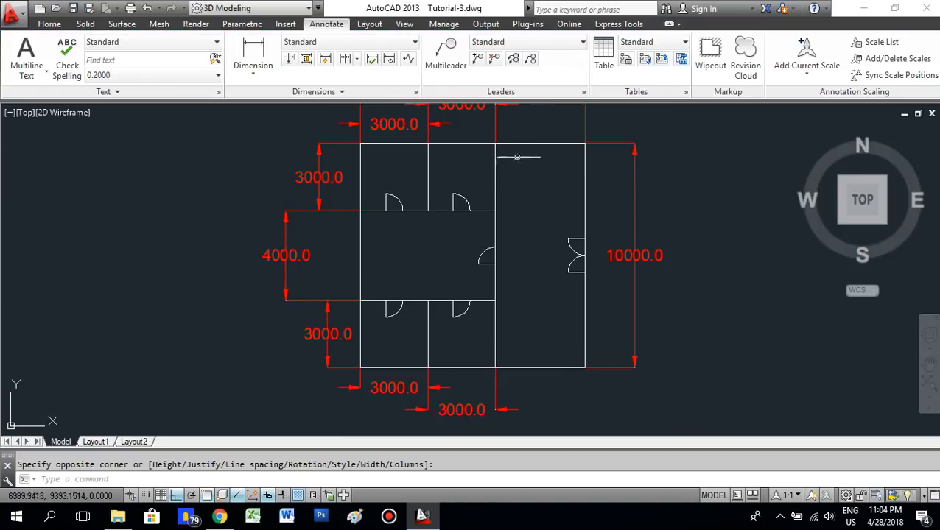
# Scale the tiny front hall label up by a factor of about 965 from its insertion point so it spans most of the hall's width.
pyautogui.click(482, 157)
pyautogui.click(629, 205)
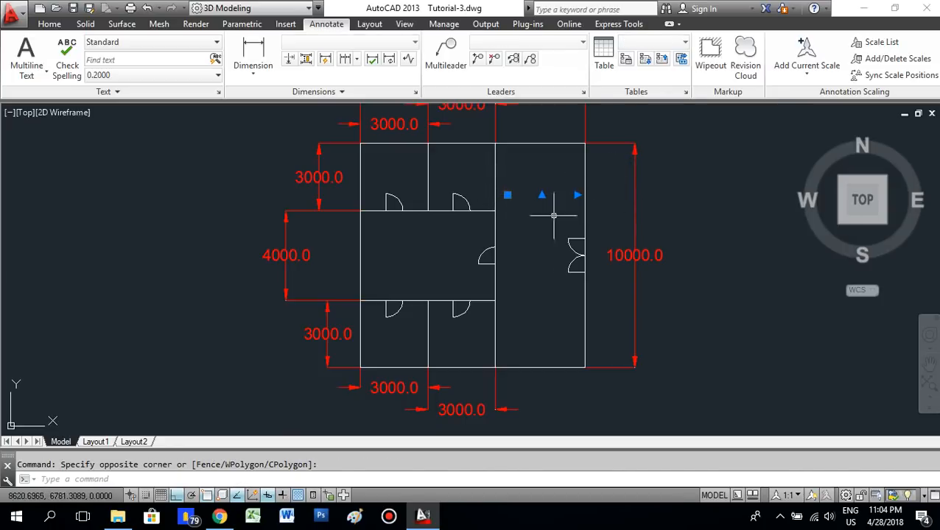
pyautogui.scroll(5, 517, 202)
pyautogui.scroll(5, 489, 185)
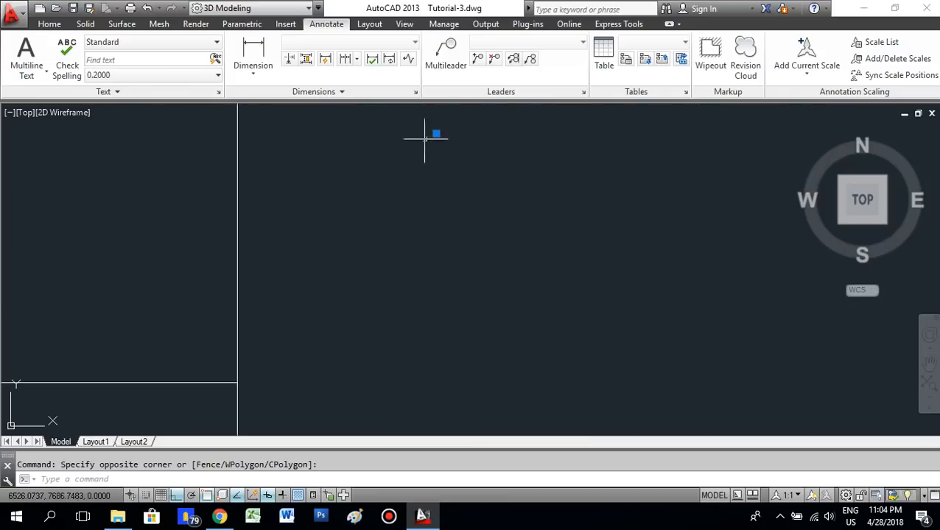
pyautogui.scroll(5, 421, 136)
pyautogui.scroll(5, 484, 140)
pyautogui.scroll(5, 564, 214)
pyautogui.scroll(-10, 497, 251)
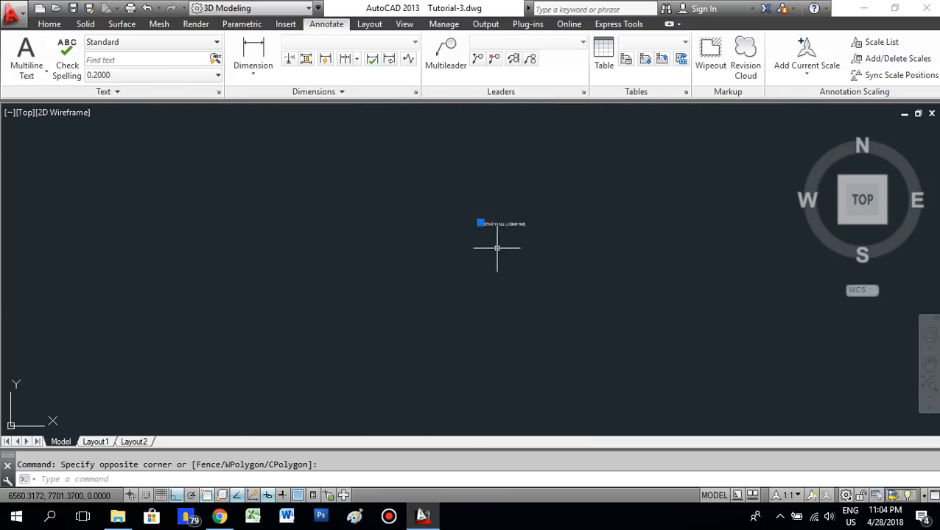
pyautogui.scroll(2, 545, 280)
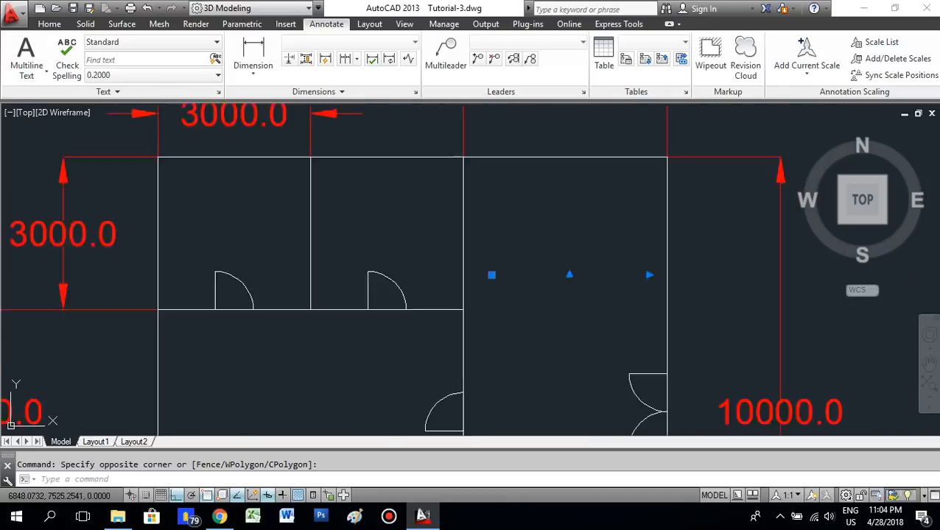
pyautogui.rightClick(507, 275)
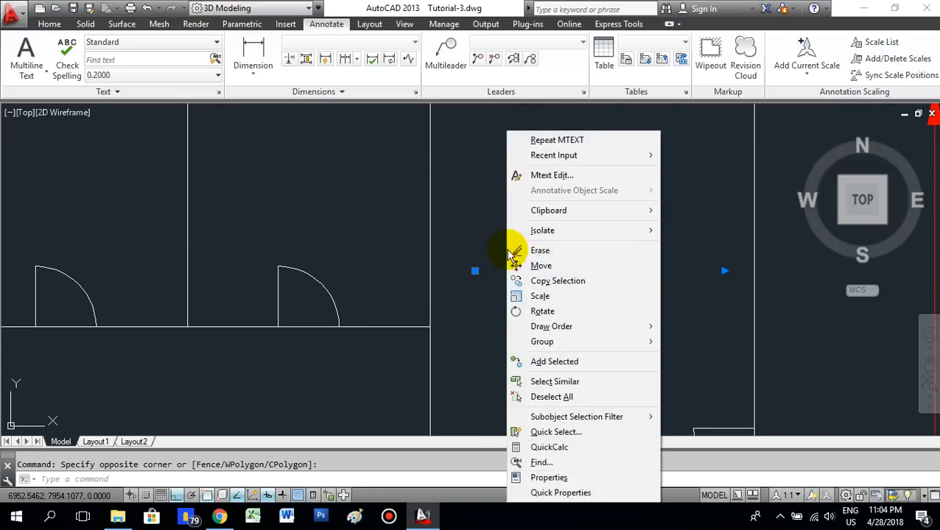
pyautogui.click(540, 300)
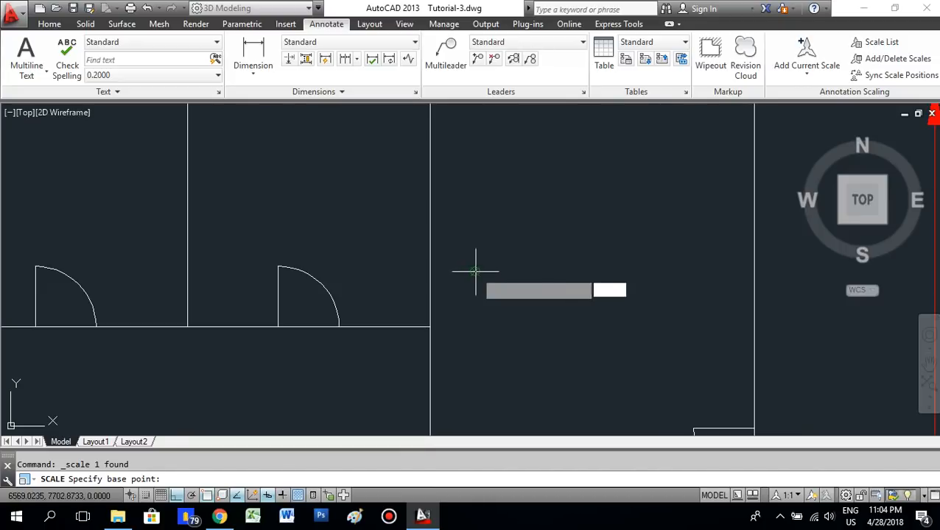
pyautogui.click(475, 271)
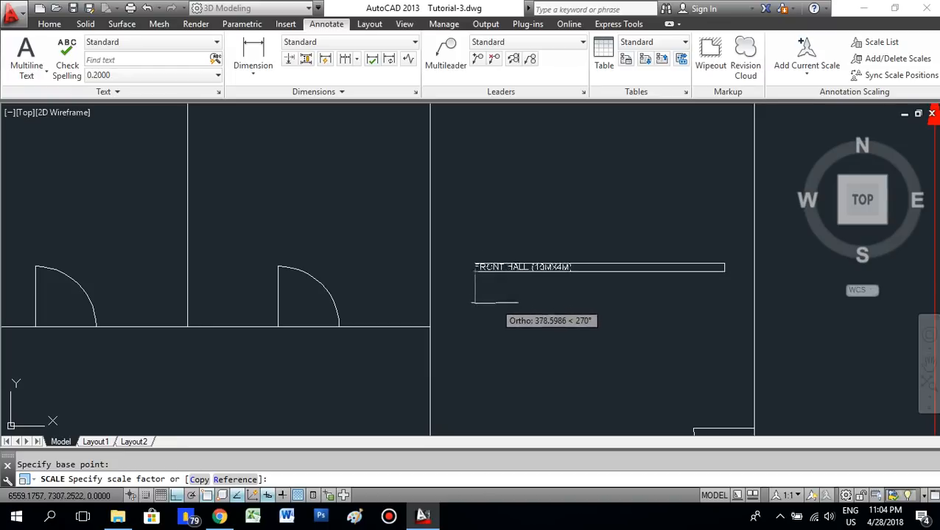
pyautogui.scroll(-2, 503, 318)
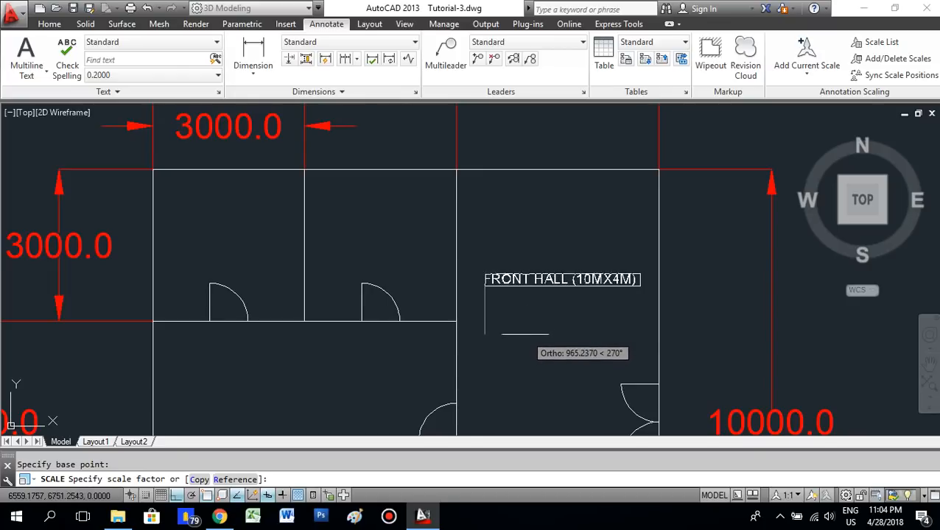
pyautogui.click(524, 334)
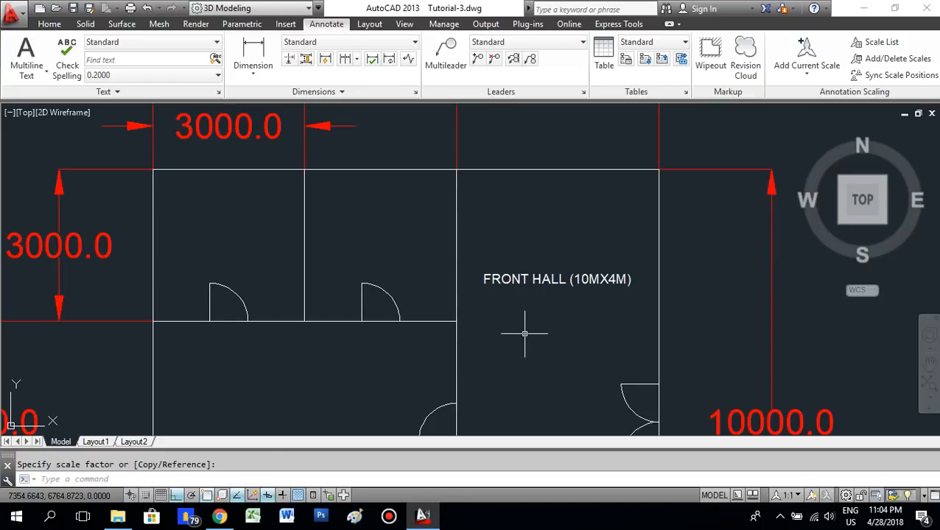
# Move the front hall label straight down about 2800 units to the level of the double door.
pyautogui.scroll(-3, 590, 206)
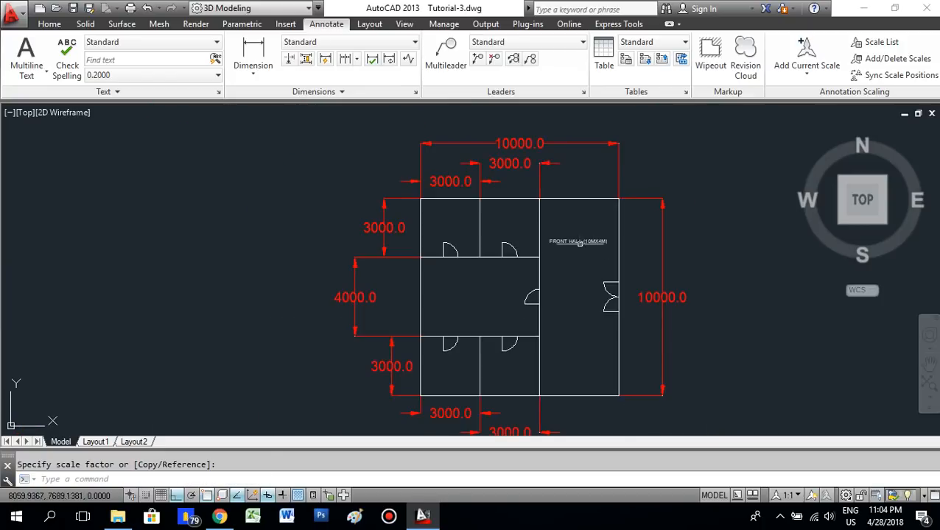
pyautogui.scroll(3, 573, 239)
pyautogui.scroll(-4, 574, 240)
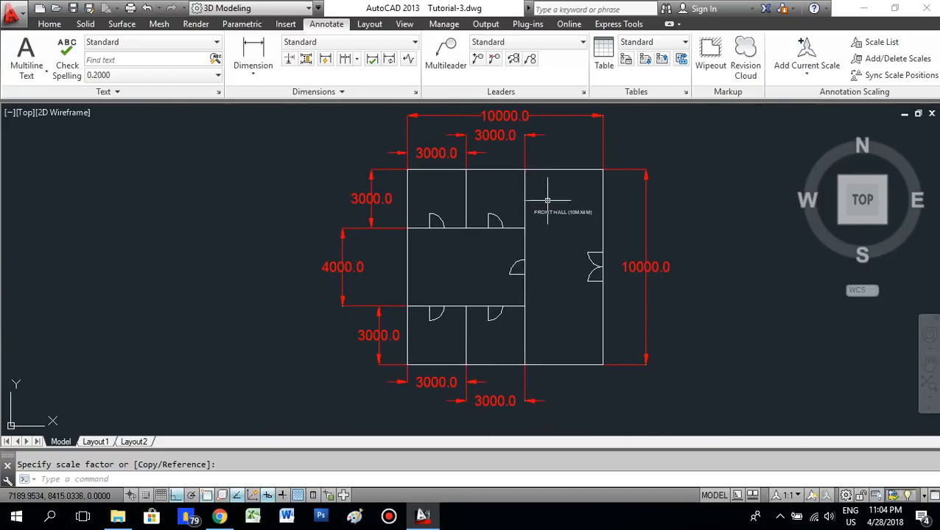
pyautogui.click(547, 212)
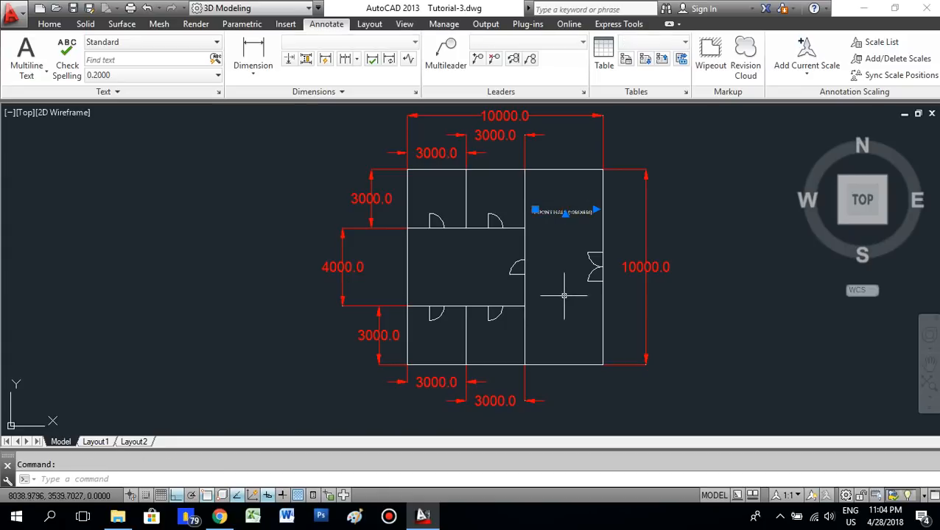
pyautogui.rightClick(575, 232)
pyautogui.click(600, 265)
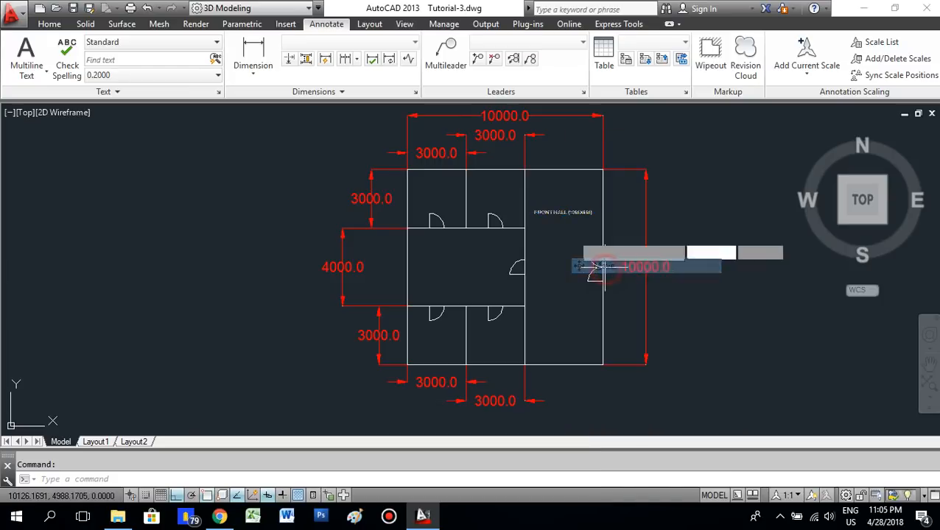
pyautogui.click(535, 211)
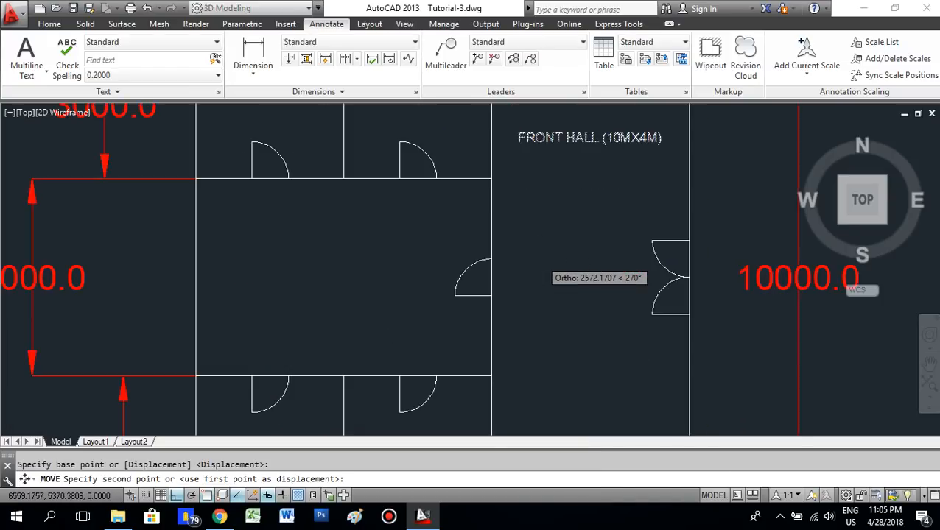
pyautogui.scroll(4, 535, 266)
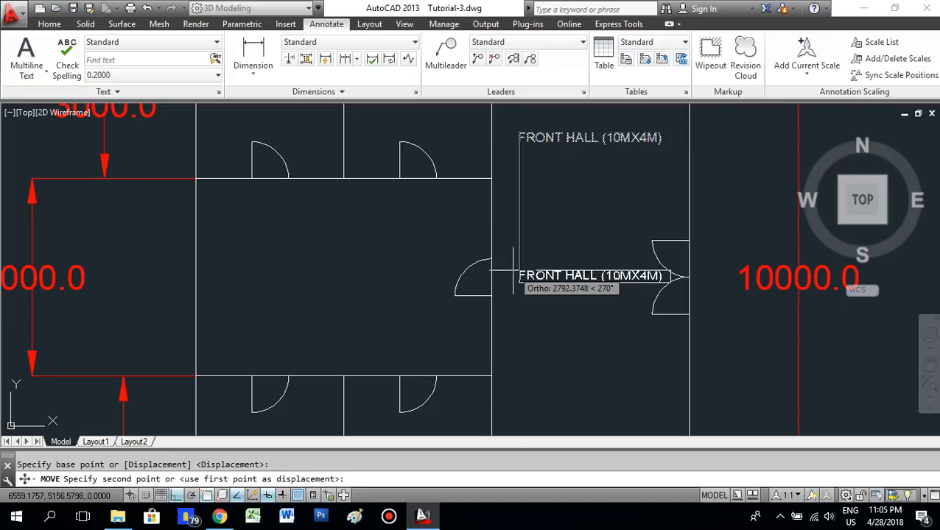
pyautogui.click(513, 276)
# Shift the front hall label slightly left, away from the double door.
pyautogui.click(567, 276)
pyautogui.rightClick(579, 278)
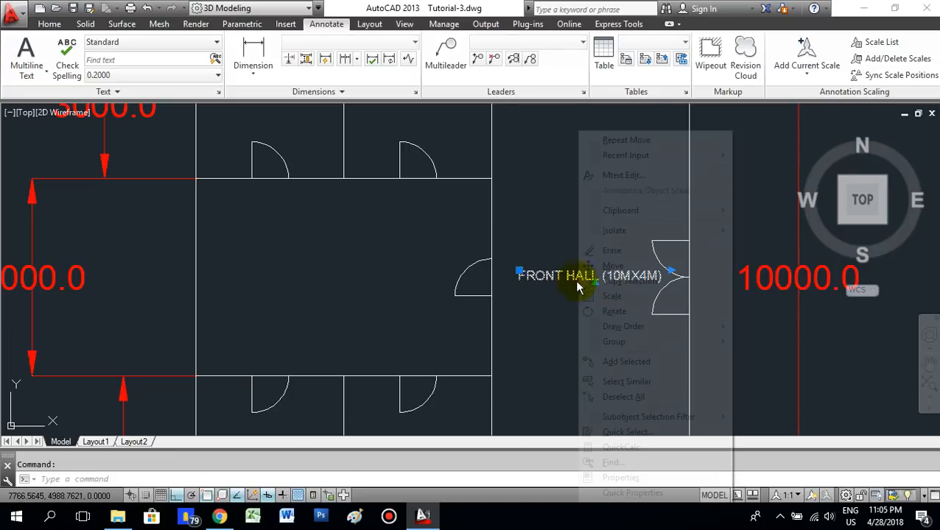
pyautogui.click(613, 266)
pyautogui.click(597, 165)
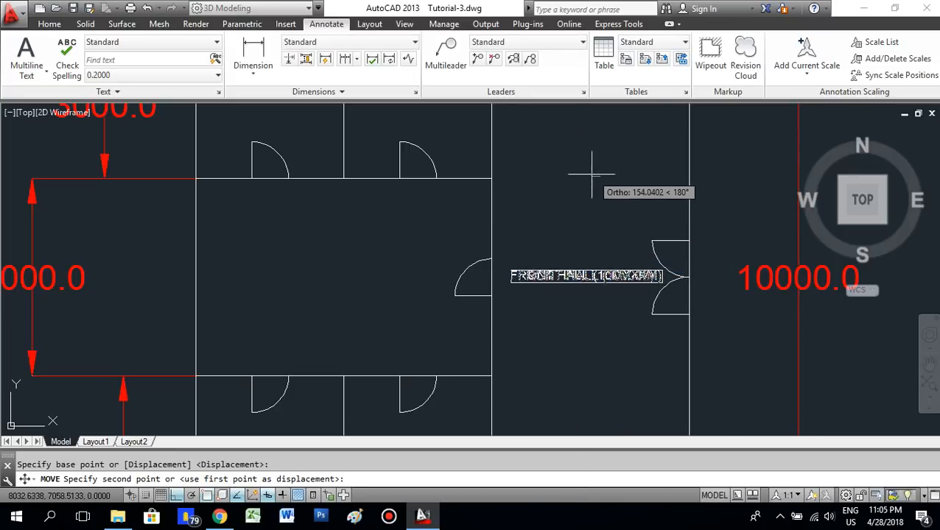
pyautogui.click(587, 174)
# Rotate the front hall label 90° about its left end so that it reads vertically.
pyautogui.scroll(-4, 640, 193)
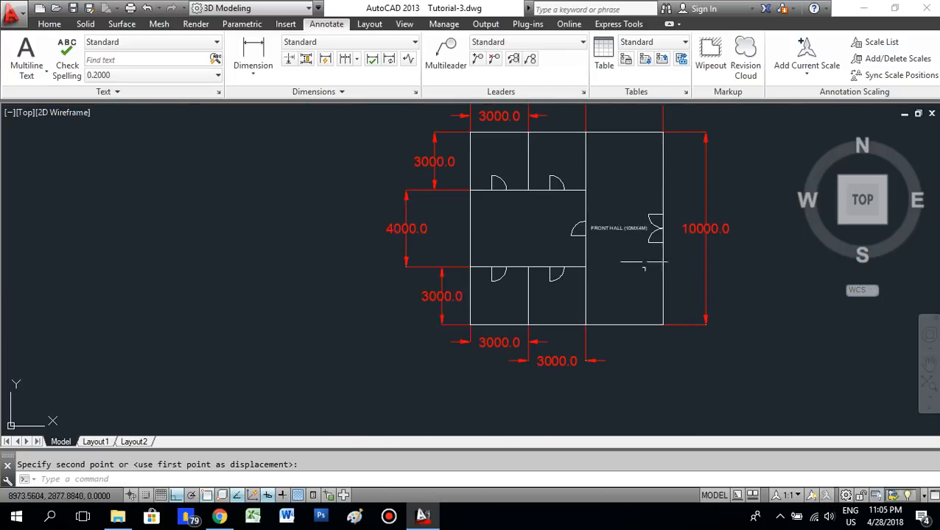
pyautogui.scroll(2, 652, 216)
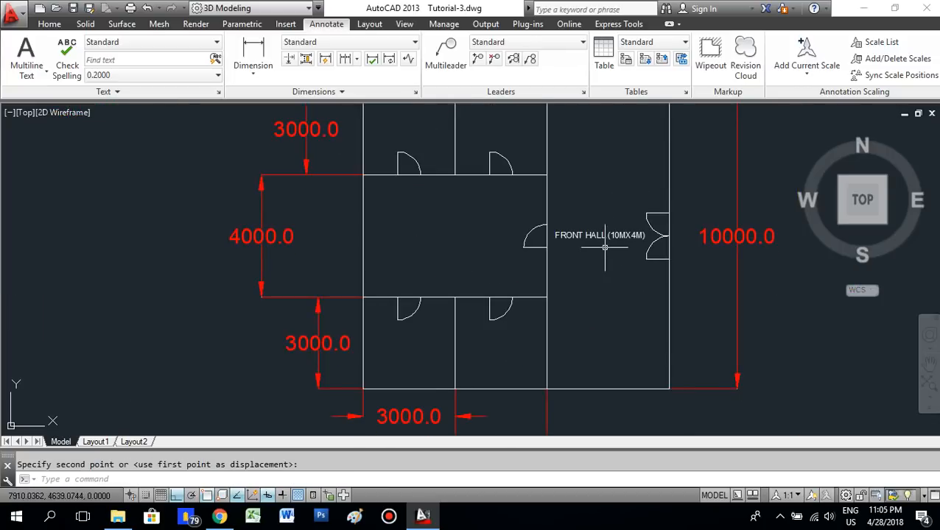
pyautogui.scroll(2, 628, 191)
pyautogui.moveTo(613, 205); pyautogui.dragTo(555, 260, button='middle')
pyautogui.scroll(-2, 548, 232)
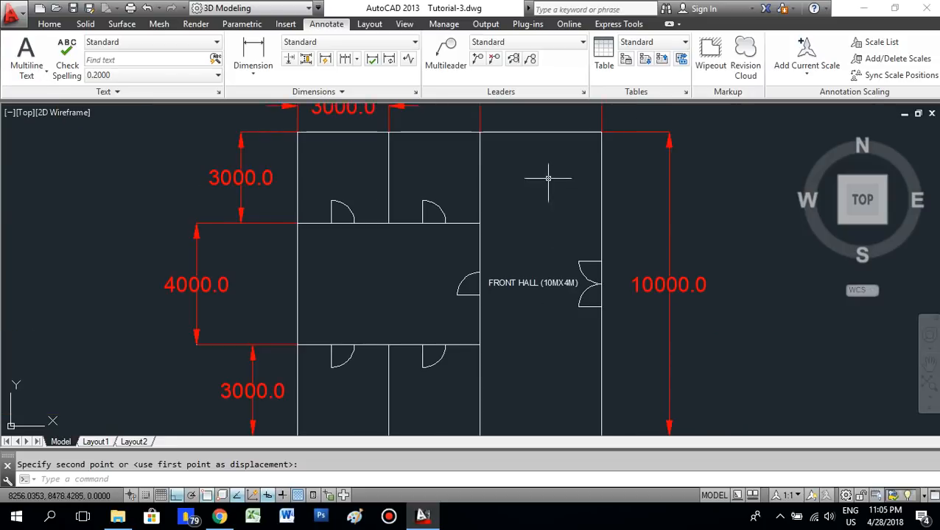
pyautogui.click(531, 283)
pyautogui.rightClick(531, 284)
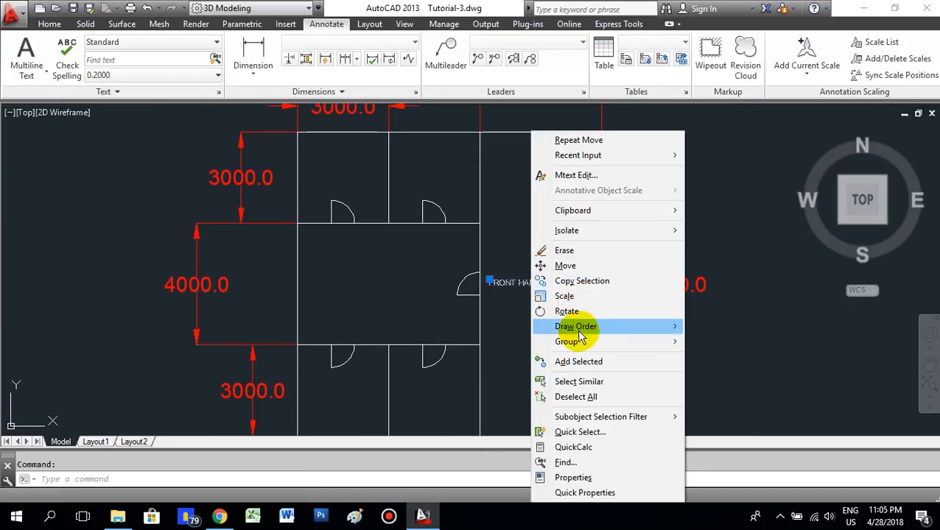
pyautogui.click(564, 311)
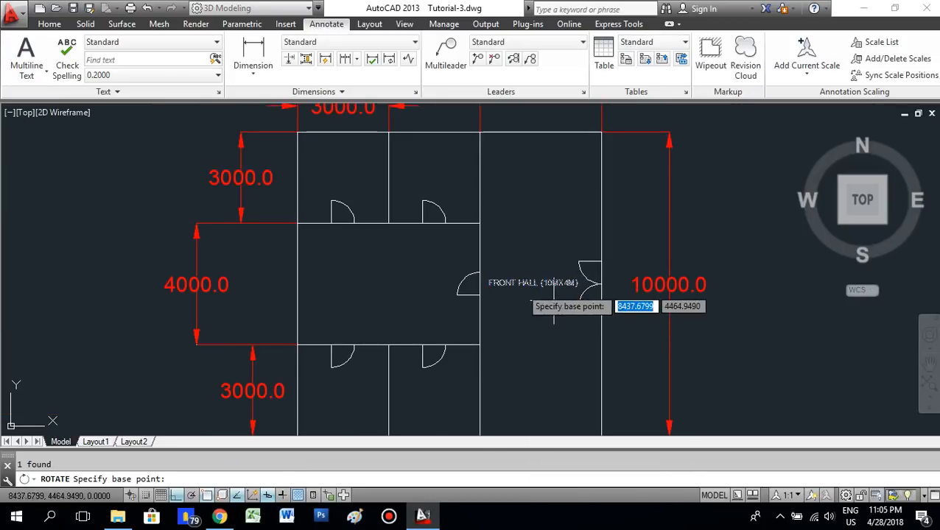
pyautogui.click(488, 283)
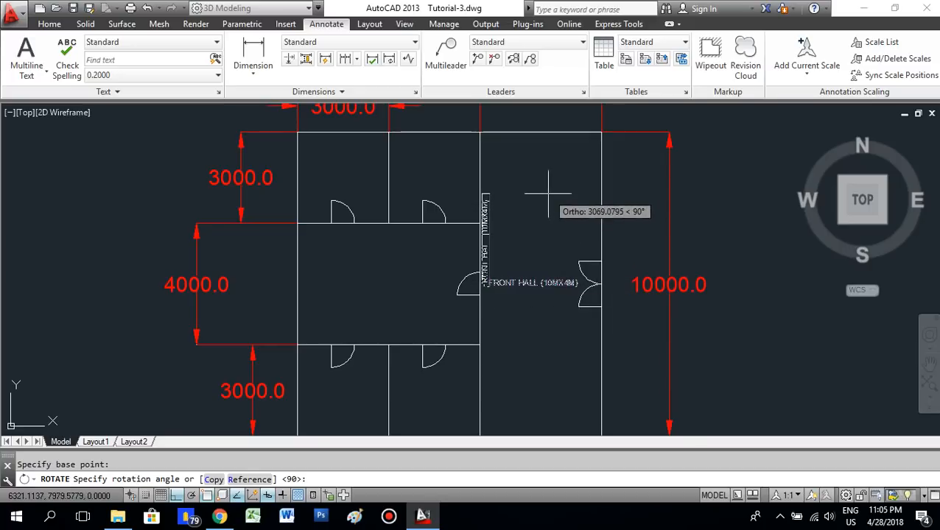
pyautogui.click(507, 216)
# Move the vertical front hall label off the partition wall to the middle of the hall, with Ortho turned off.
pyautogui.click(484, 251)
pyautogui.rightClick(487, 280)
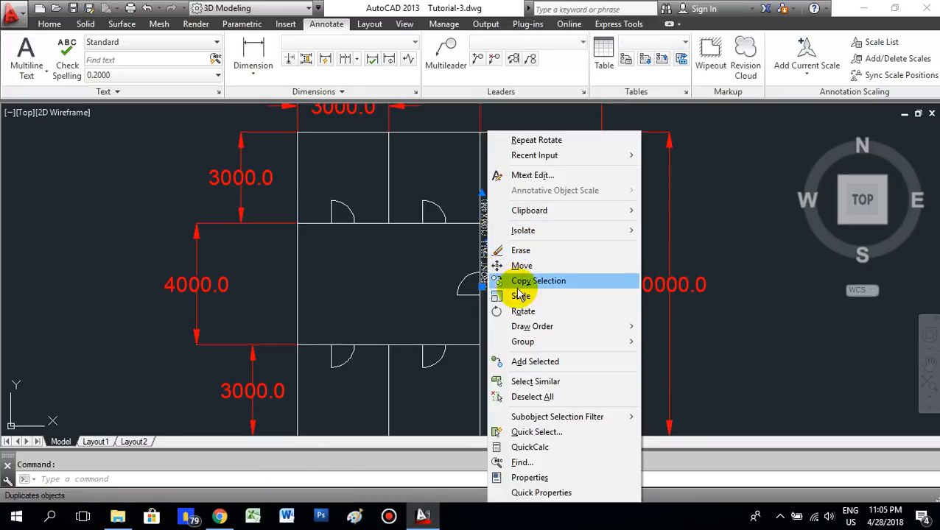
pyautogui.click(522, 266)
pyautogui.click(495, 262)
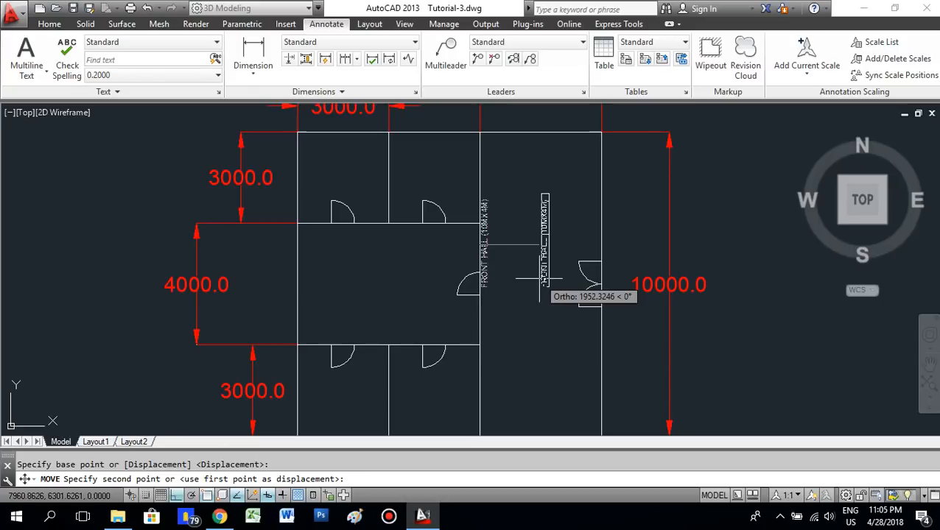
pyautogui.press('F8')
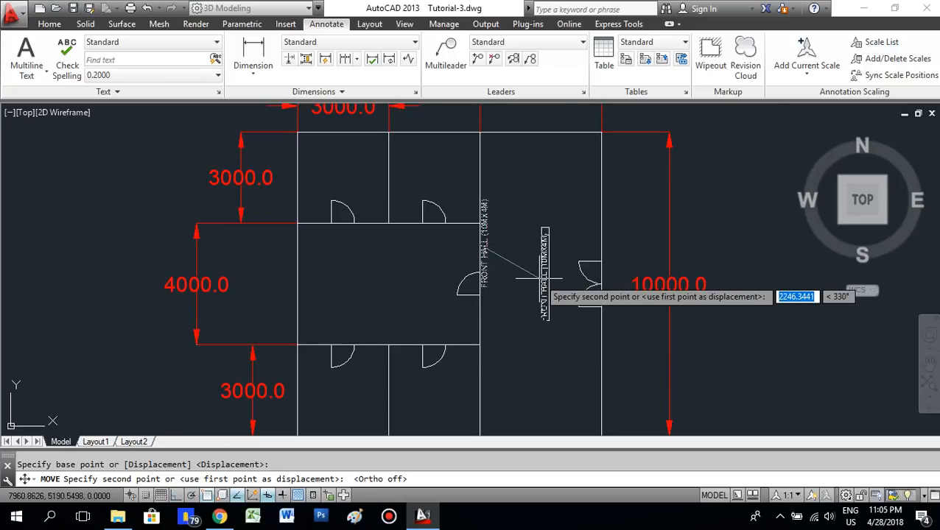
pyautogui.scroll(-2, 541, 280)
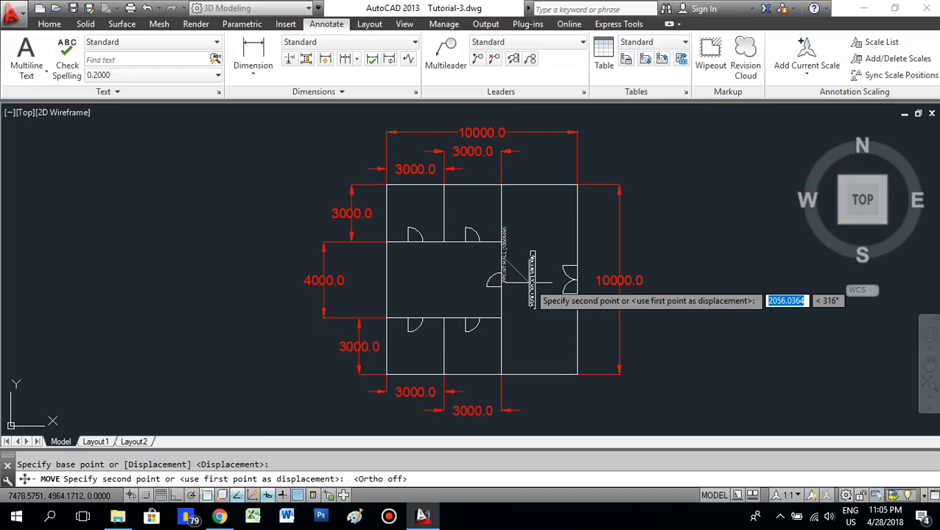
pyautogui.click(534, 293)
# Scale the vertical front hall label by a factor of 1.5 about its lower end.
pyautogui.scroll(4, 534, 296)
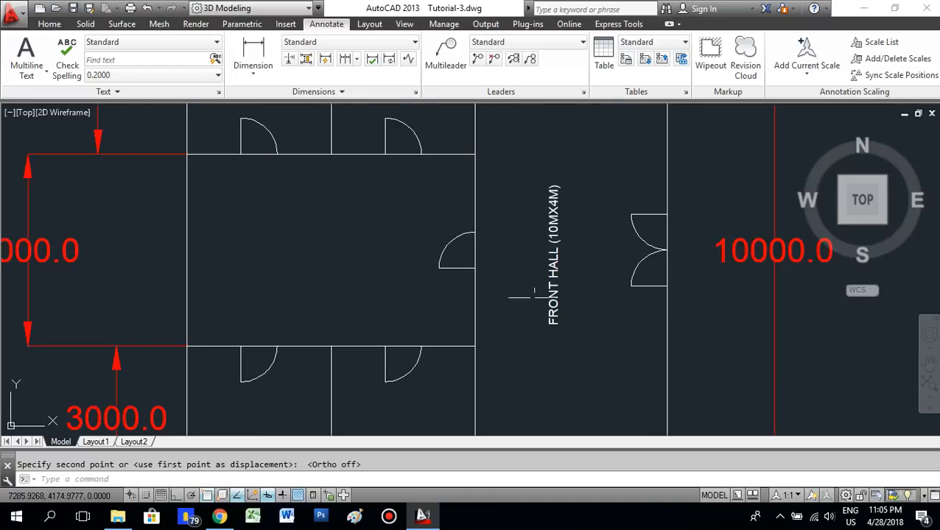
pyautogui.scroll(-2, 566, 279)
pyautogui.click(556, 282)
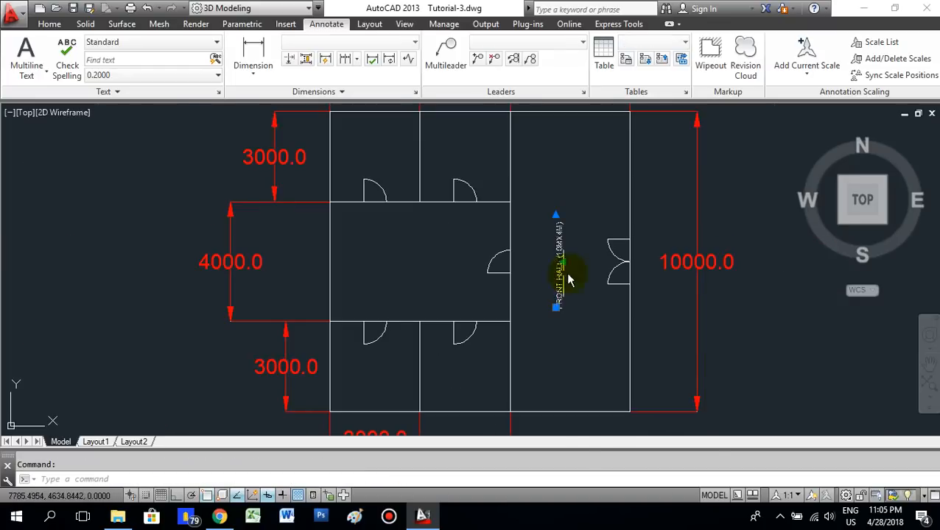
pyautogui.rightClick(568, 280)
pyautogui.click(598, 295)
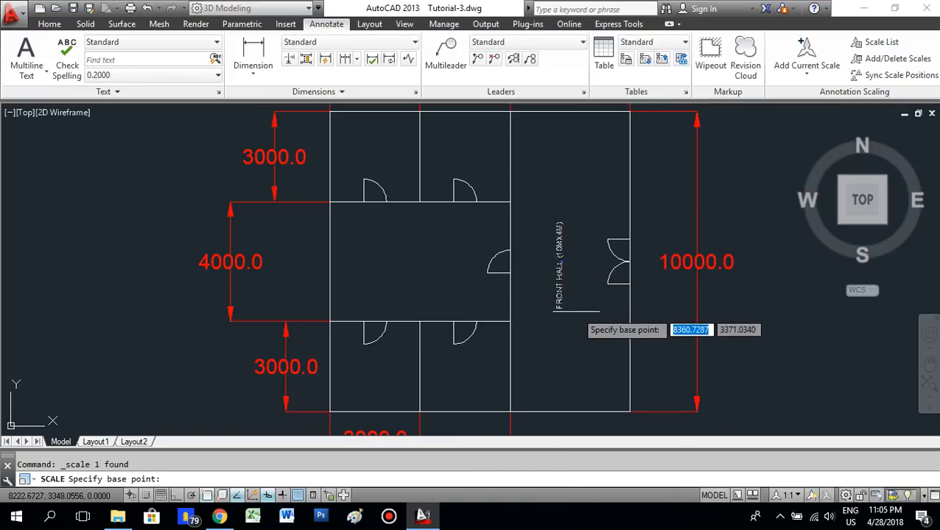
pyautogui.click(564, 308)
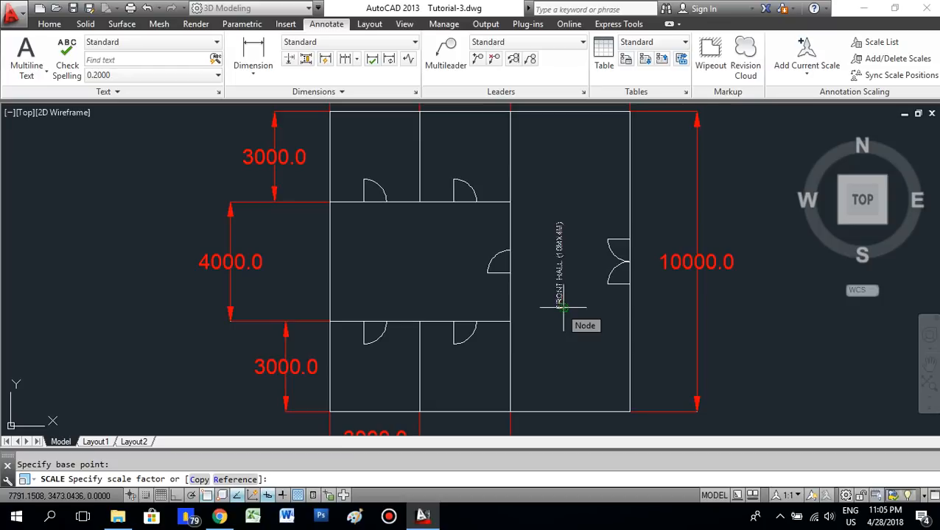
pyautogui.write('1.')
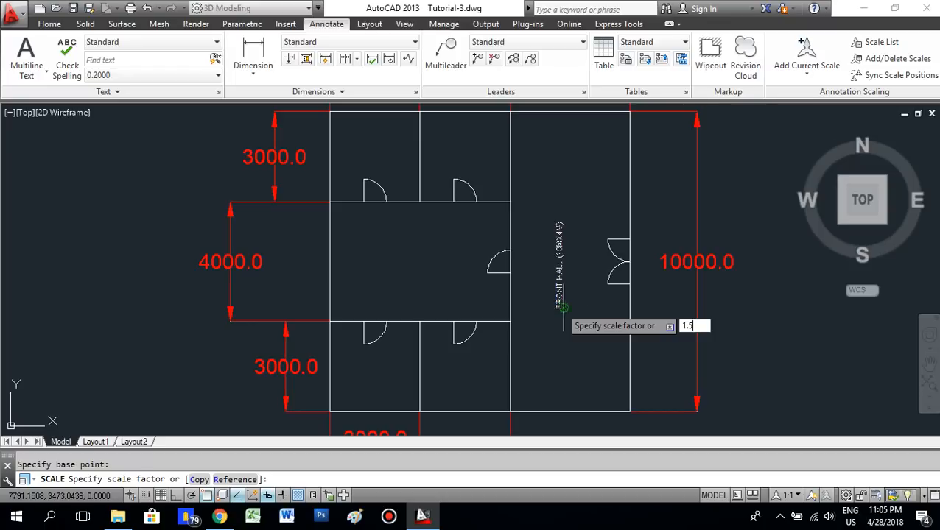
pyautogui.write('5')
pyautogui.press('Return')
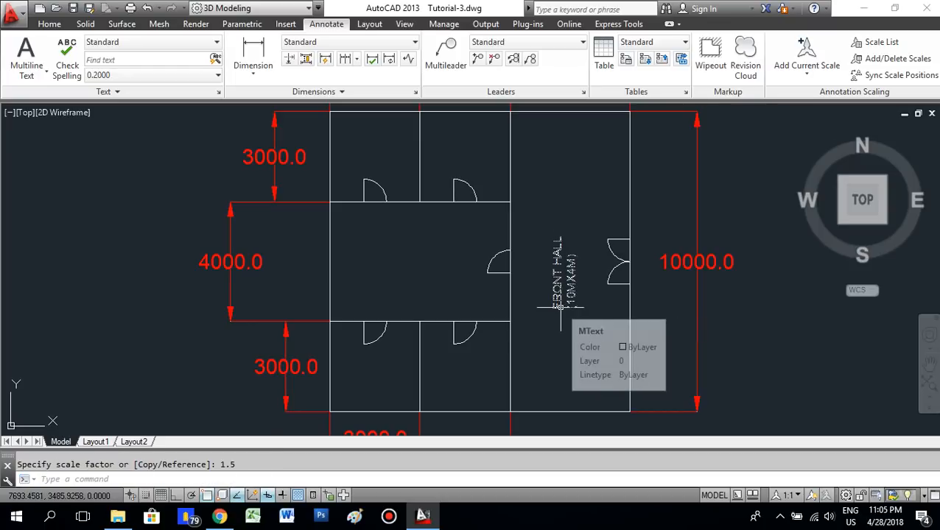
# Stretch the front hall label's column width upward so that its text fits on a single line.
pyautogui.scroll(2, 563, 309)
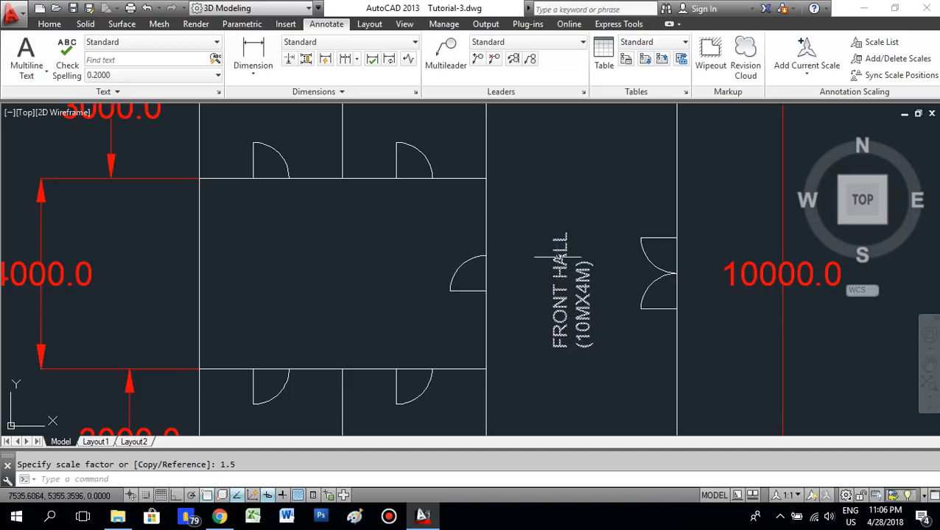
pyautogui.click(571, 258)
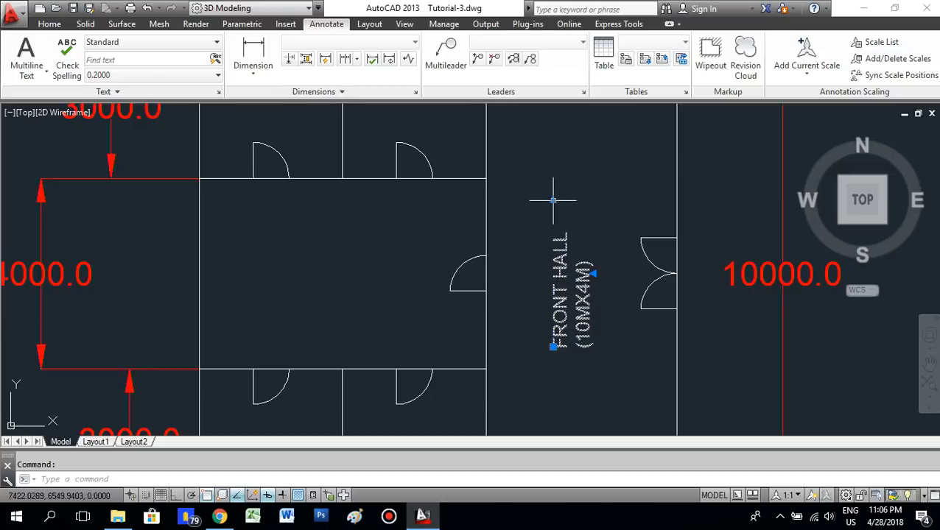
pyautogui.scroll(-2, 574, 205)
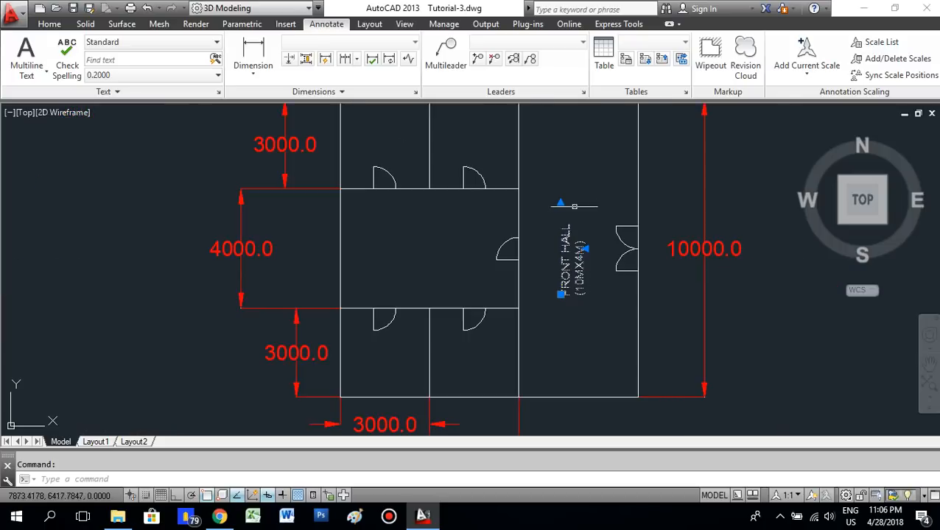
pyautogui.moveTo(565, 205); pyautogui.dragTo(548, 254, button='middle')
pyautogui.click(568, 300)
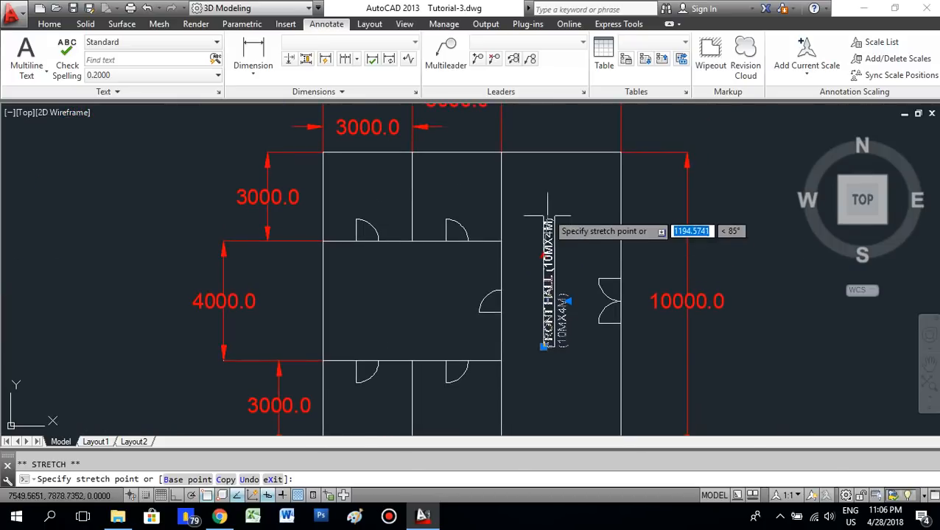
pyautogui.click(548, 212)
pyautogui.moveTo(595, 279); pyautogui.dragTo(586, 219, button='middle')
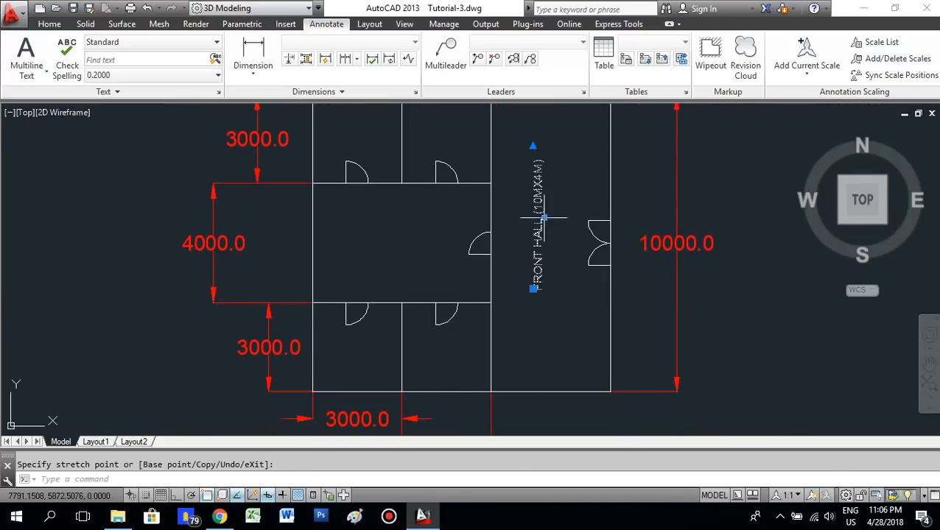
# Move the enlarged front hall label slightly down and right to centre it in the hall, level with the double door.
pyautogui.press('Escape')
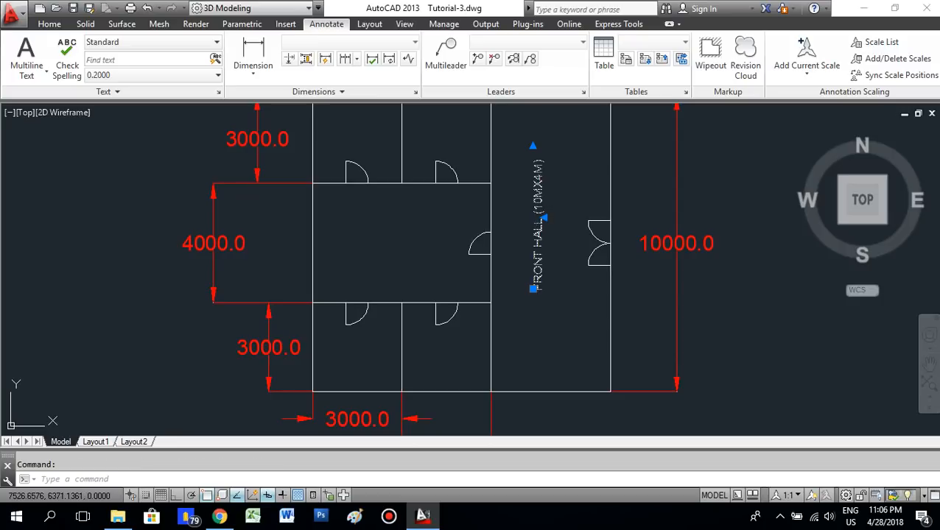
pyautogui.moveTo(536, 203); pyautogui.dragTo(547, 233)
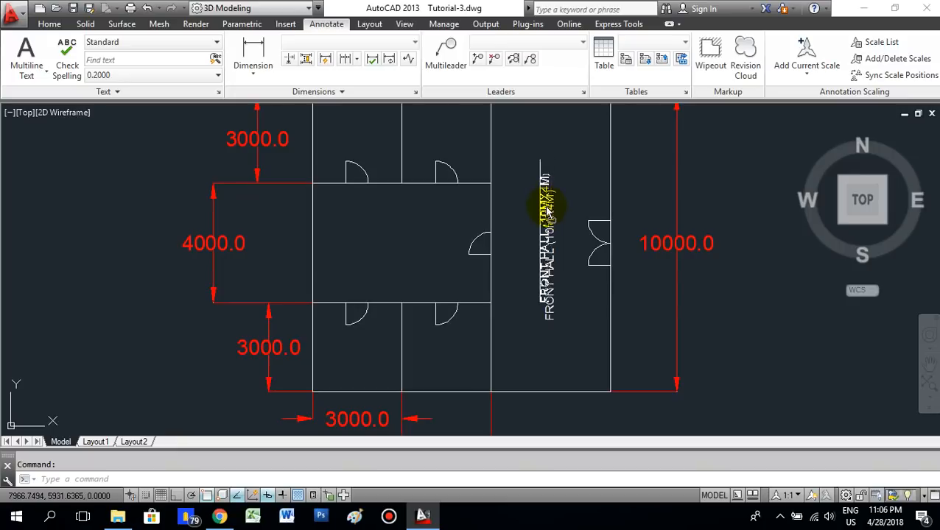
pyautogui.press('Escape')
# Copy the front hall label to the empty space left of the floor plan.
pyautogui.scroll(-2, 601, 183)
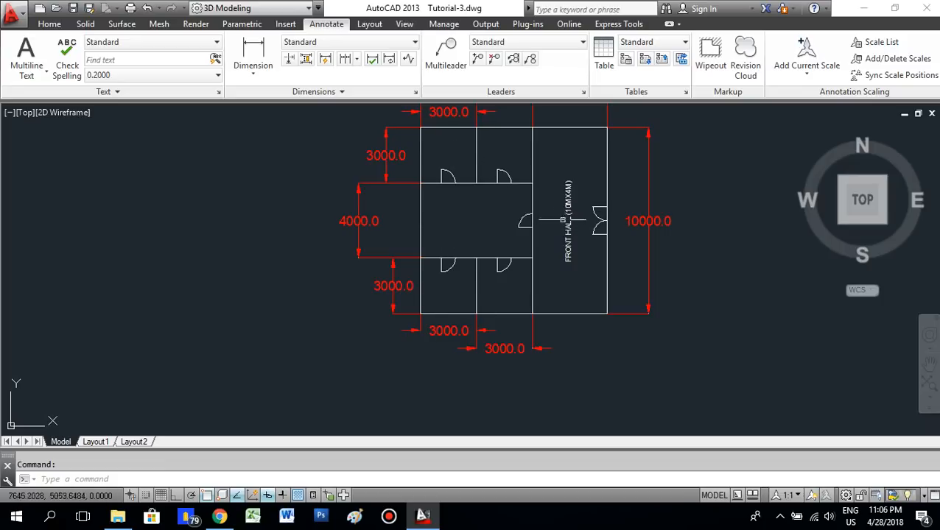
pyautogui.click(567, 208)
pyautogui.rightClick(565, 186)
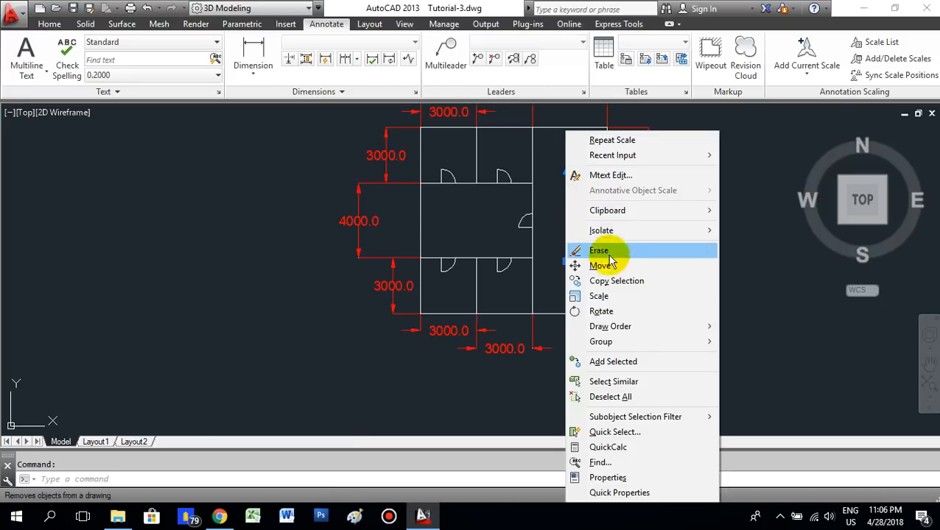
pyautogui.click(621, 285)
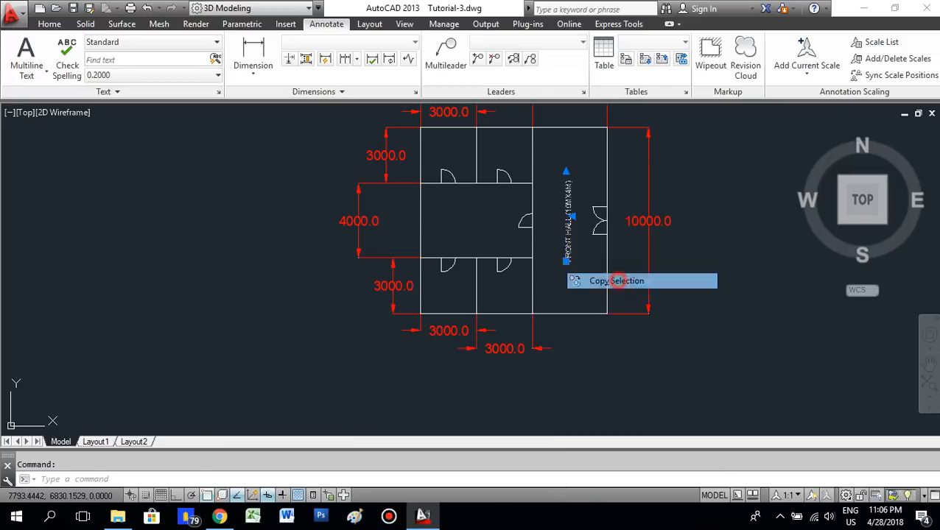
pyautogui.click(586, 280)
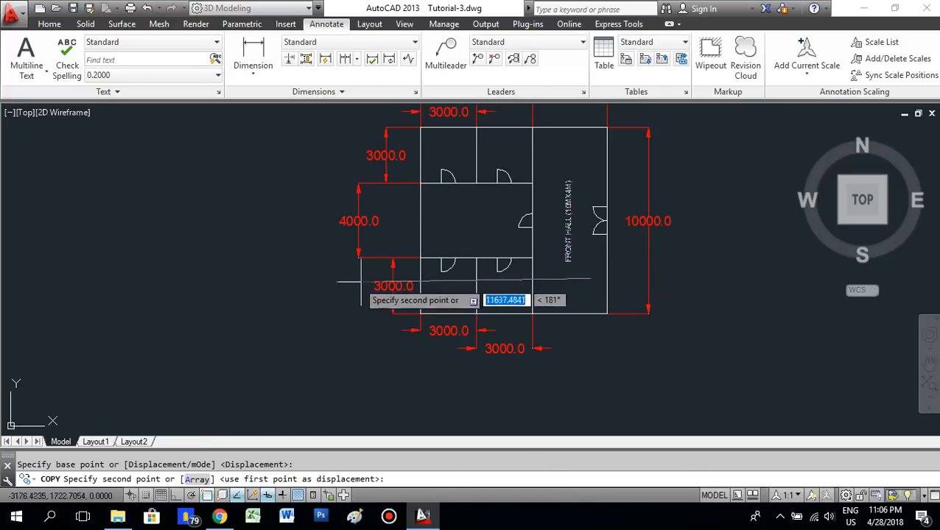
pyautogui.click(278, 316)
pyautogui.press('Return')
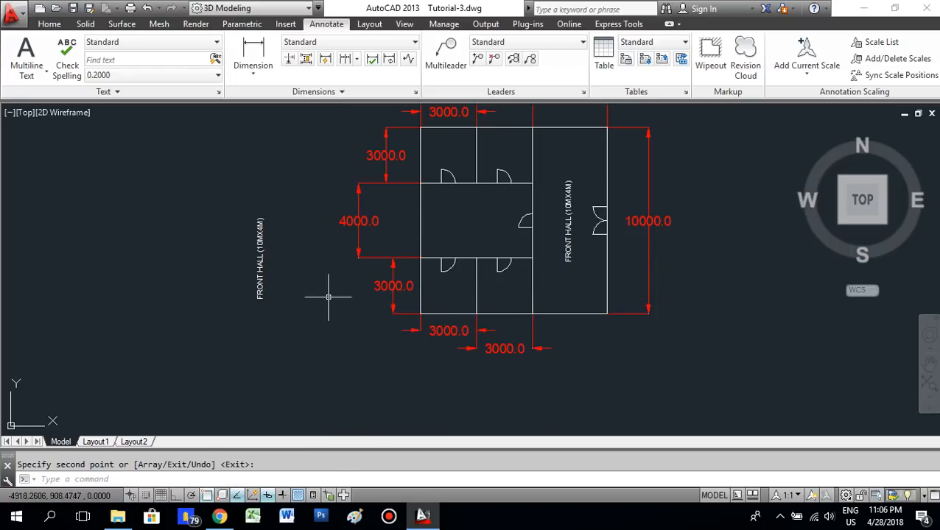
# Rotate the copied label to horizontal (270°) about its lower end, with Ortho turned on.
pyautogui.scroll(2, 366, 291)
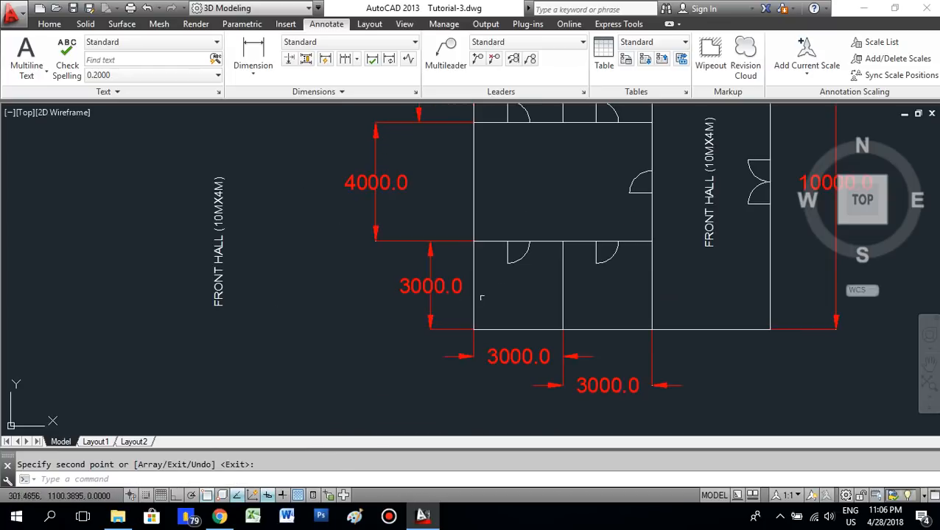
pyautogui.click(247, 268)
pyautogui.click(163, 237)
pyautogui.rightClick(213, 295)
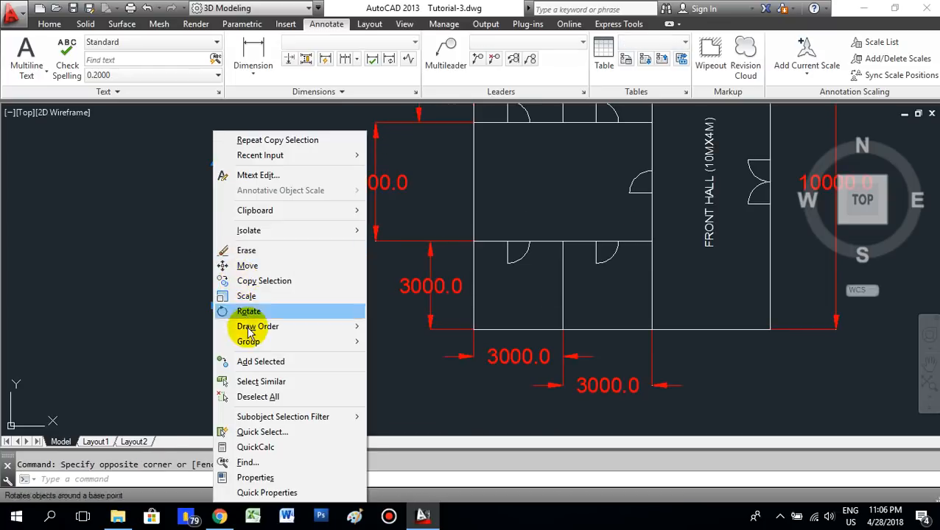
pyautogui.click(254, 313)
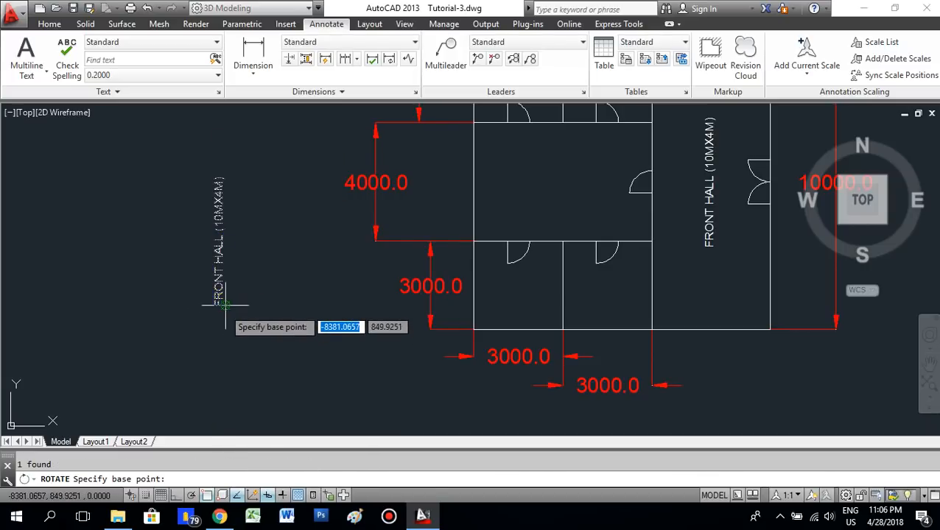
pyautogui.click(224, 308)
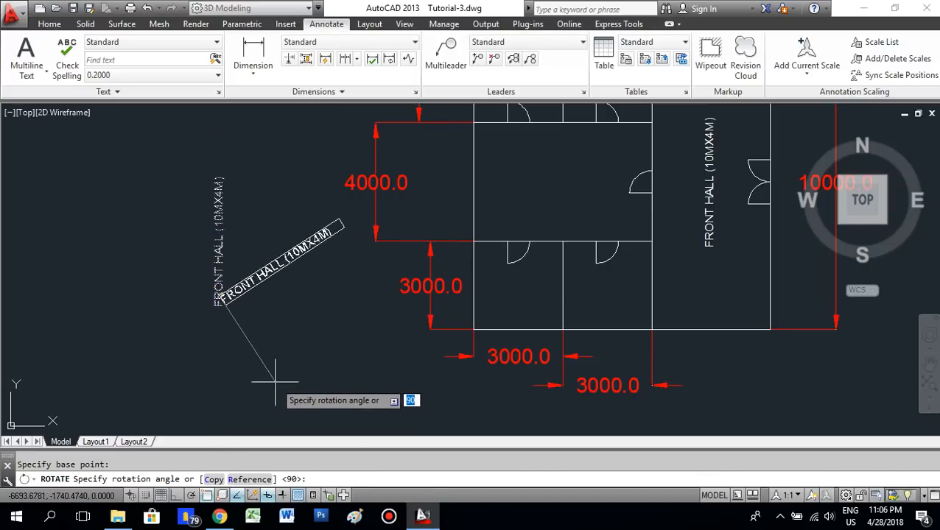
pyautogui.press('F8')
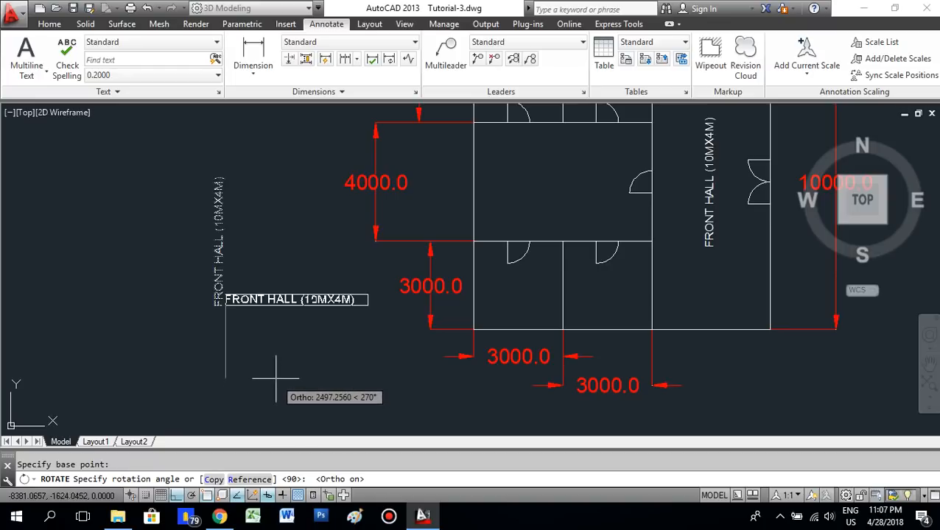
pyautogui.click(211, 376)
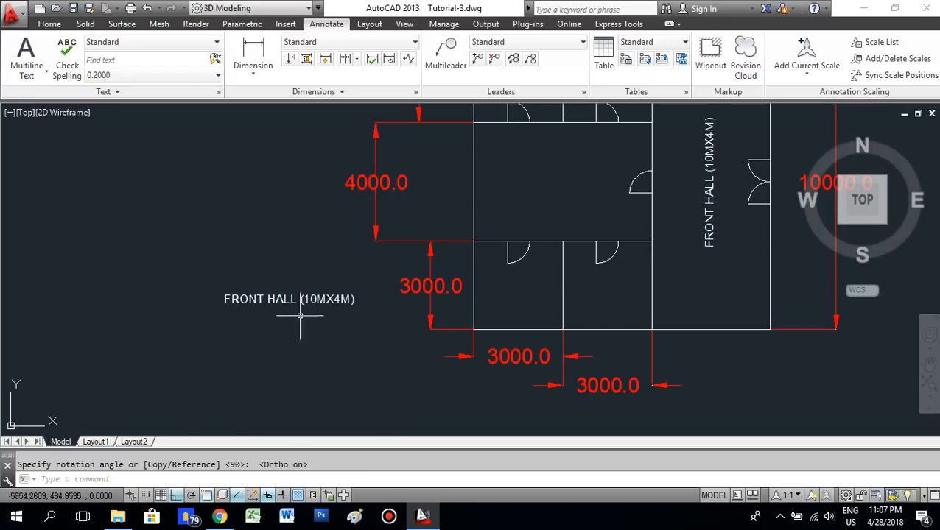
# Move the horizontal label copy about 8650 units straight right into the plan's lower-left room.
pyautogui.click(275, 299)
pyautogui.rightClick(269, 296)
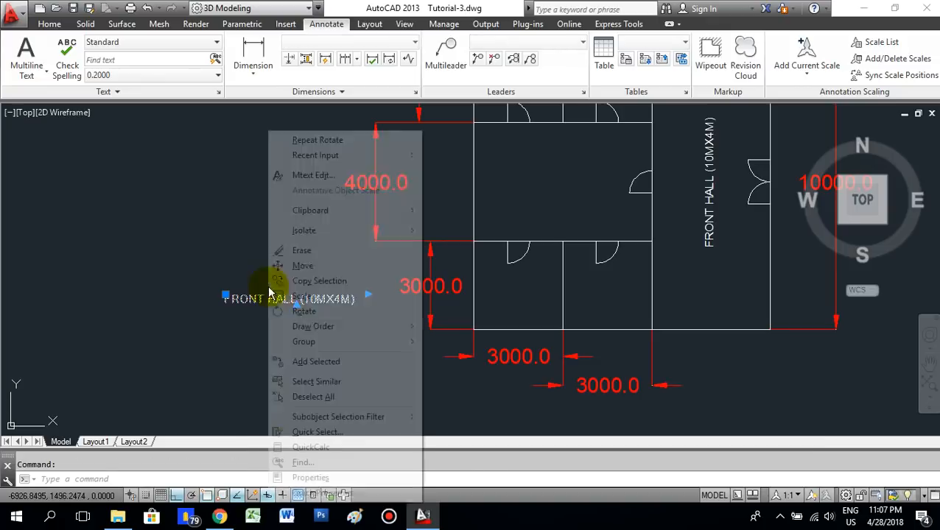
pyautogui.click(302, 266)
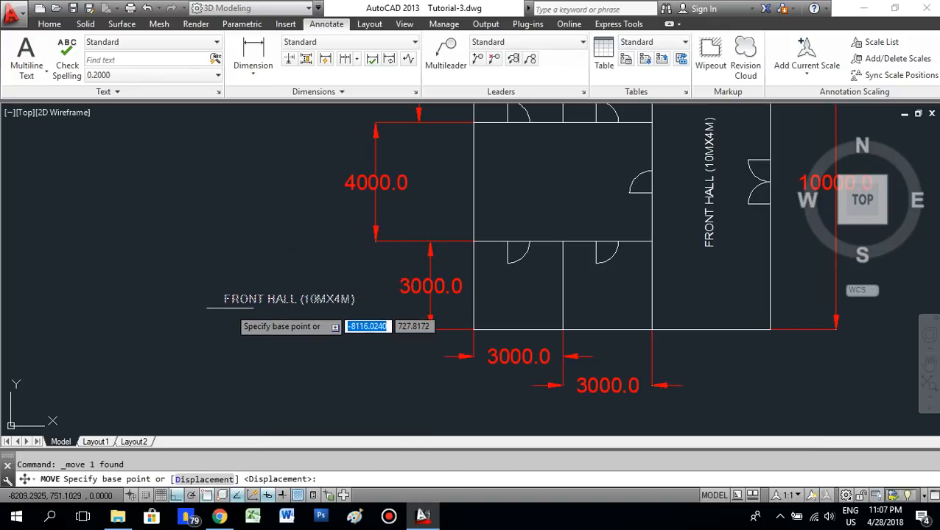
pyautogui.click(226, 301)
pyautogui.scroll(2, 472, 355)
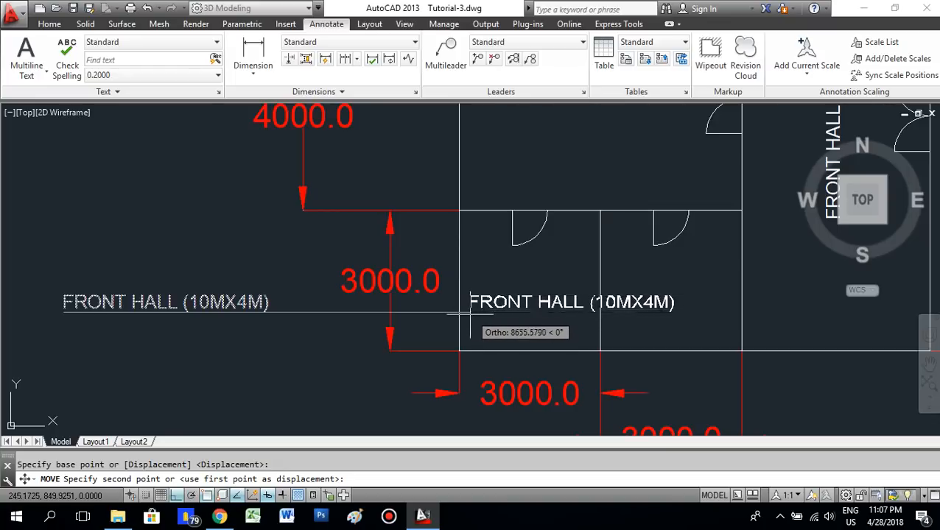
pyautogui.click(470, 313)
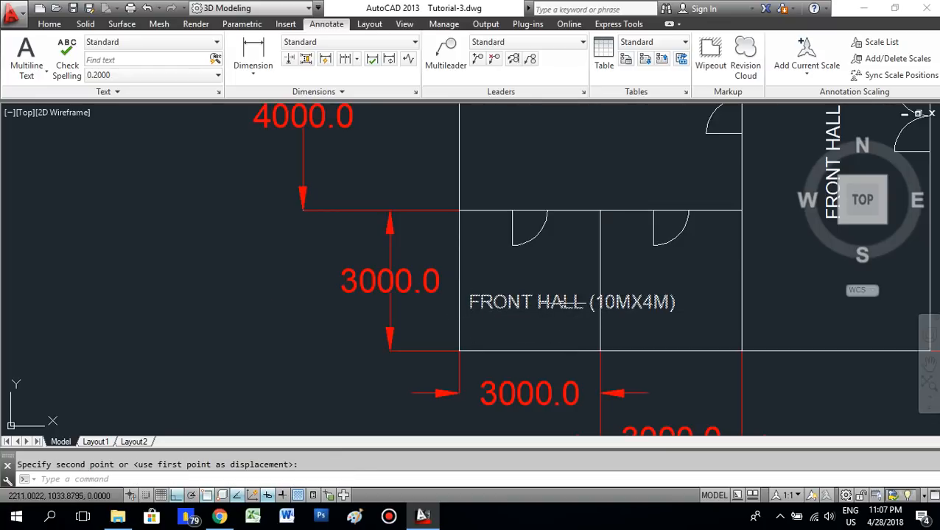
# Narrow the copied label's column width to fit inside the lower-left room, wrapping the size onto a second line.
pyautogui.click(558, 302)
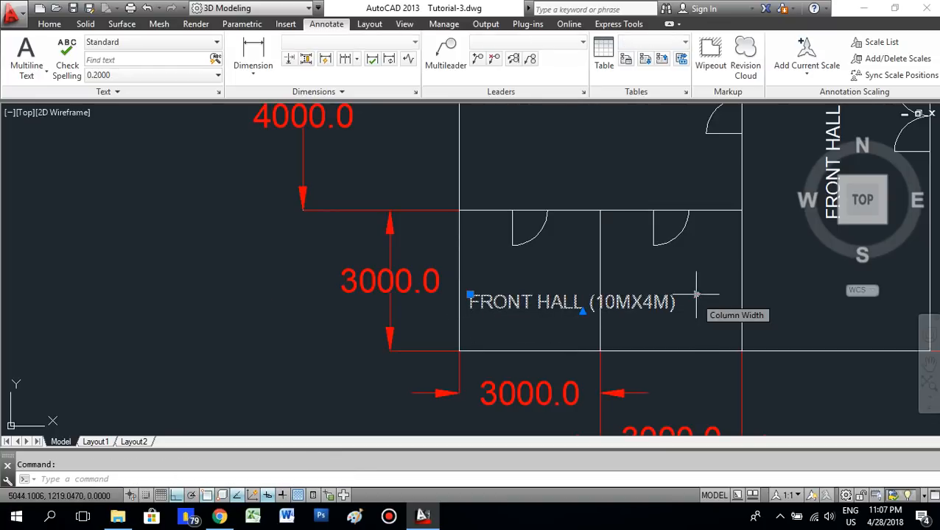
pyautogui.click(696, 295)
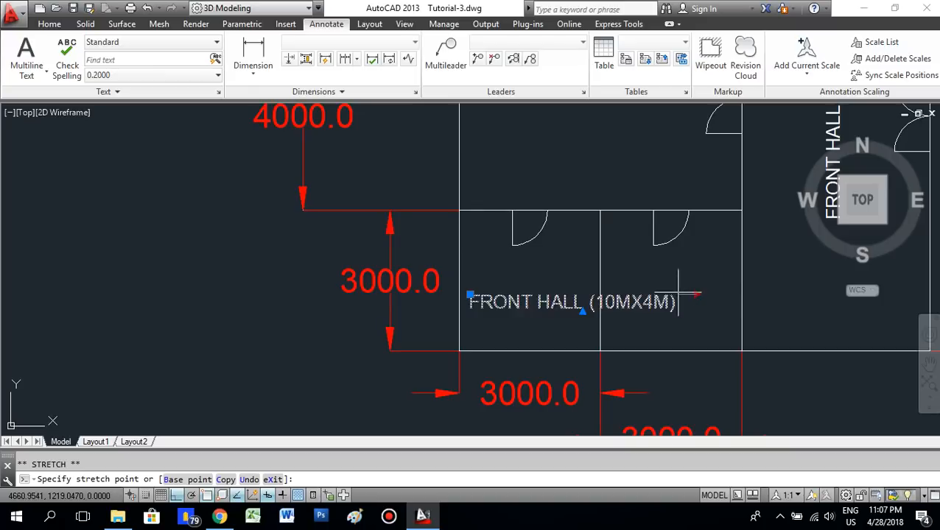
pyautogui.click(589, 286)
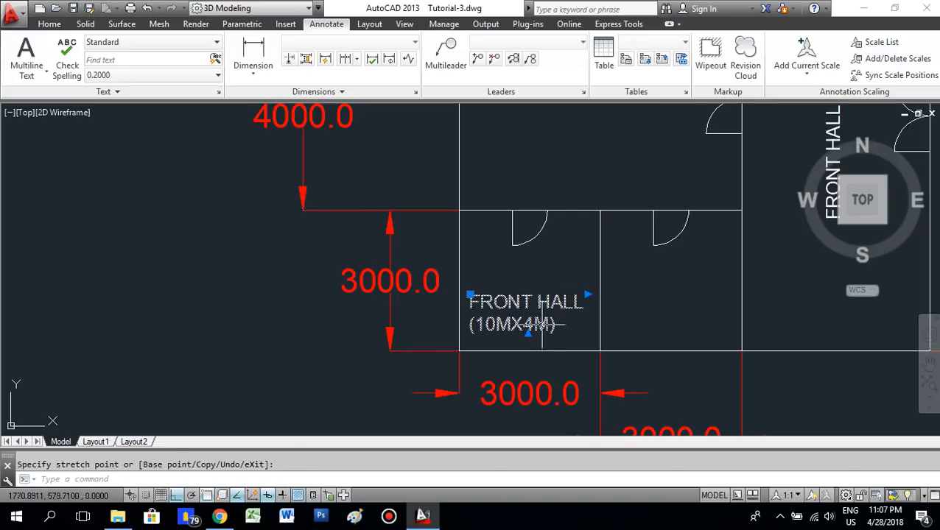
# Centre-align both text lines of the label in the lower-left room.
pyautogui.doubleClick(534, 319)
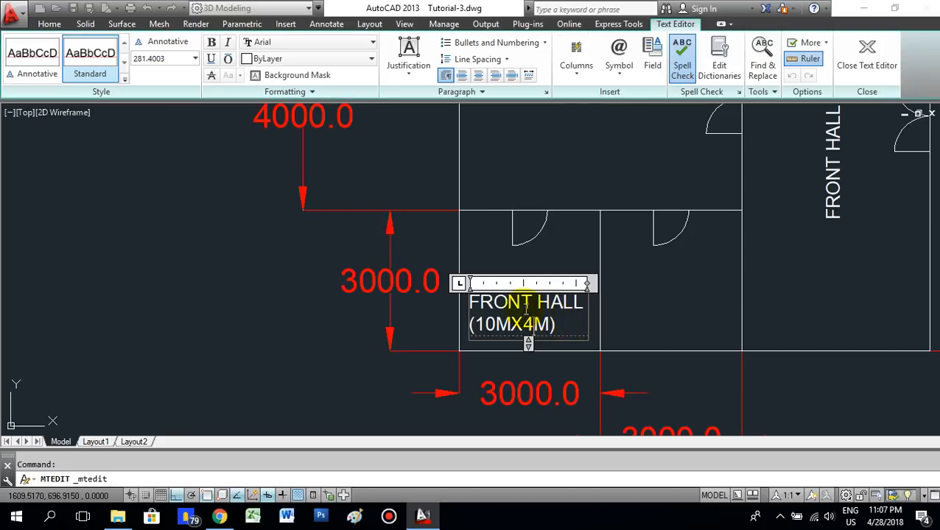
pyautogui.tripleClick(578, 327)
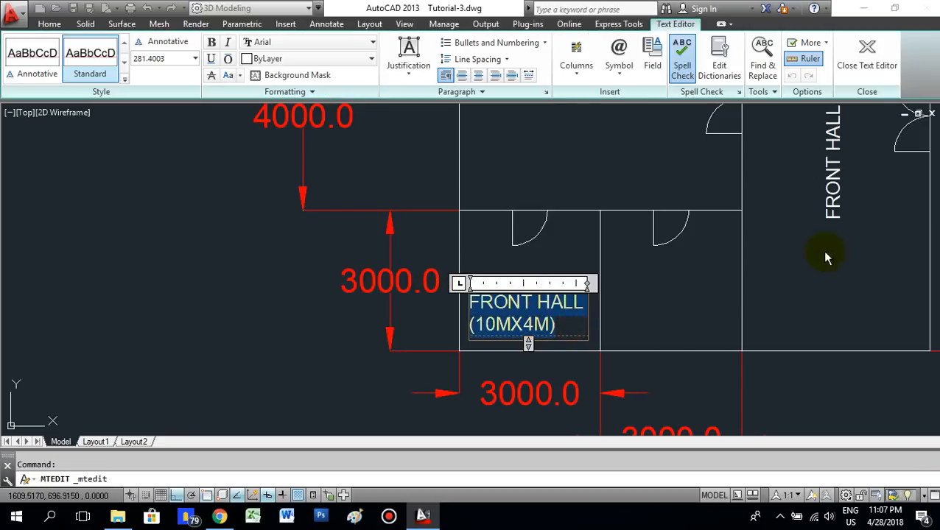
pyautogui.click(478, 76)
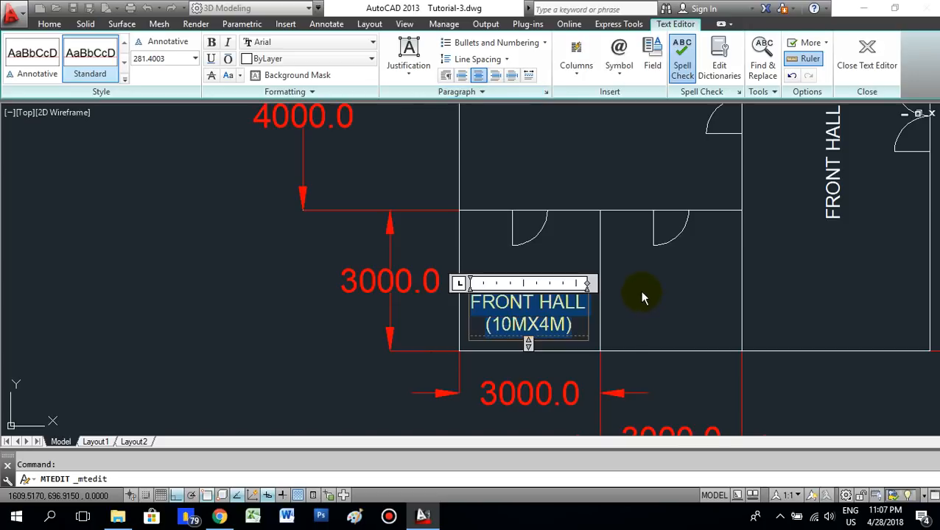
pyautogui.click(631, 310)
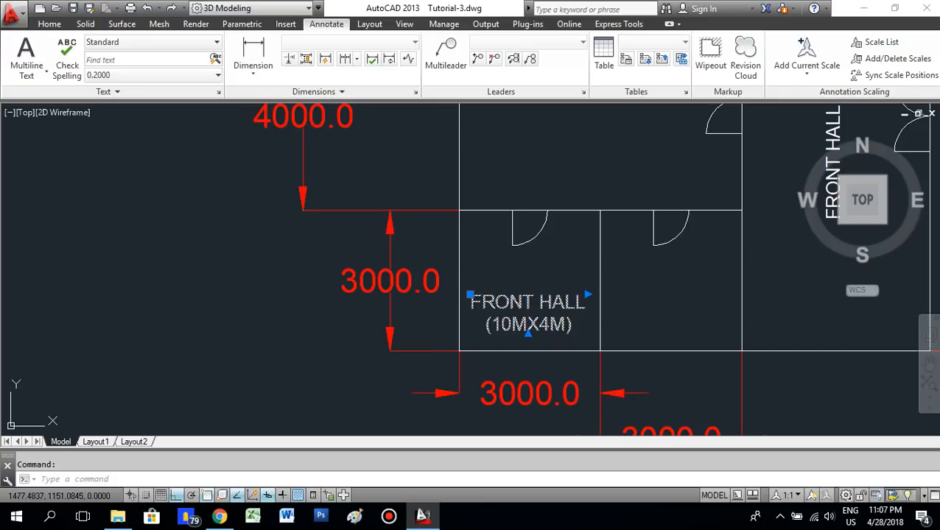
# Move the lower-left room's label up towards the room's centre and change its text to ROOM 1 (3MX3M).
pyautogui.moveTo(528, 303); pyautogui.dragTo(528, 280)
pyautogui.press('Escape')
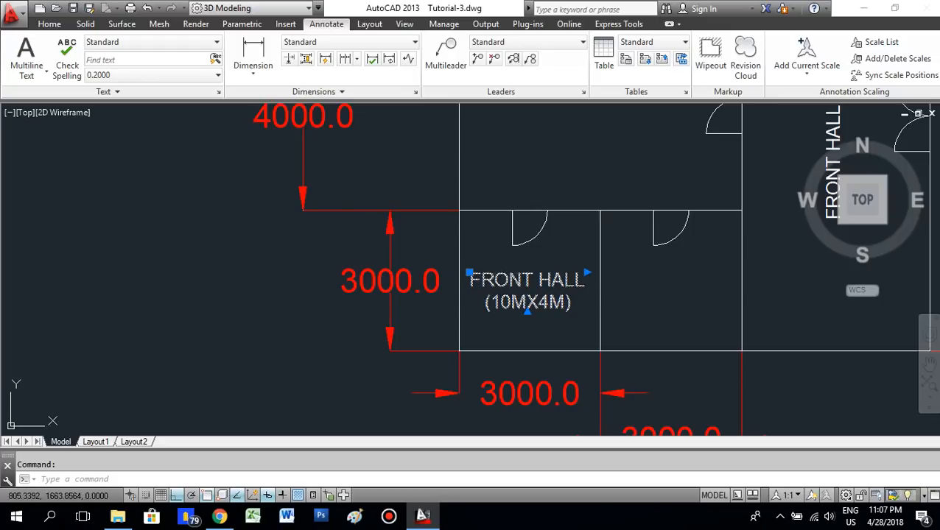
pyautogui.doubleClick(527, 290)
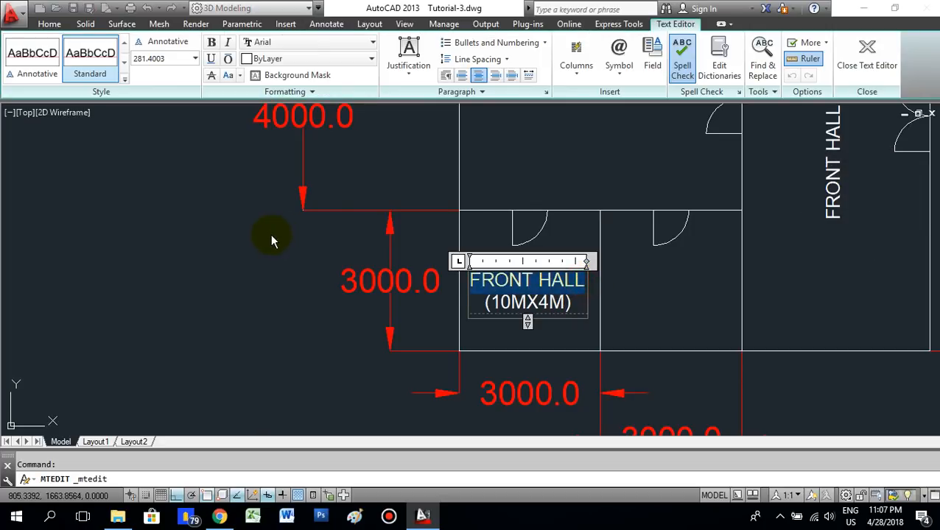
pyautogui.write('R')
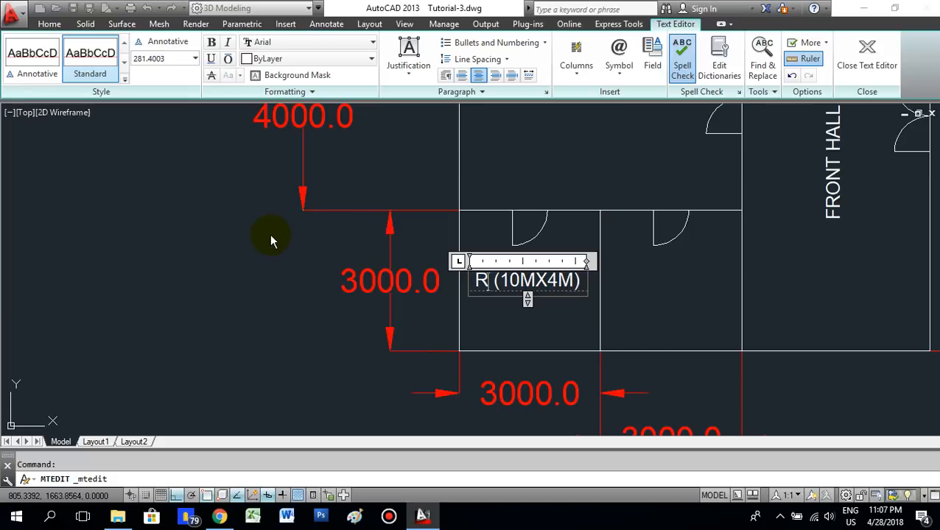
pyautogui.write('OO')
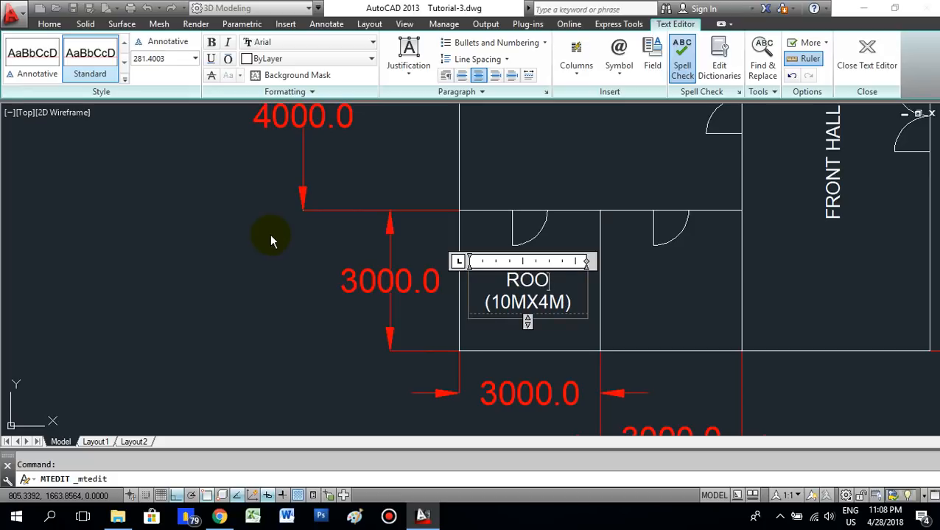
pyautogui.write('M 1')
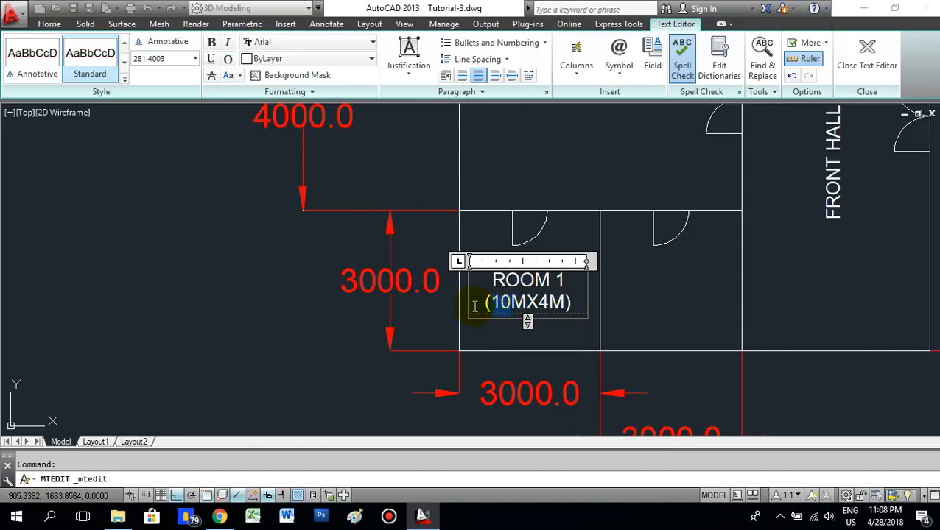
pyautogui.write('3MX3')
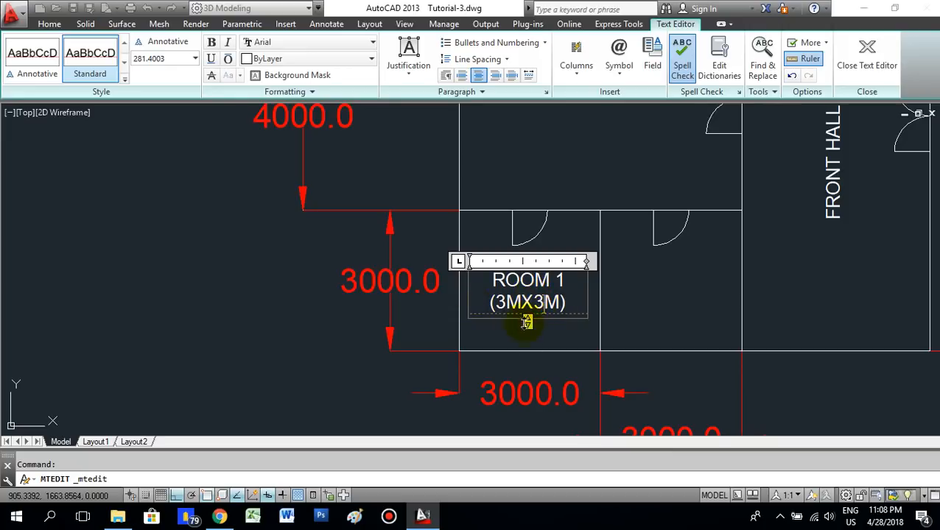
pyautogui.click(340, 315)
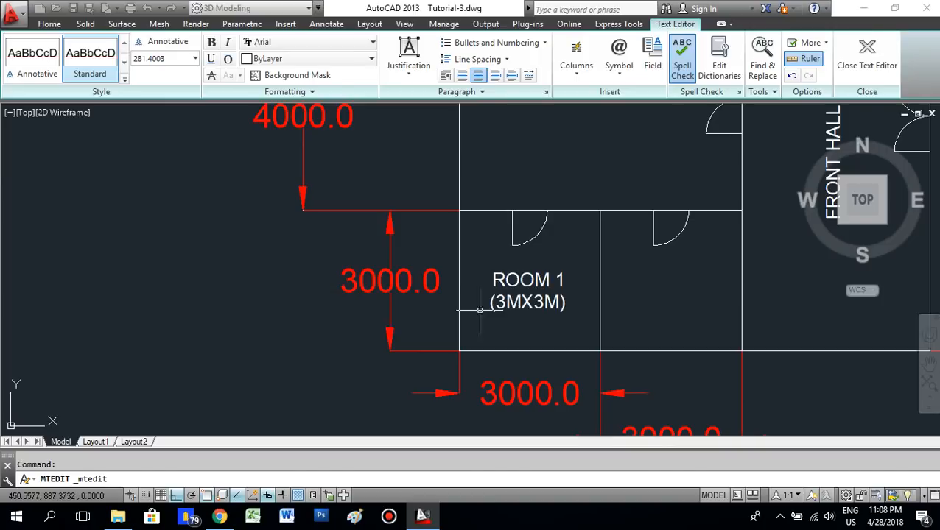
# Copy the ROOM 1 label 3000 units horizontally into the adjacent lower room, using the midpoints of the rooms' upper walls.
pyautogui.moveTo(550, 298); pyautogui.dragTo(432, 299, button='middle')
pyautogui.click(416, 291)
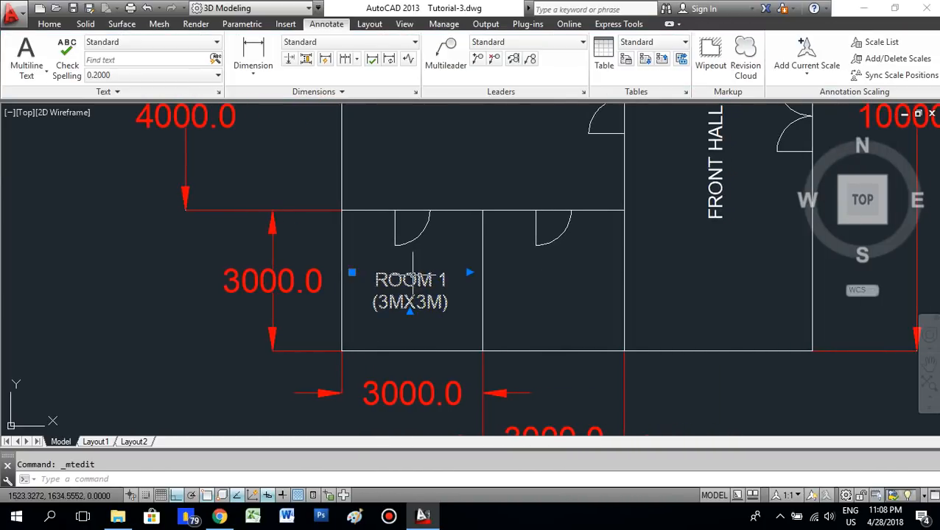
pyautogui.rightClick(412, 295)
pyautogui.click(471, 281)
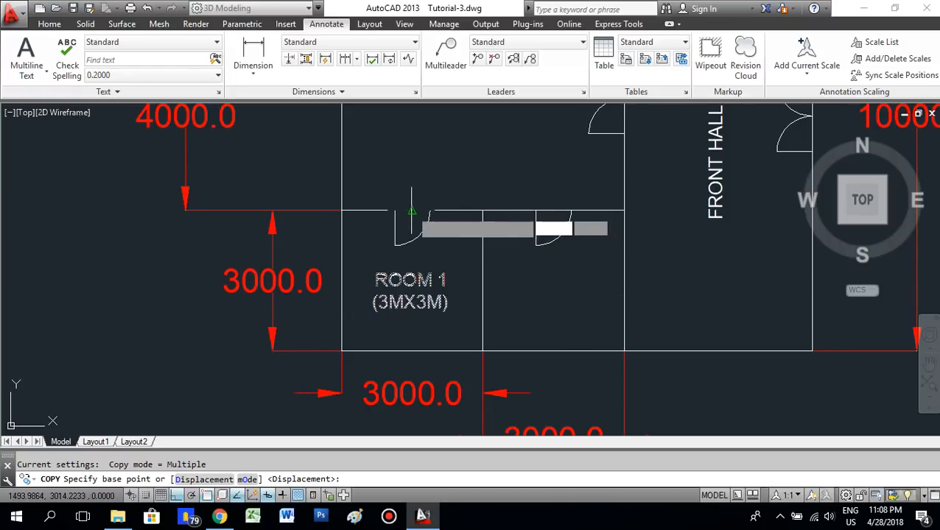
pyautogui.click(412, 212)
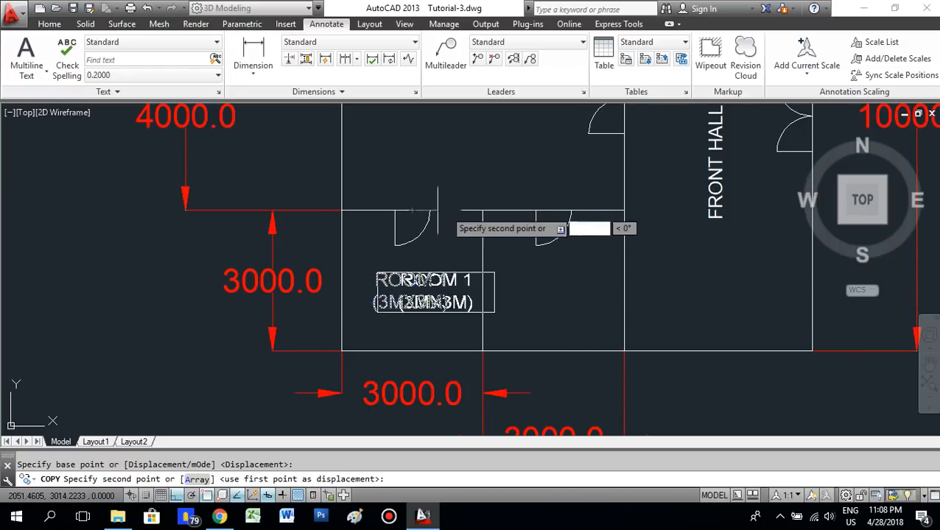
pyautogui.click(553, 212)
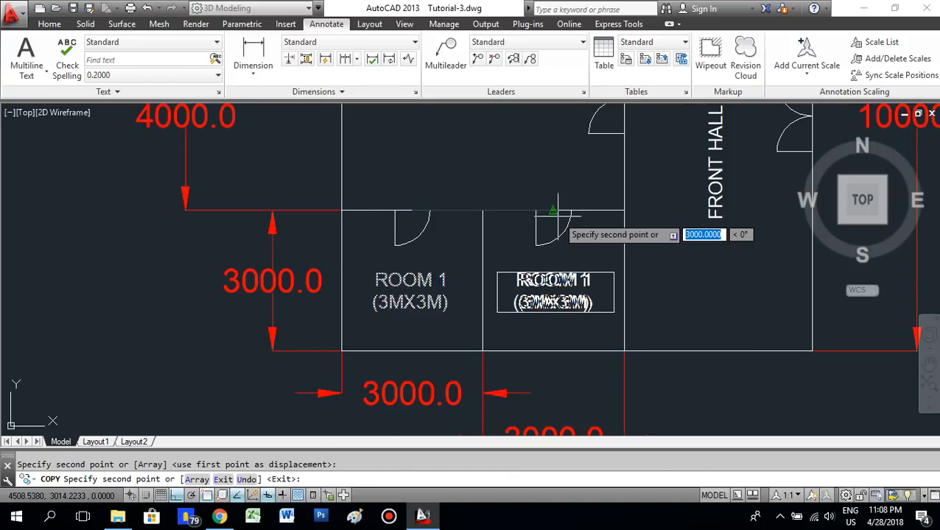
pyautogui.press('Return')
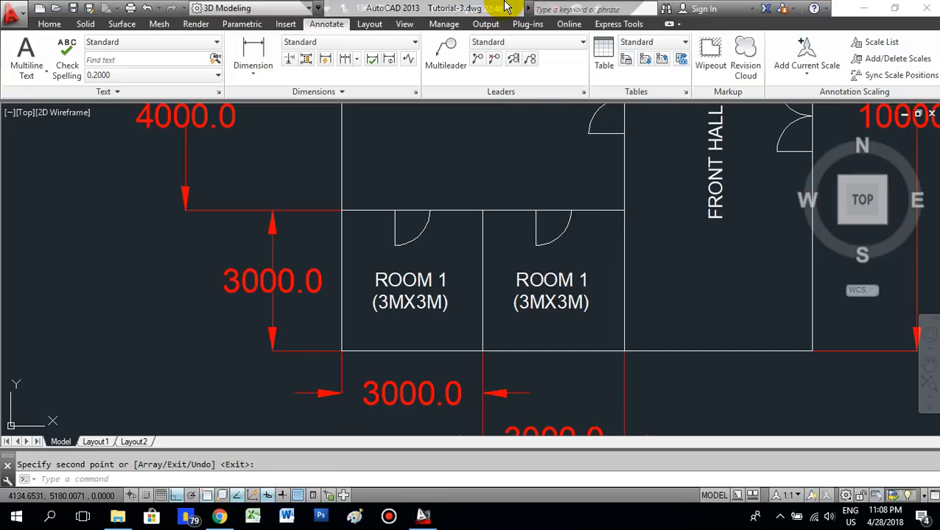
# Rename the copied label in the second lower room to ROOM 2.
pyautogui.doubleClick(553, 277)
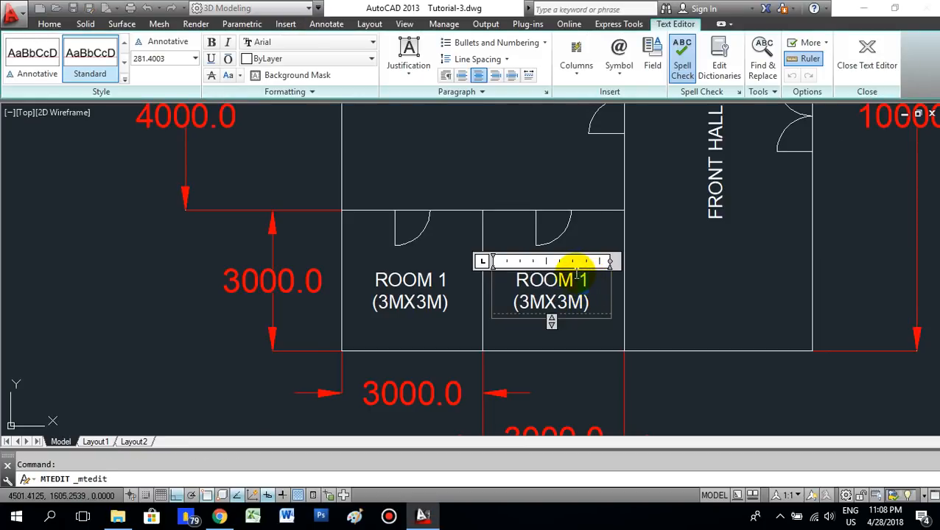
pyautogui.write('2')
pyautogui.click(547, 381)
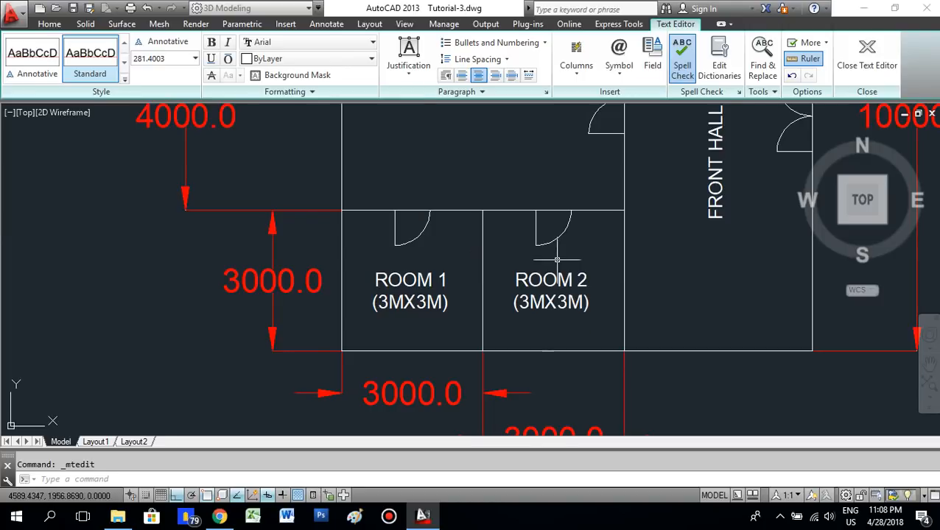
# Copy the ROOM 1 and ROOM 2 labels together straight up into the two upper 3000 x 3000 rooms.
pyautogui.moveTo(560, 310)
pyautogui.mouseDown(button='middle')
pyautogui.moveTo(480, 411)
pyautogui.moveTo(428, 408)
pyautogui.mouseUp(button='middle')
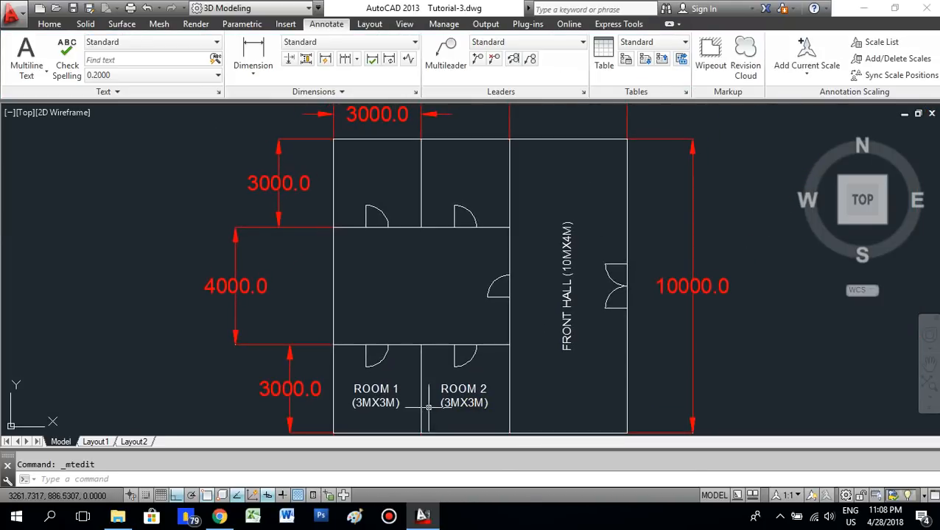
pyautogui.moveTo(387, 341); pyautogui.dragTo(393, 306, button='middle')
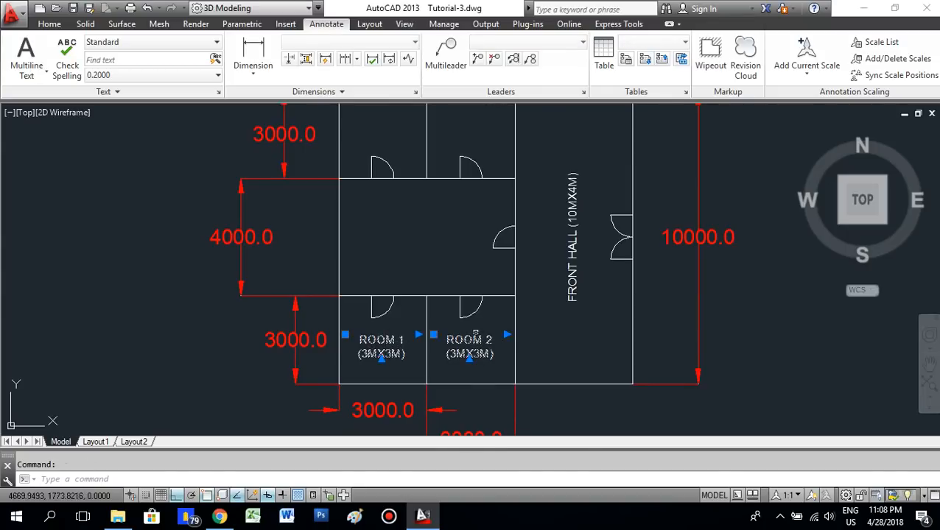
pyautogui.rightClick(438, 280)
pyautogui.click(516, 300)
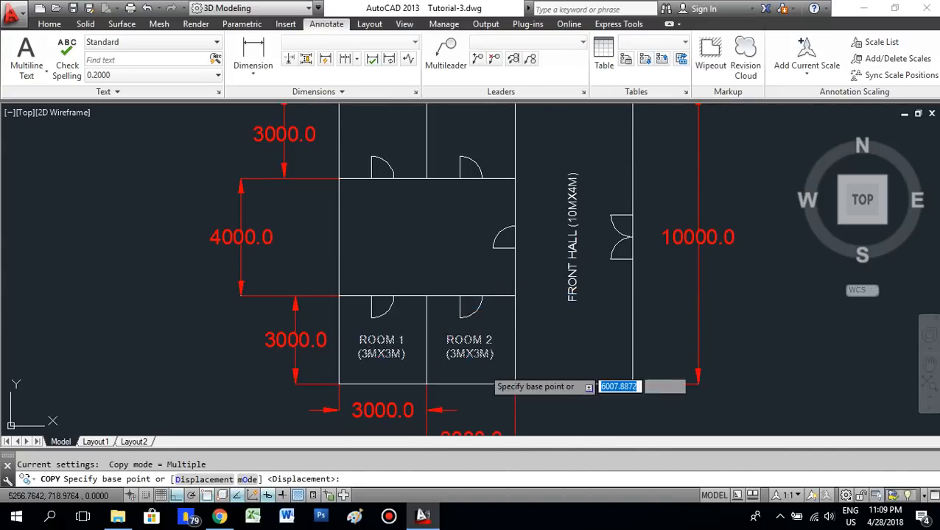
pyautogui.moveTo(420, 294); pyautogui.dragTo(426, 333, button='middle')
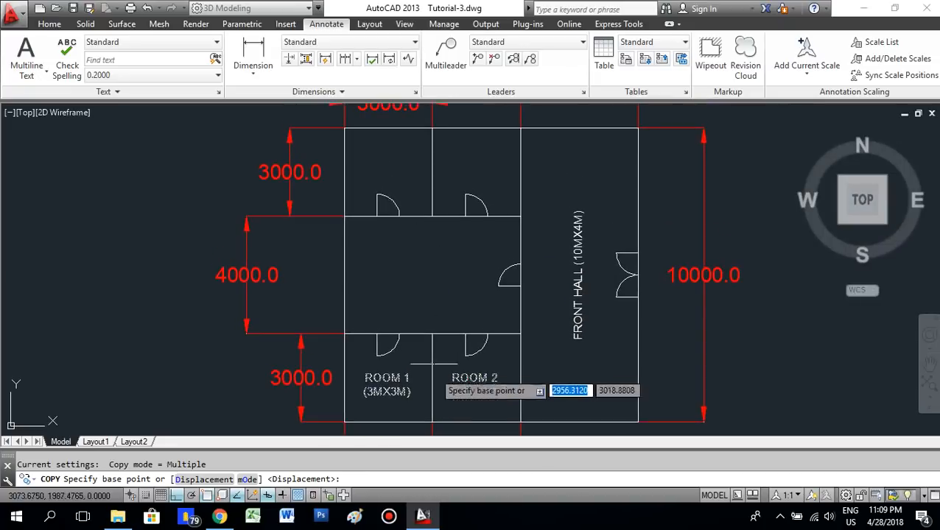
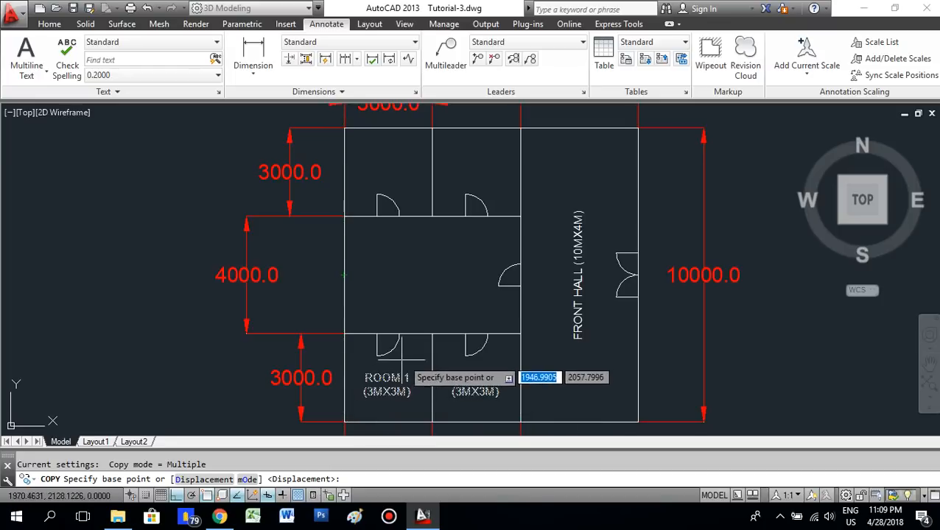
pyautogui.click(414, 398)
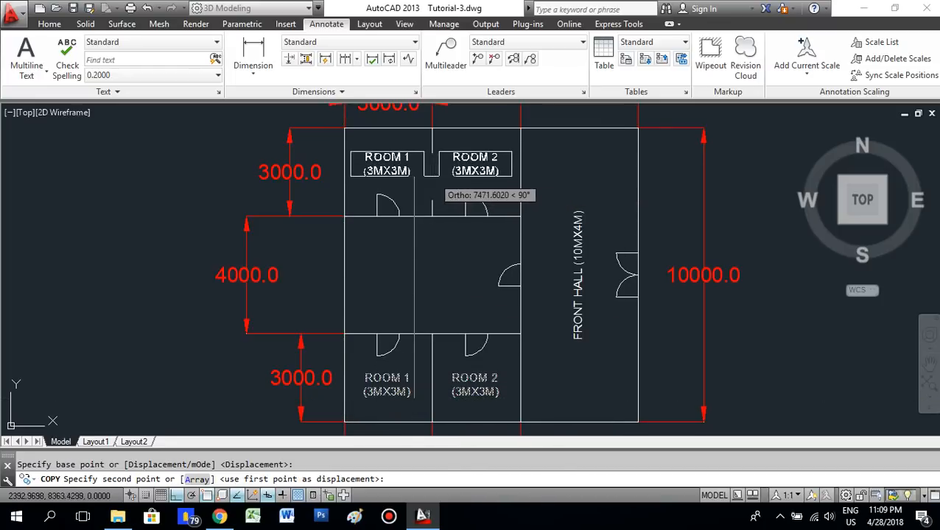
pyautogui.scroll(2, 415, 176)
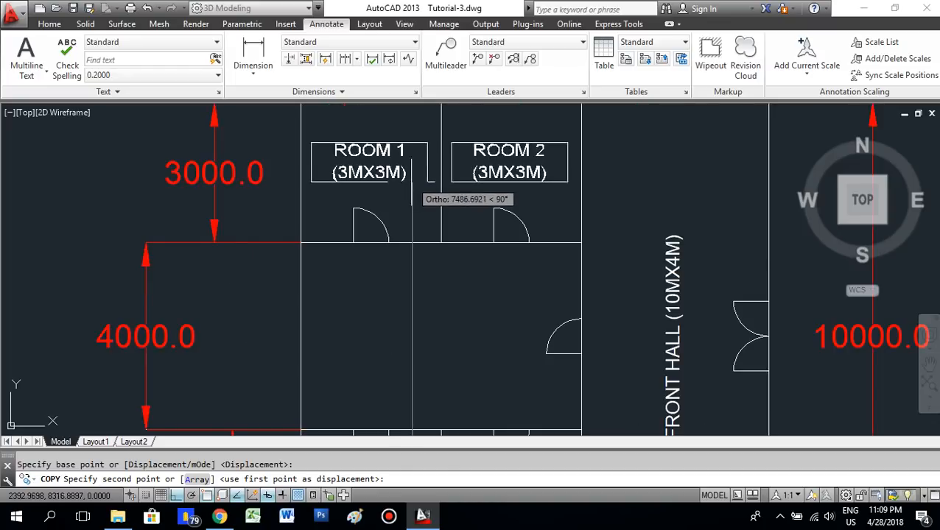
pyautogui.click(412, 175)
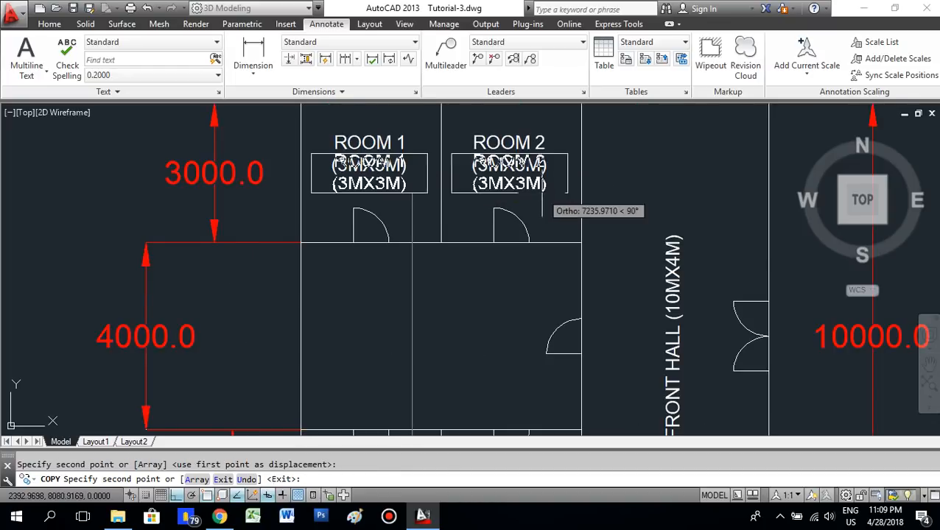
pyautogui.press('Return')
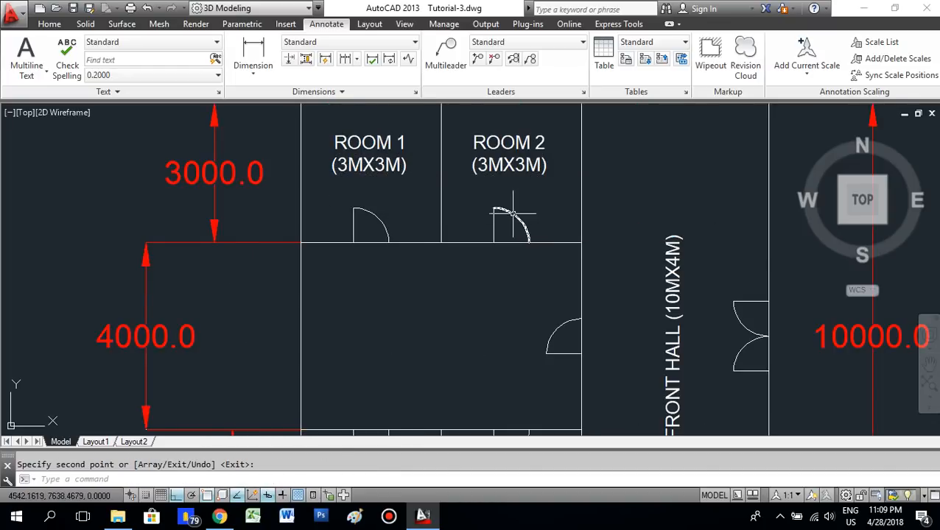
# Change the name in the upper-left room's label to BATH ROOM.
pyautogui.scroll(-2, 513, 214)
pyautogui.scroll(2, 444, 157)
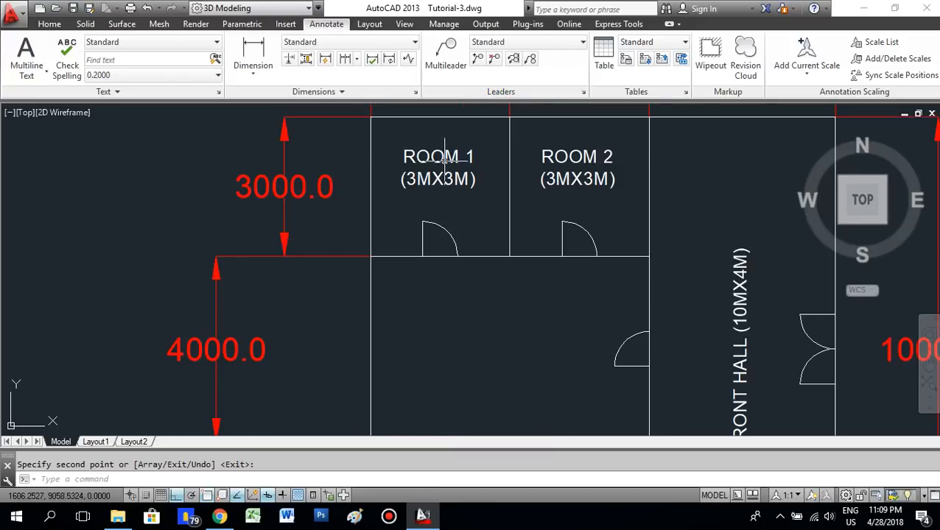
pyautogui.click(427, 155)
pyautogui.doubleClick(484, 161)
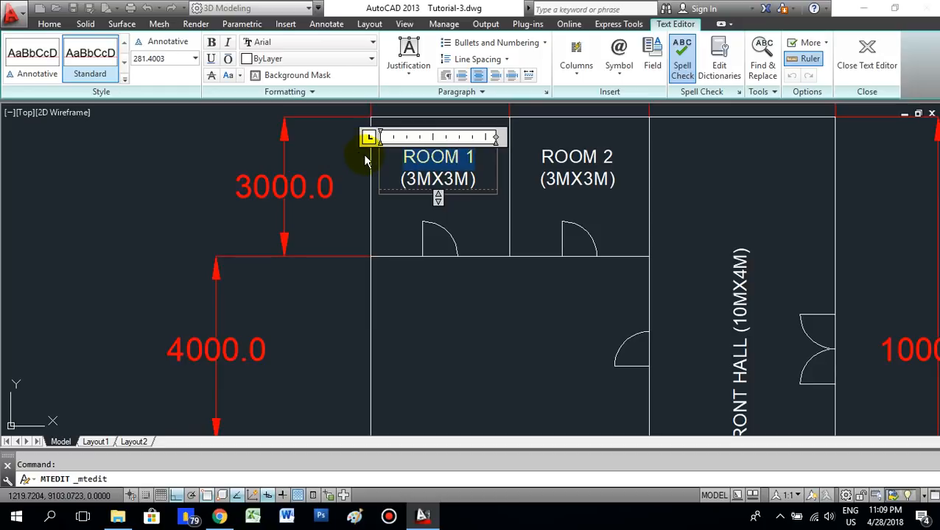
pyautogui.write('BATH')
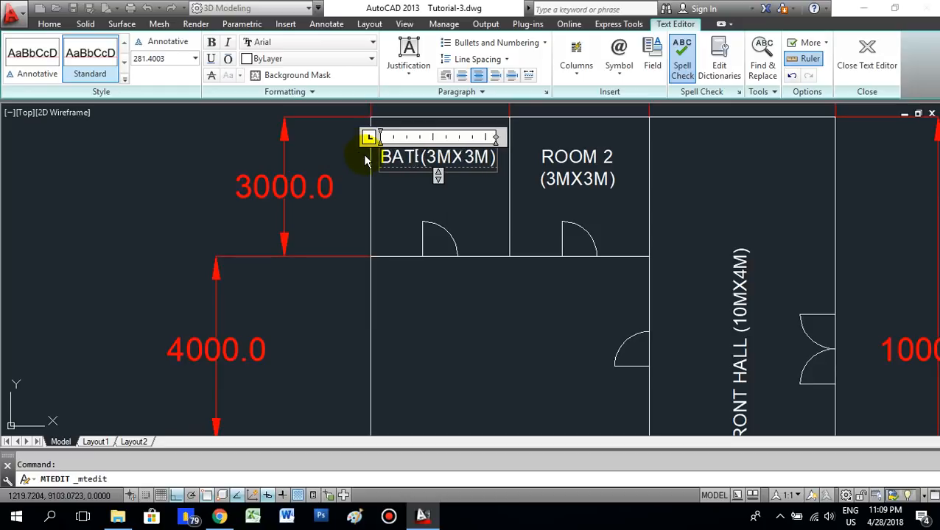
pyautogui.write(' ROOM')
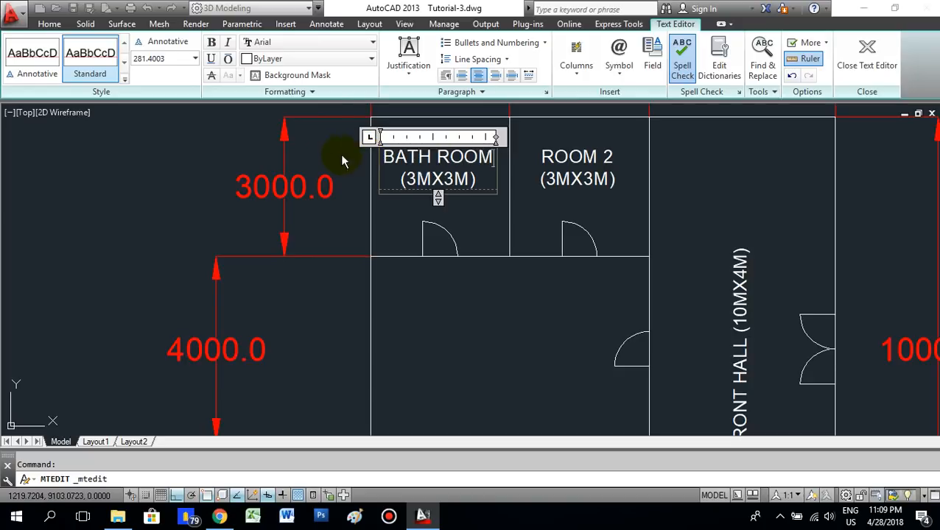
pyautogui.click(341, 161)
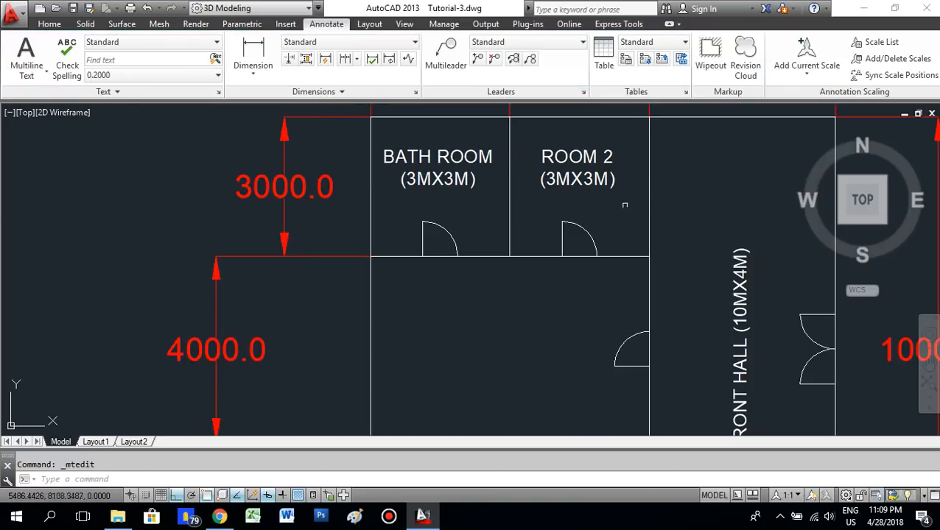
# Rename the copied ROOM 2 label in the second upper 3000 x 3000 room to KITCHEN, keeping the size on its own line.
pyautogui.click(566, 162)
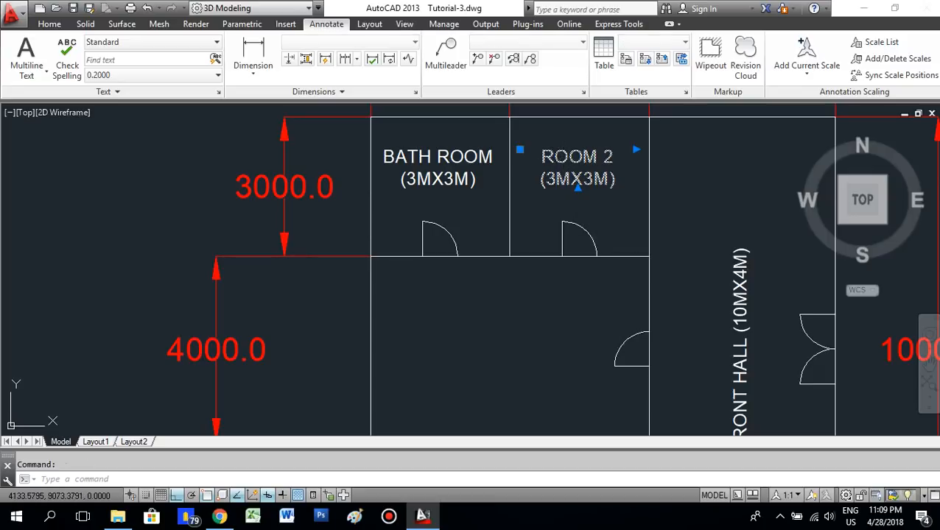
pyautogui.doubleClick(632, 158)
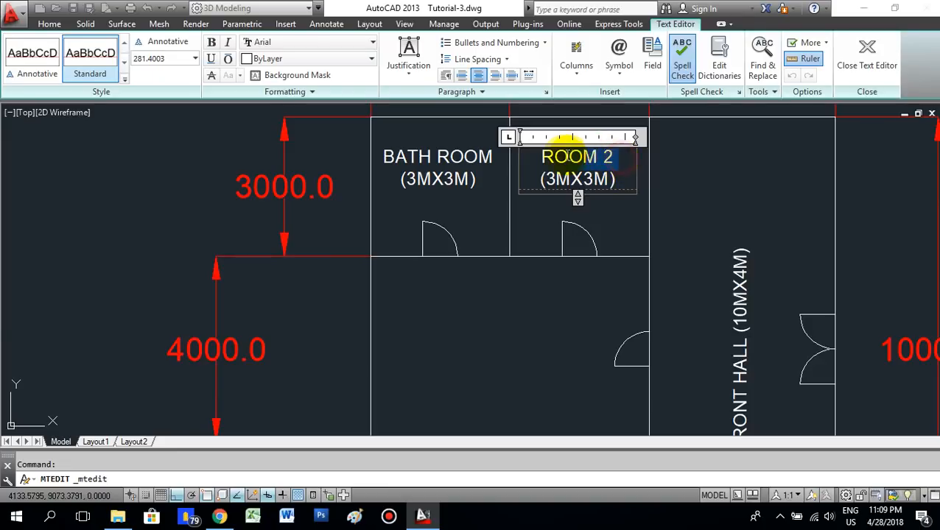
pyautogui.moveTo(541, 156); pyautogui.dragTo(631, 163)
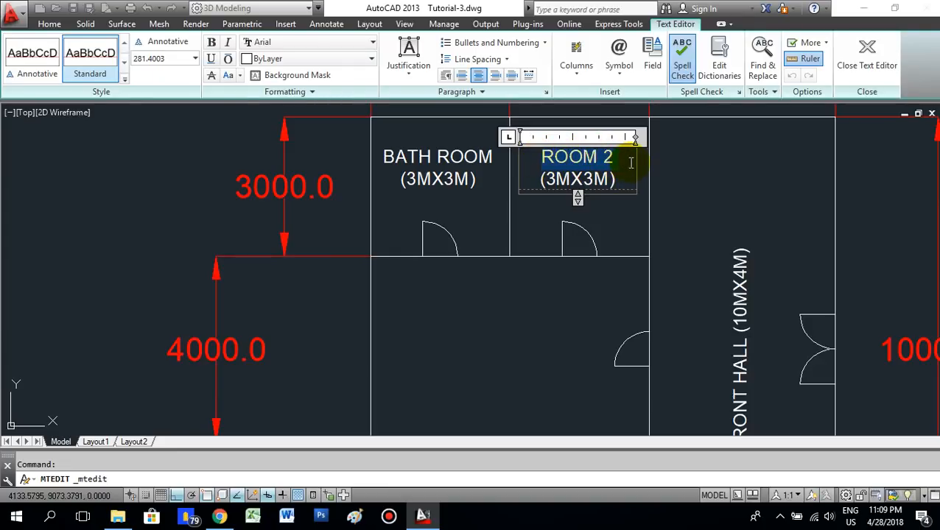
pyautogui.write('KI')
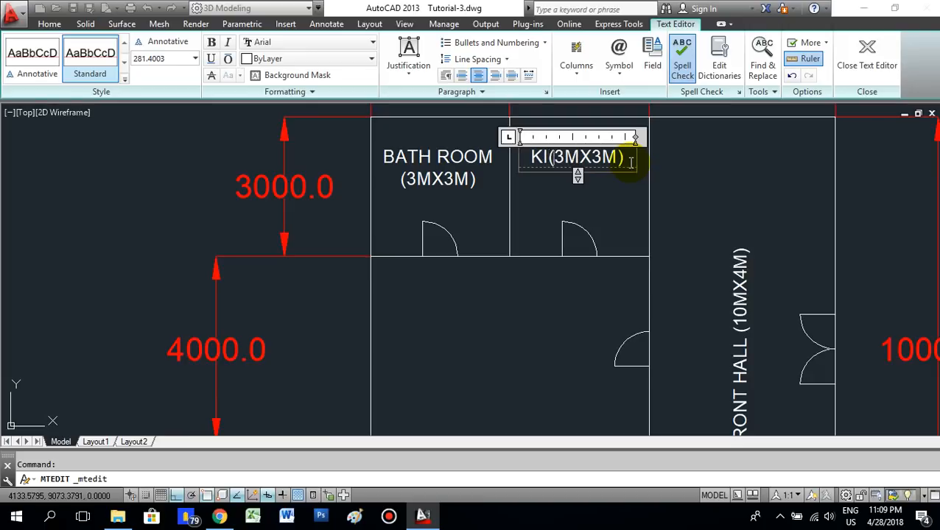
pyautogui.write('TCHE')
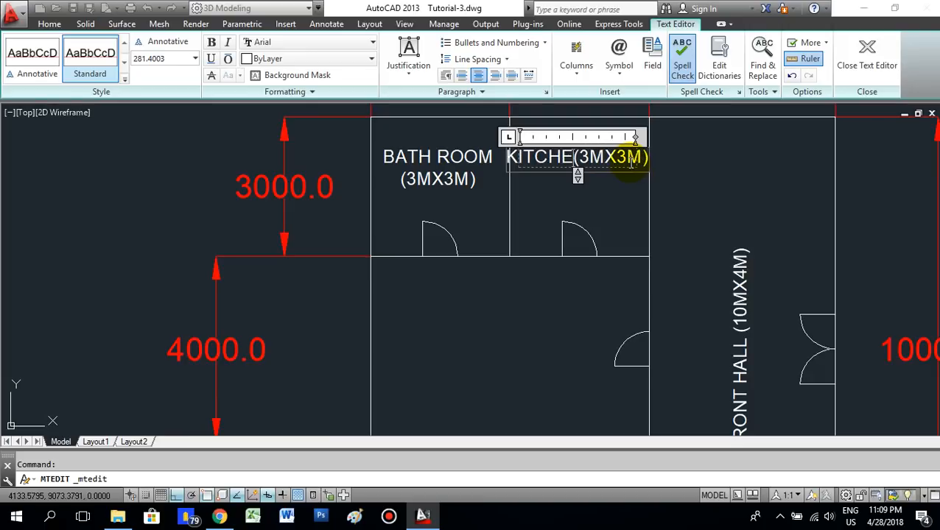
pyautogui.write('N')
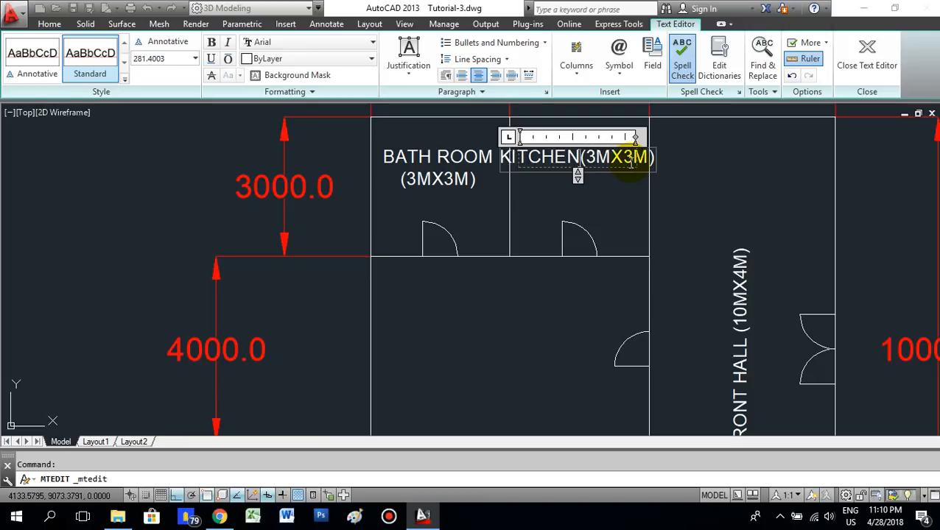
pyautogui.press('Return')
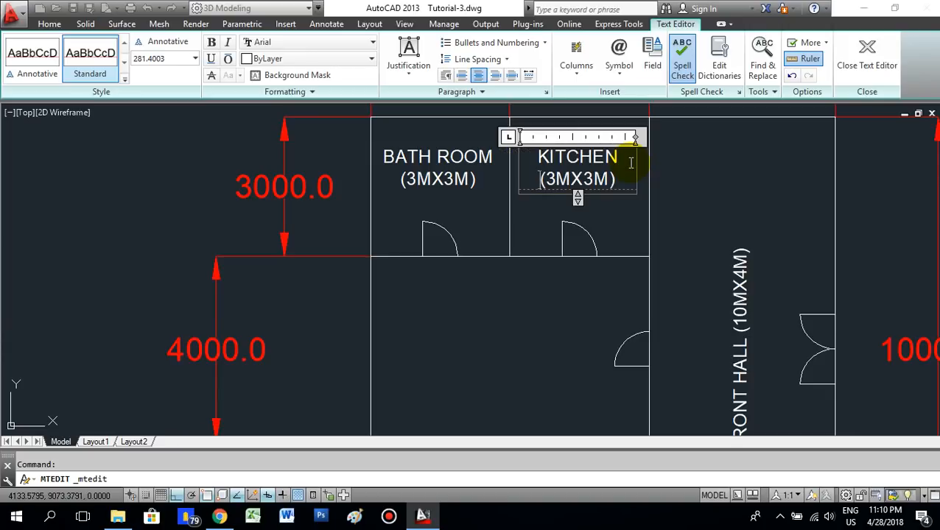
pyautogui.click(506, 346)
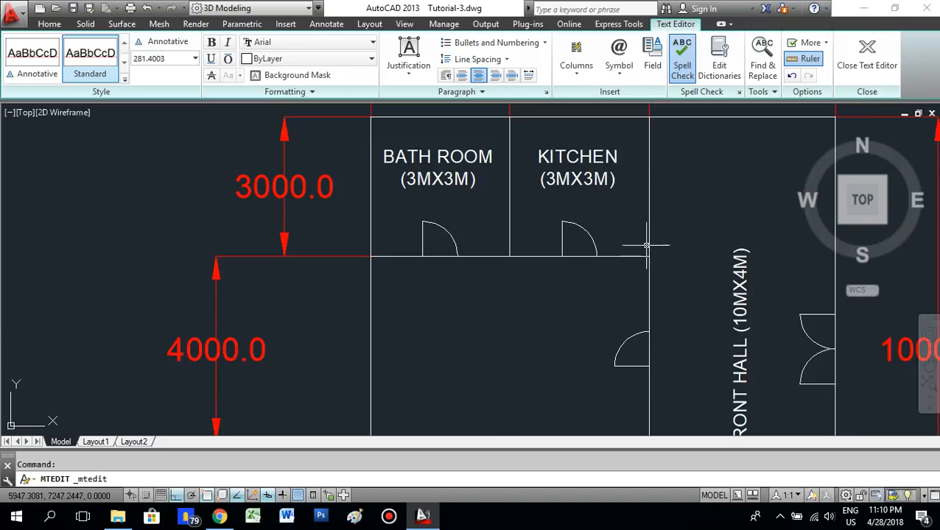
# Copy the KITCHEN label about 3900 units straight down into the unlabelled middle room.
pyautogui.scroll(-1, 468, 243)
pyautogui.scroll(-4, 590, 292)
pyautogui.scroll(4, 623, 336)
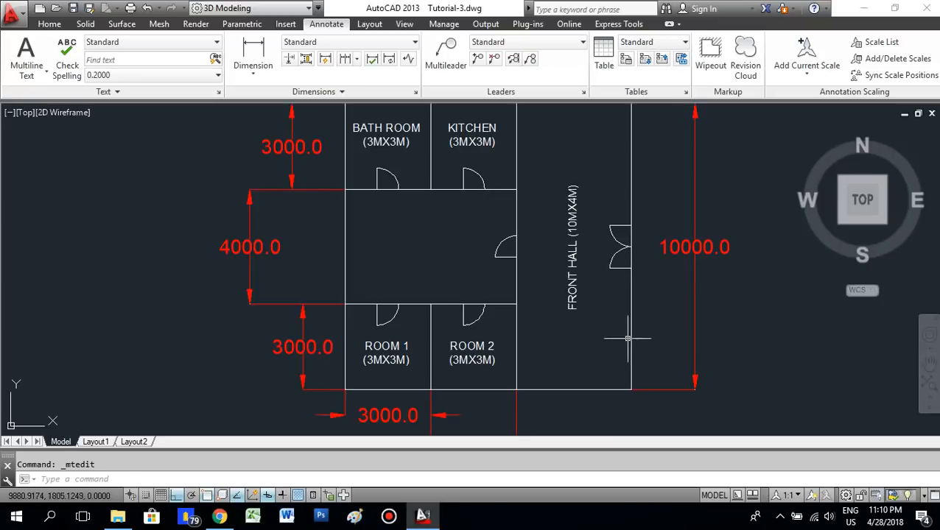
pyautogui.moveTo(380, 263); pyautogui.dragTo(388, 321, button='middle')
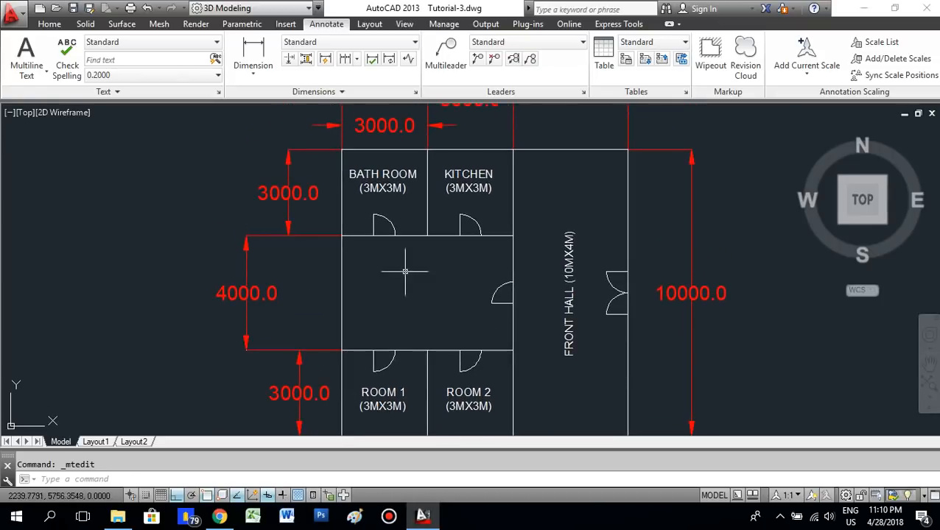
pyautogui.click(464, 177)
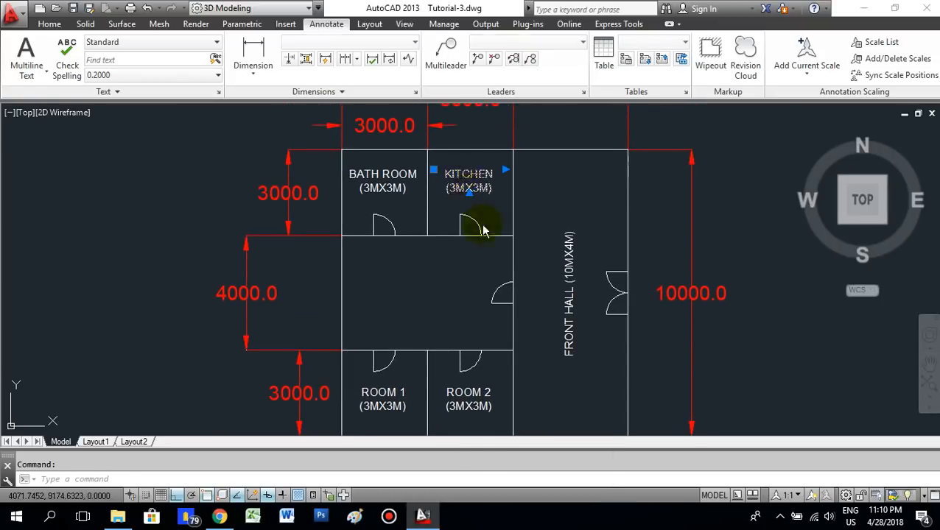
pyautogui.rightClick(460, 229)
pyautogui.click(482, 281)
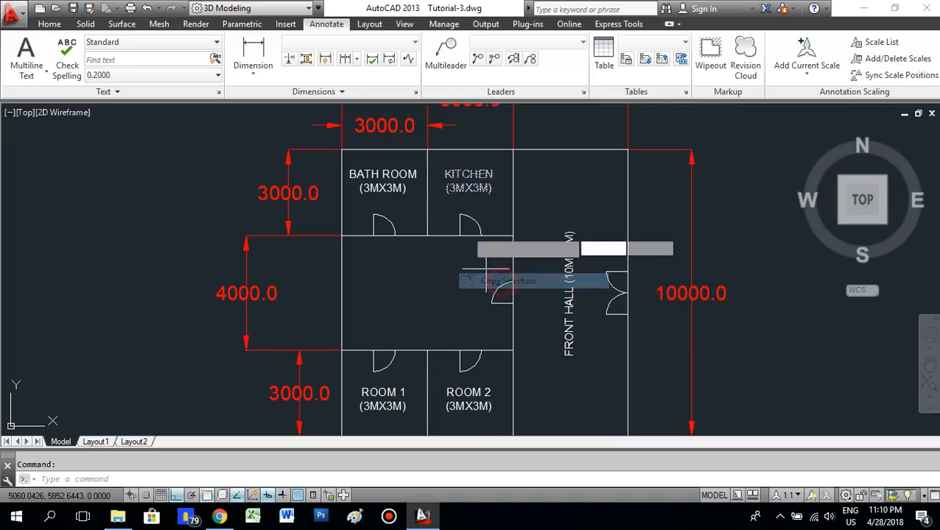
pyautogui.click(442, 171)
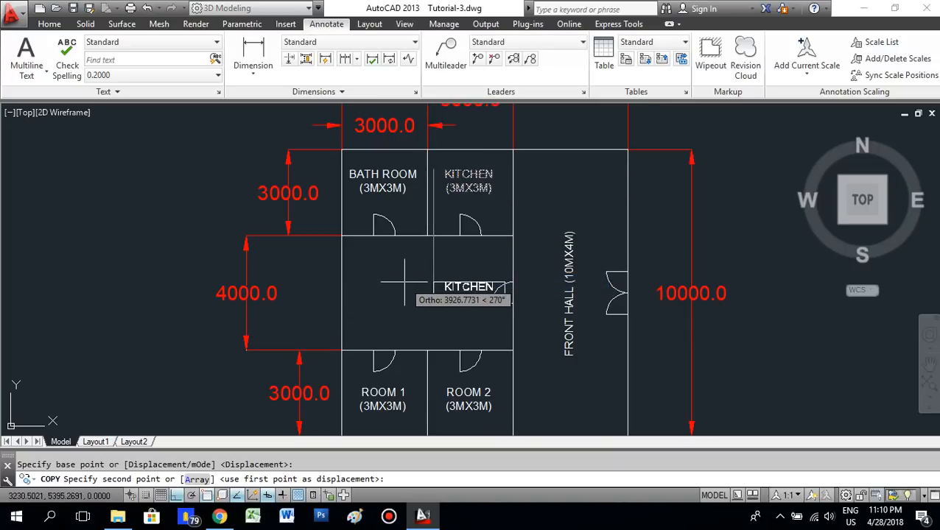
pyautogui.click(437, 281)
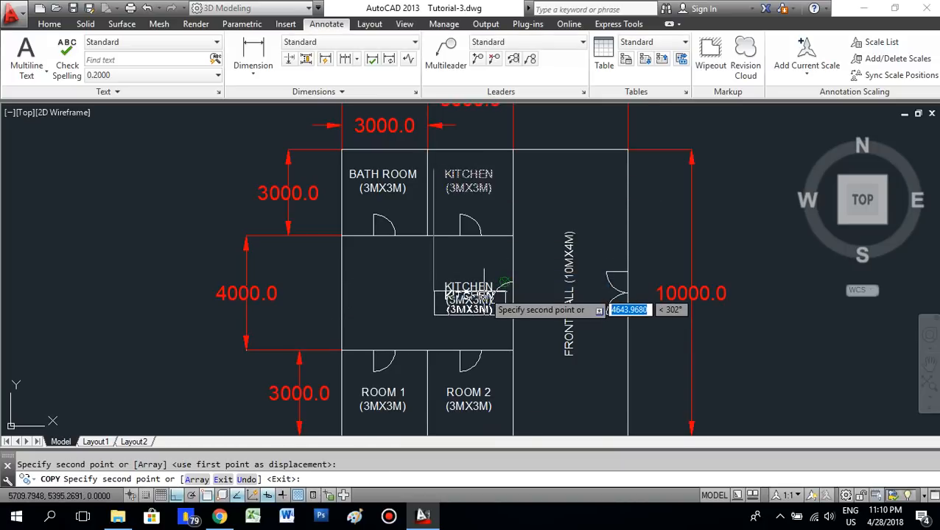
pyautogui.press('Return')
# Copy the middle room's KITCHEN label about 1500 units left to the room's centre and delete the off-centre original.
pyautogui.click(451, 291)
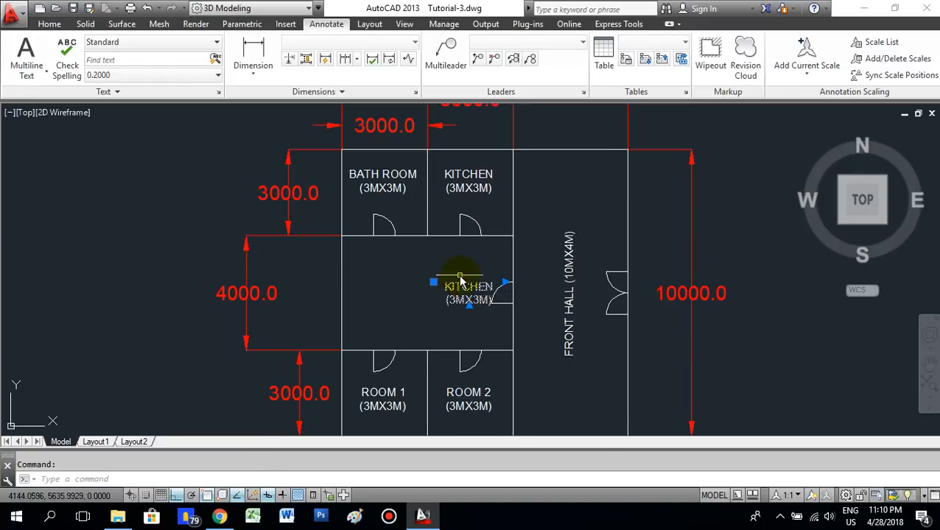
pyautogui.rightClick(460, 287)
pyautogui.click(510, 283)
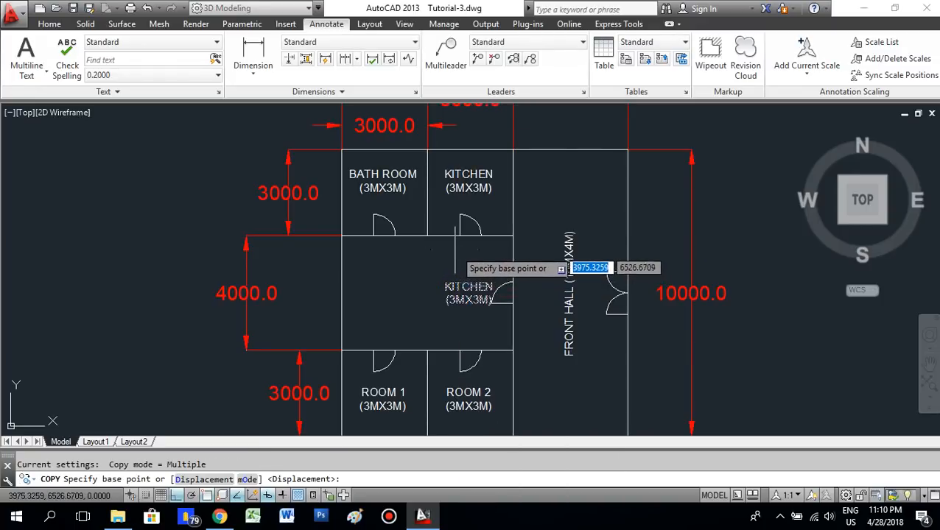
pyautogui.click(455, 259)
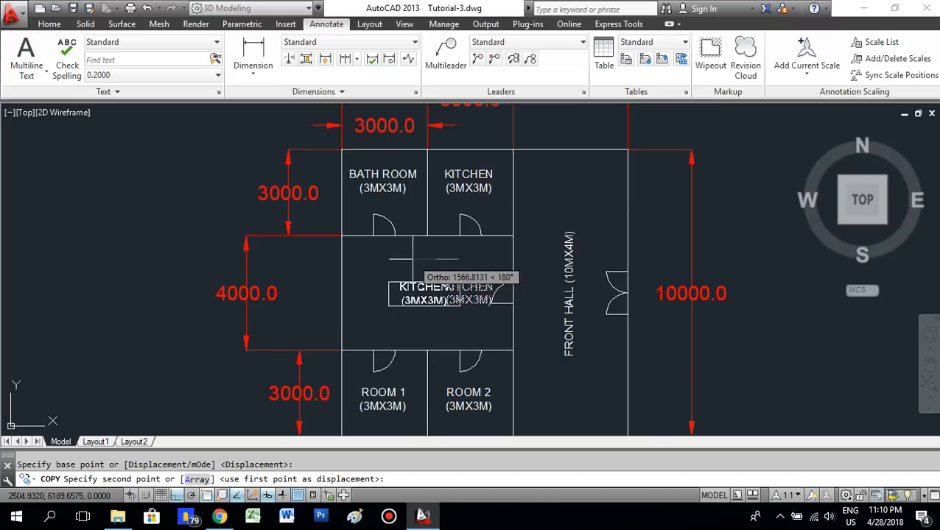
pyautogui.click(415, 259)
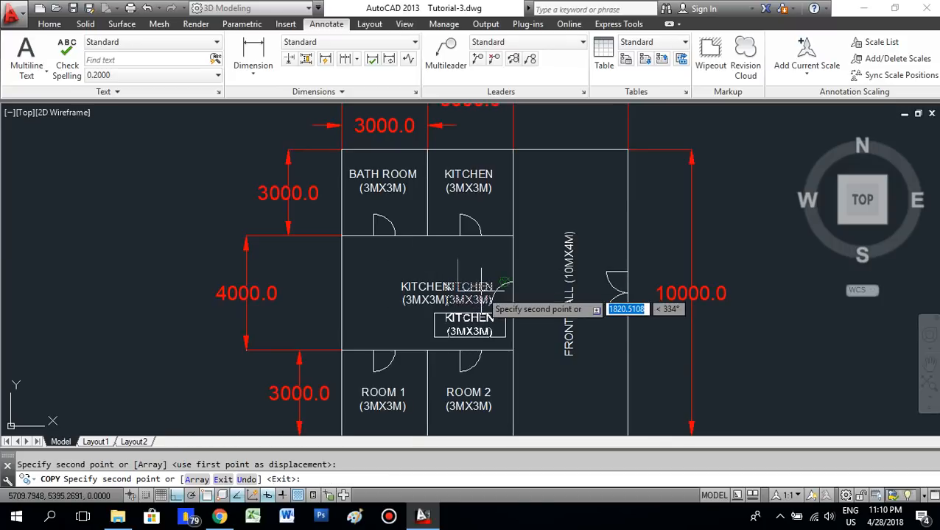
pyautogui.press('Escape')
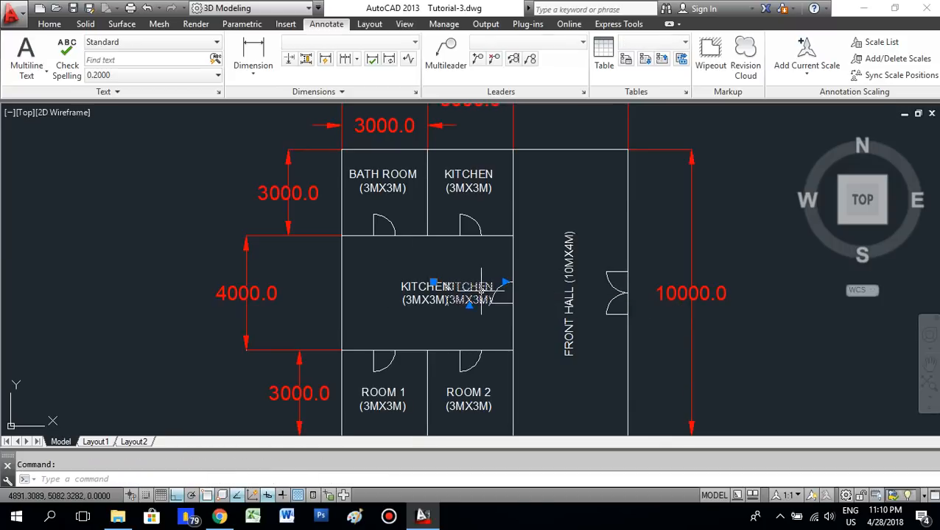
pyautogui.press('Delete')
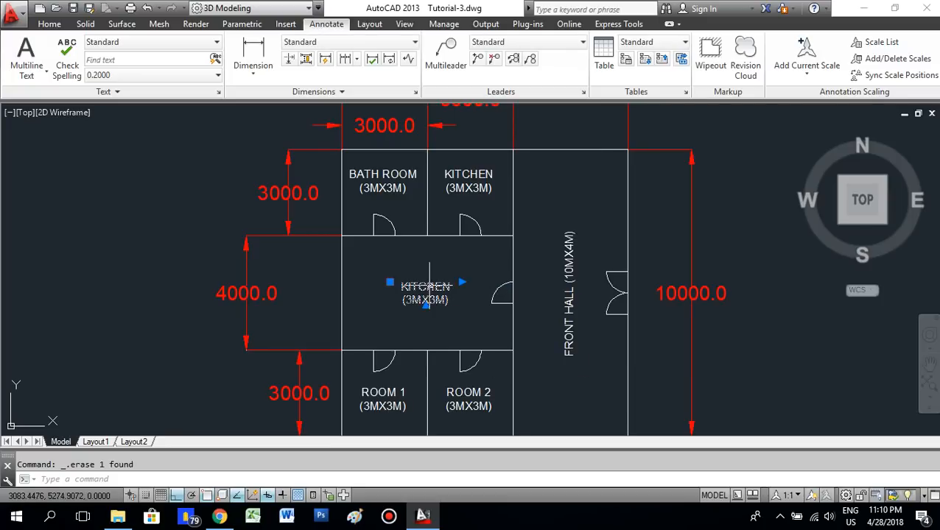
# Change the name in the middle room's label to INNER HALL.
pyautogui.doubleClick(449, 293)
pyautogui.doubleClick(449, 285)
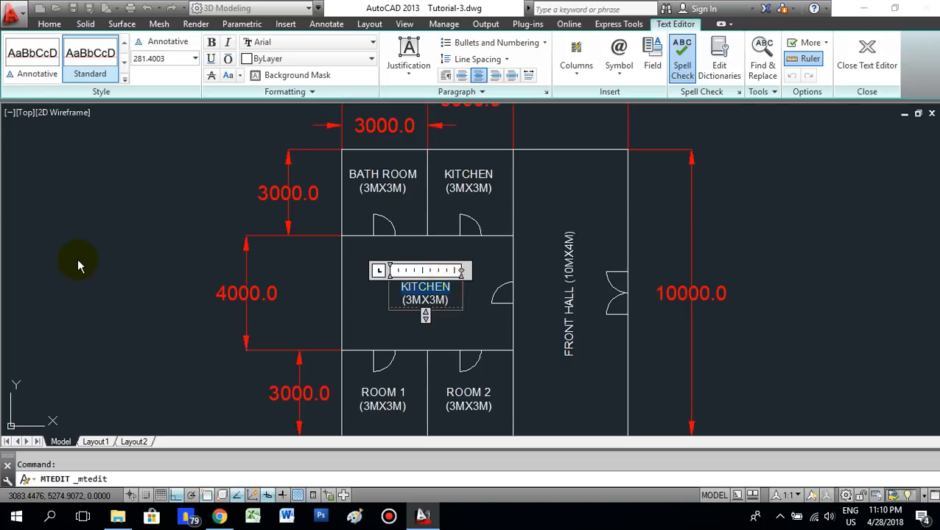
pyautogui.write('INN')
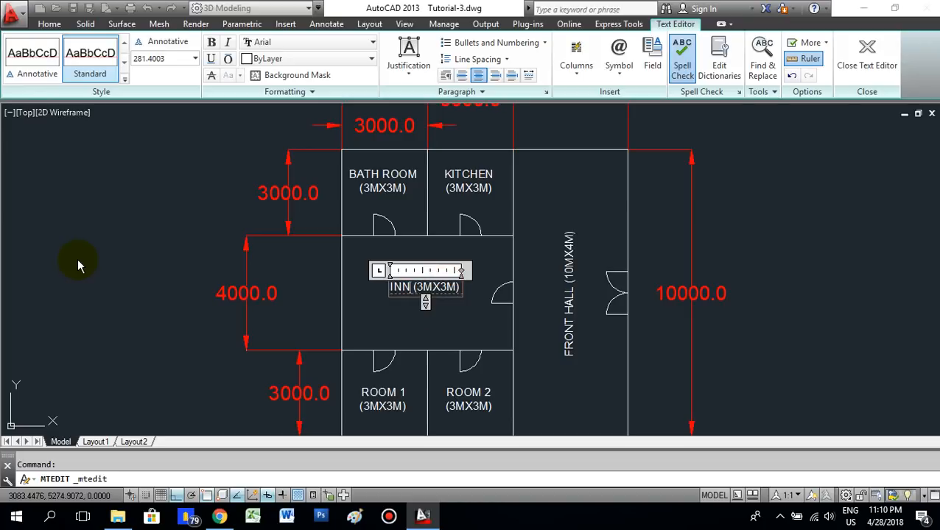
pyautogui.write('ER')
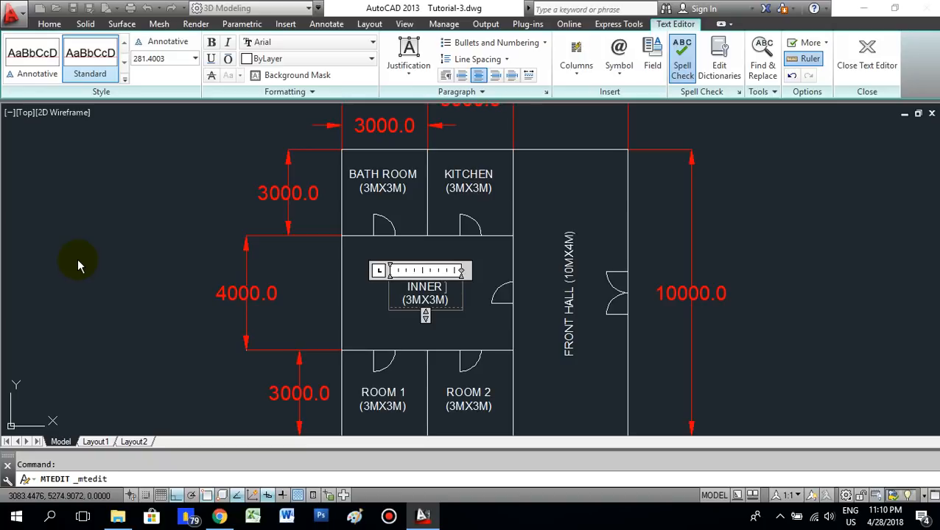
pyautogui.write('HALL')
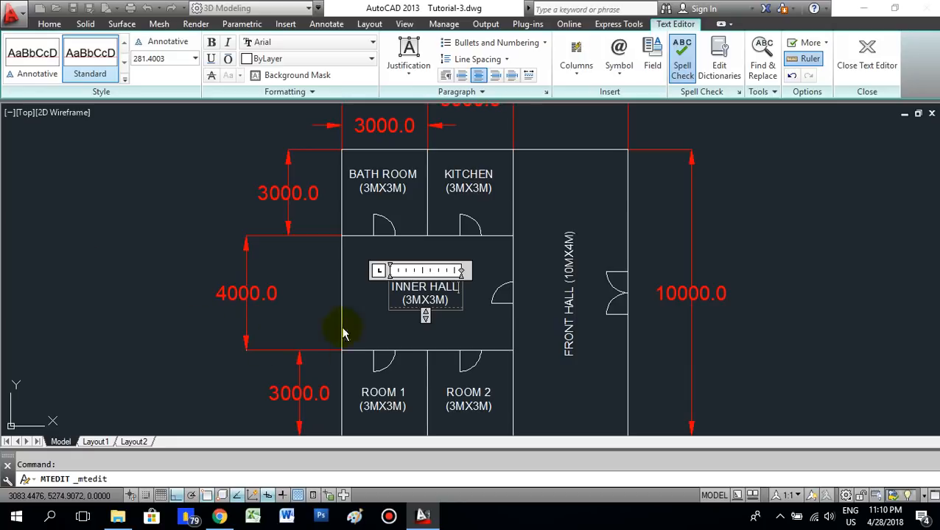
pyautogui.click(458, 212)
# Change the size line in the INNER HALL label to (6MX4M).
pyautogui.scroll(-2, 468, 168)
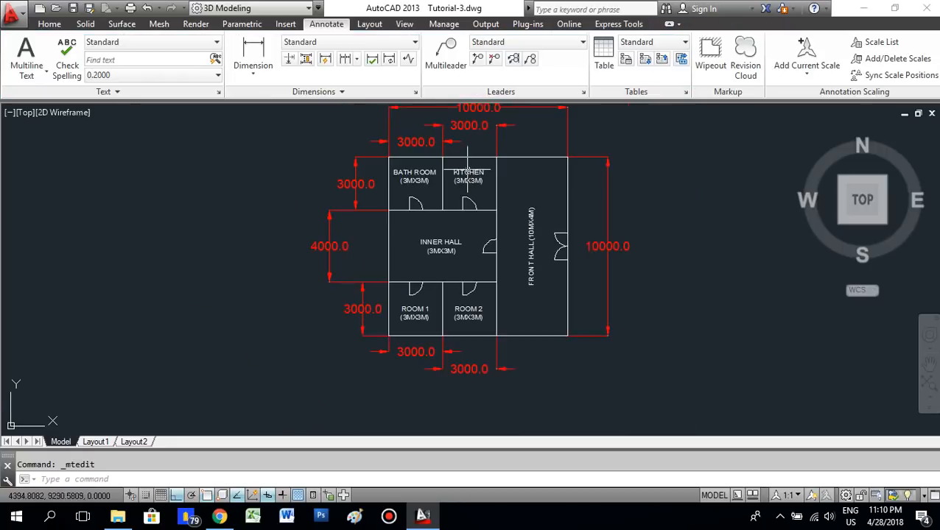
pyautogui.moveTo(436, 142); pyautogui.dragTo(412, 182, button='middle')
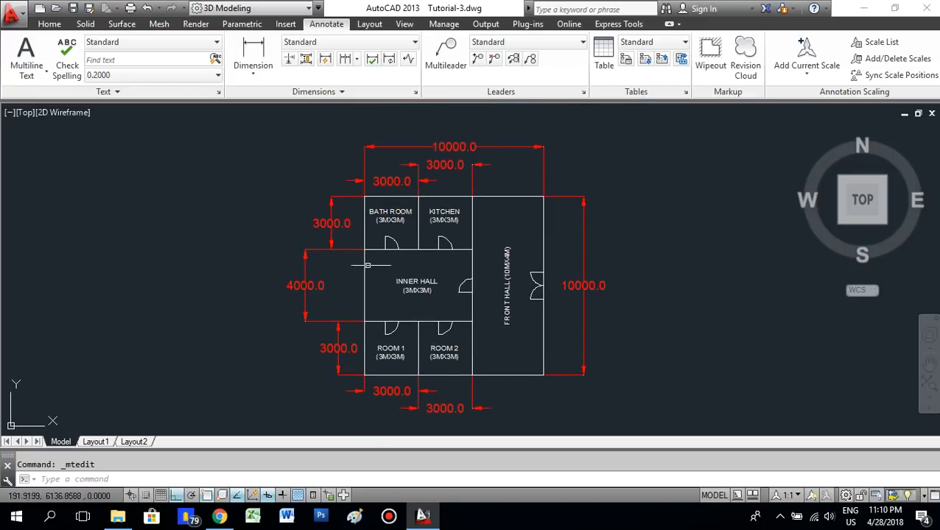
pyautogui.scroll(4, 413, 288)
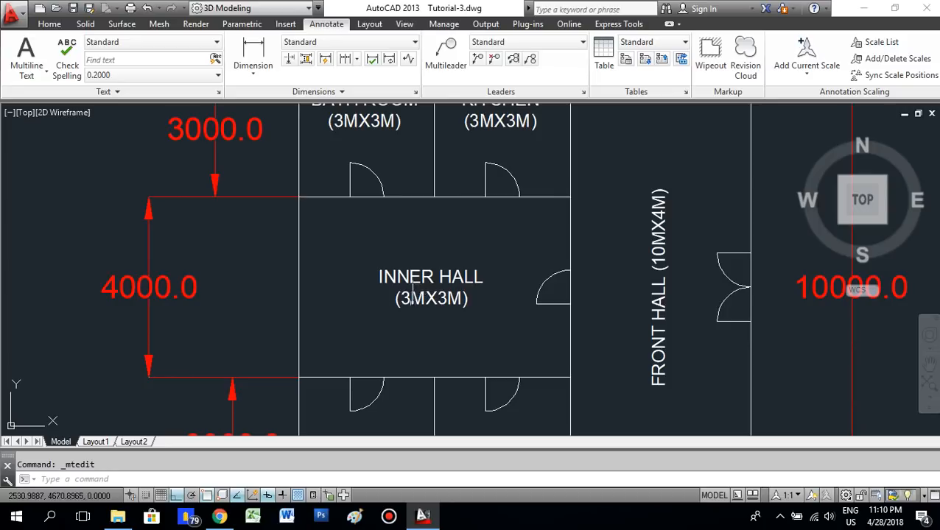
pyautogui.click(413, 297)
pyautogui.doubleClick(411, 298)
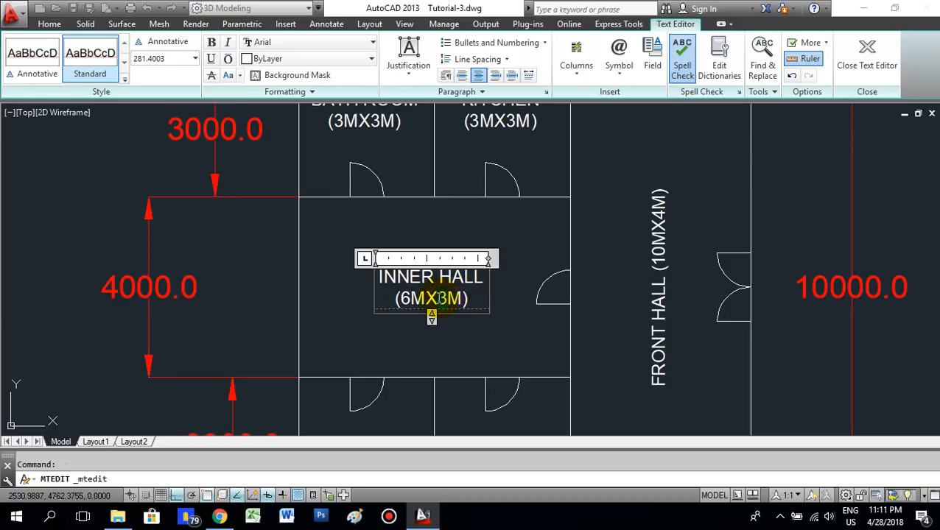
pyautogui.click(289, 268)
pyautogui.scroll(-2, 322, 274)
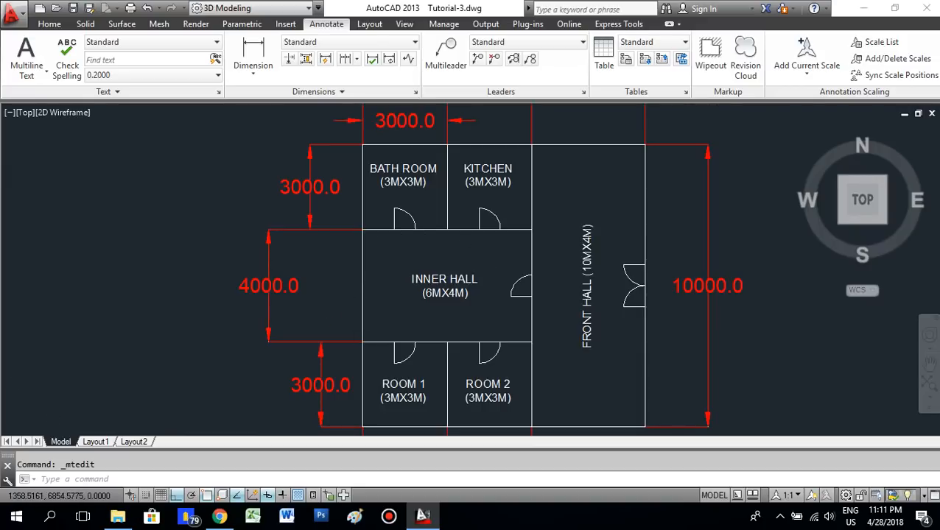
# Add a linear dimension to the front hall's lower wall, placed below it in line with the ROOM 1 width dimension.
pyautogui.scroll(-1, 355, 307)
pyautogui.scroll(-1, 324, 287)
pyautogui.scroll(1, 328, 243)
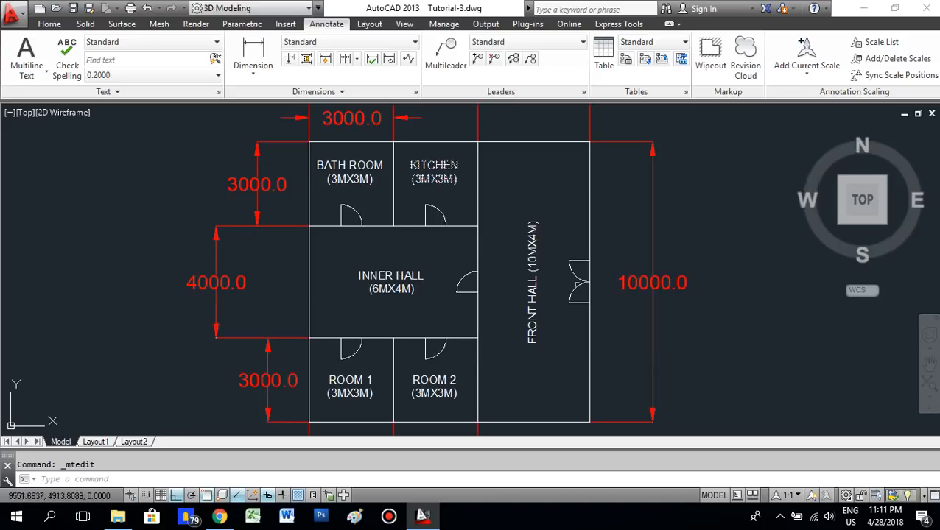
pyautogui.scroll(-1, 579, 287)
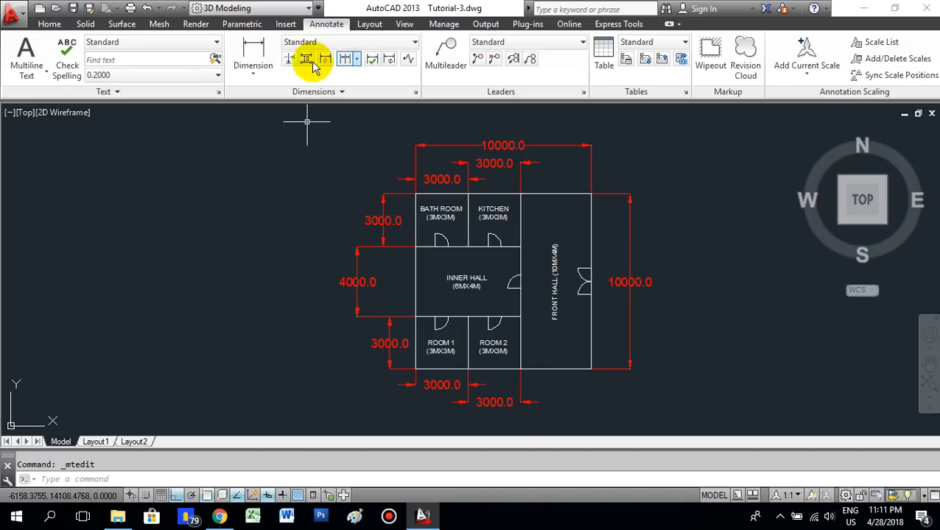
pyautogui.click(253, 54)
pyautogui.scroll(4, 533, 404)
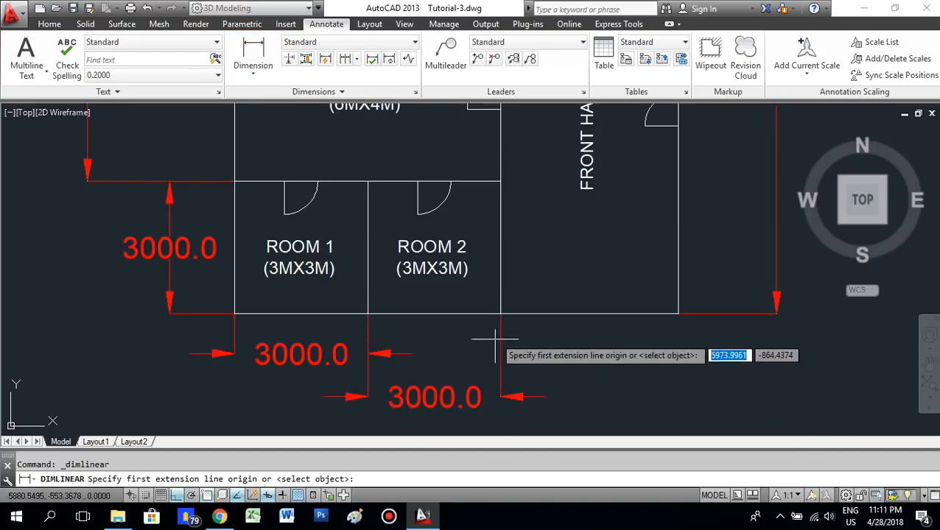
pyautogui.click(520, 368)
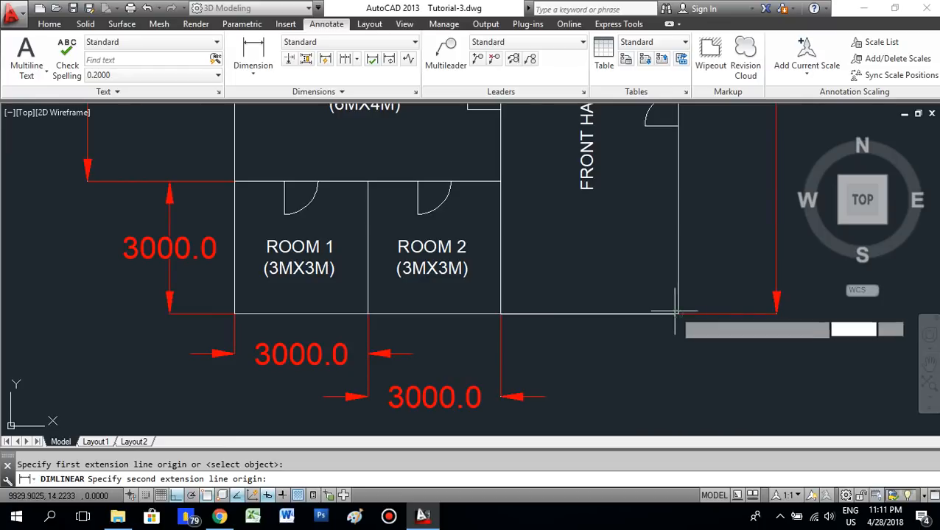
pyautogui.click(675, 318)
pyautogui.scroll(-2, 663, 353)
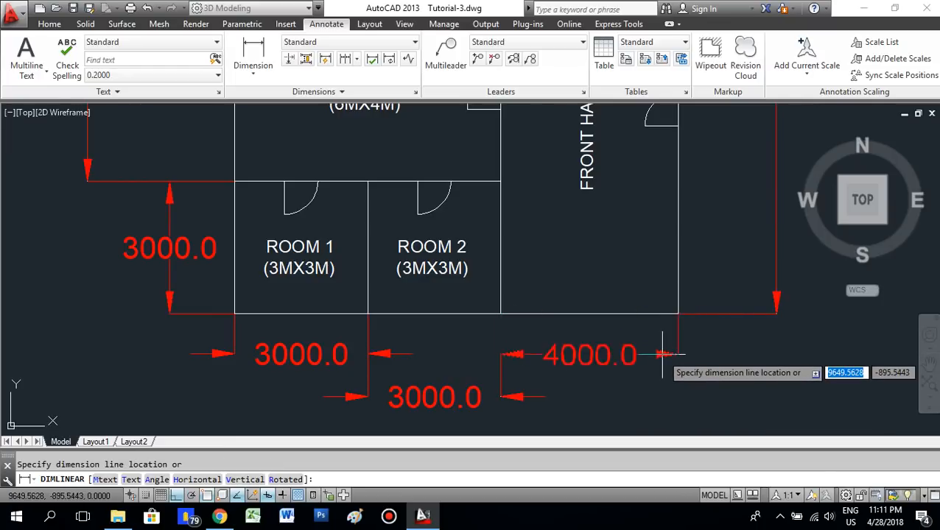
pyautogui.click(640, 350)
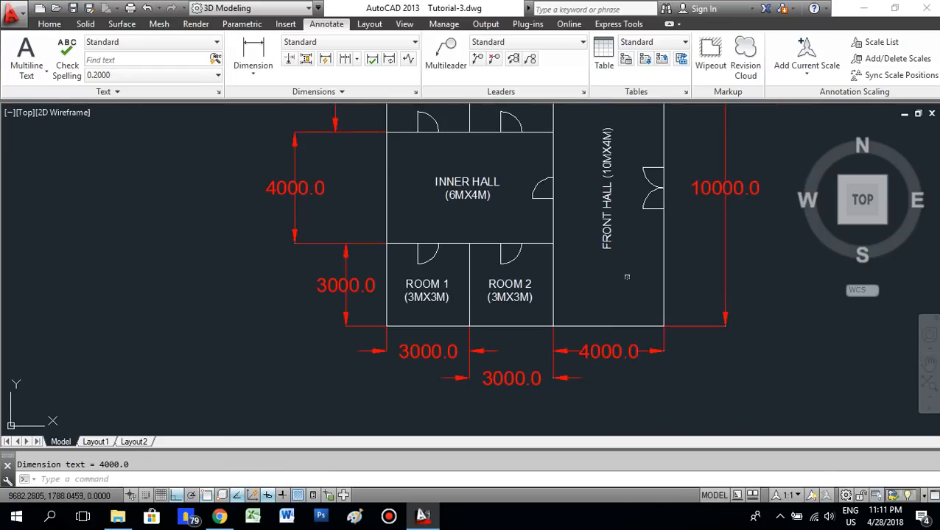
# Examine the whole floor plan, checking the room labels, doors and surrounding wall dimensions.
pyautogui.scroll(-3, 623, 325)
pyautogui.moveTo(603, 301); pyautogui.dragTo(594, 280, button='middle')
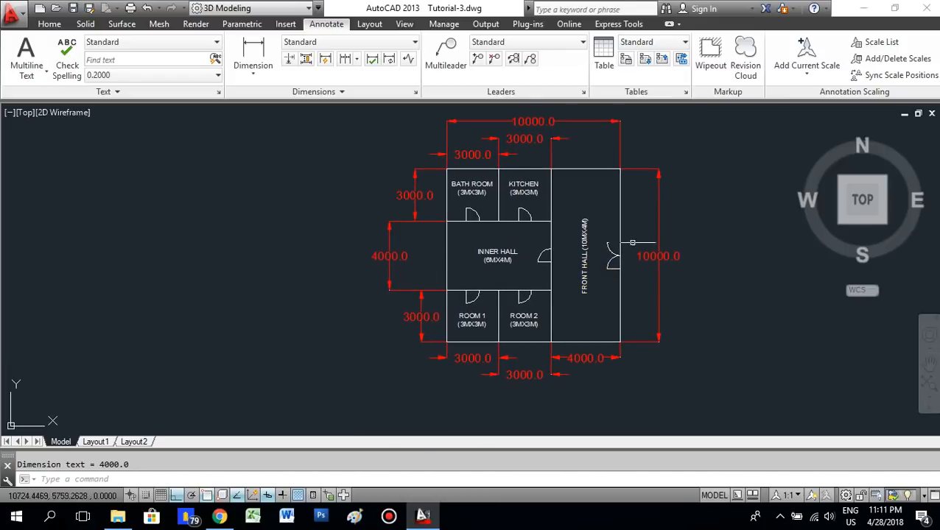
pyautogui.scroll(2, 499, 268)
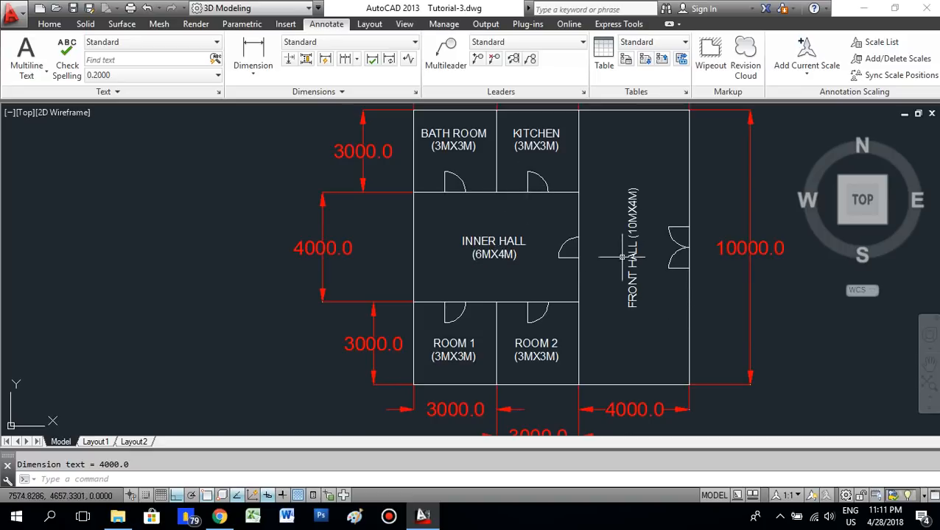
pyautogui.scroll(-2, 620, 266)
pyautogui.moveTo(619, 271); pyautogui.dragTo(612, 293, button='middle')
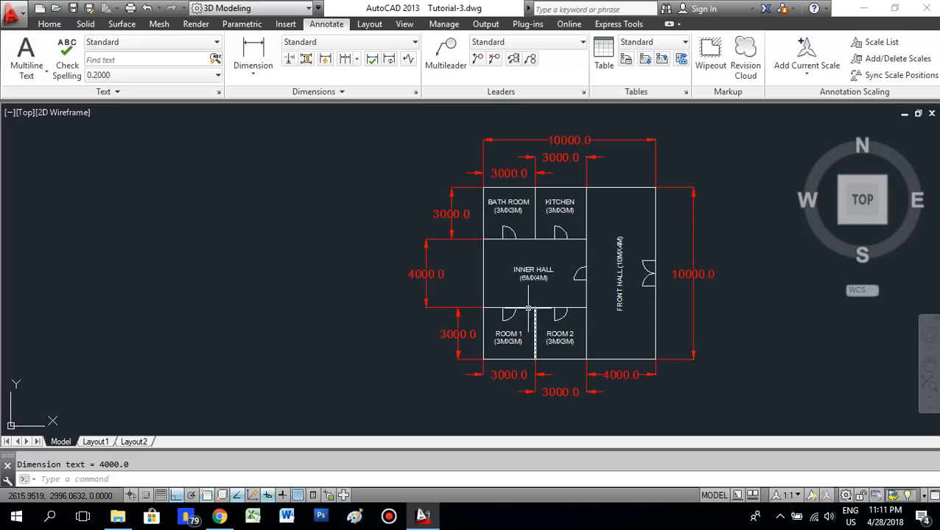
pyautogui.scroll(2, 473, 283)
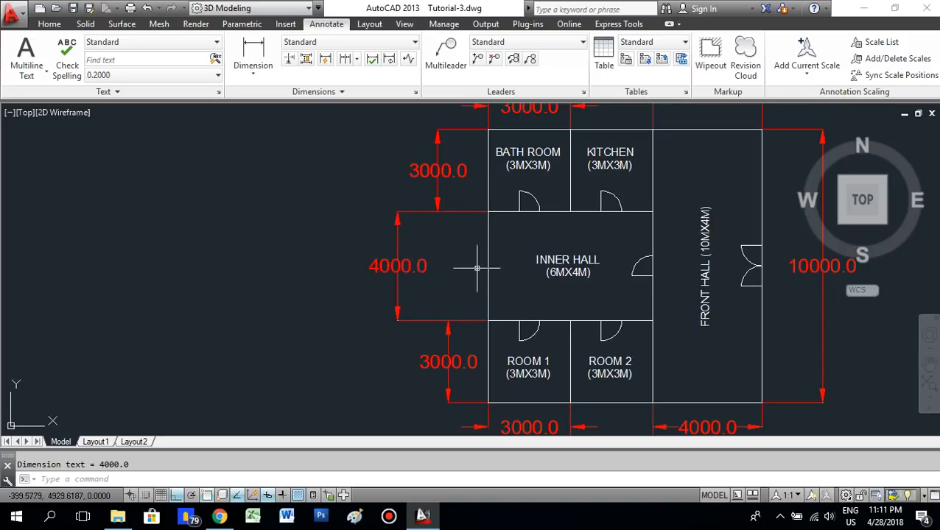
pyautogui.scroll(-2, 511, 252)
pyautogui.scroll(2, 497, 262)
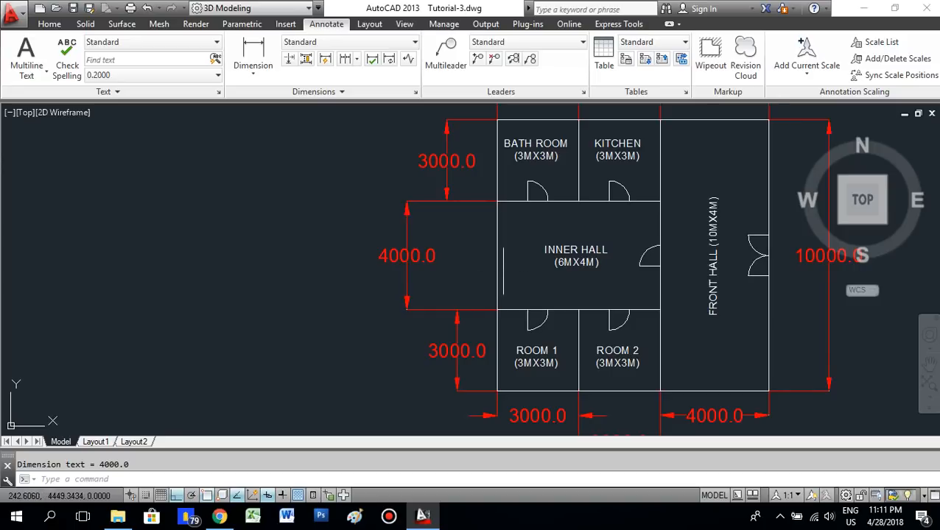
pyautogui.scroll(-2, 503, 271)
pyautogui.scroll(2, 496, 261)
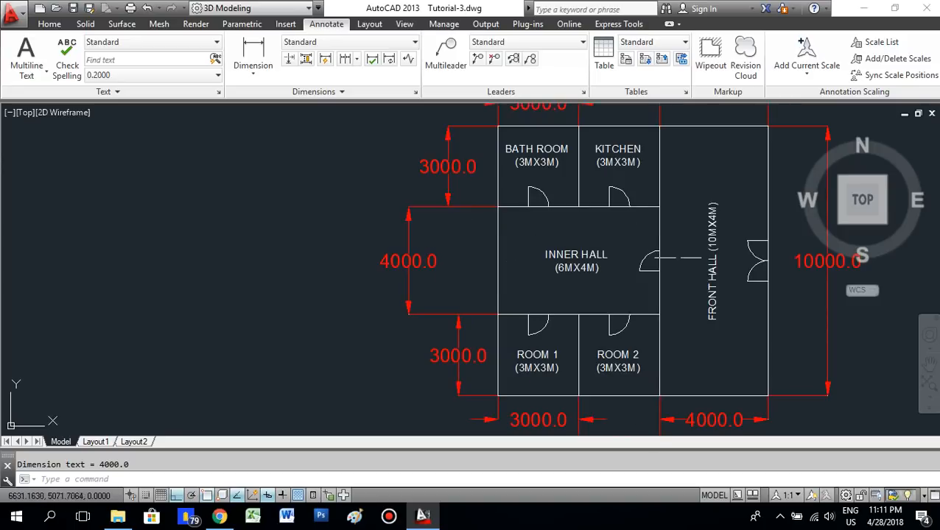
# Copy the inner hall's door from the midpoint of its wall to the midpoint of the opposite outer wall, 6000 units away.
pyautogui.click(633, 264)
pyautogui.click(675, 293)
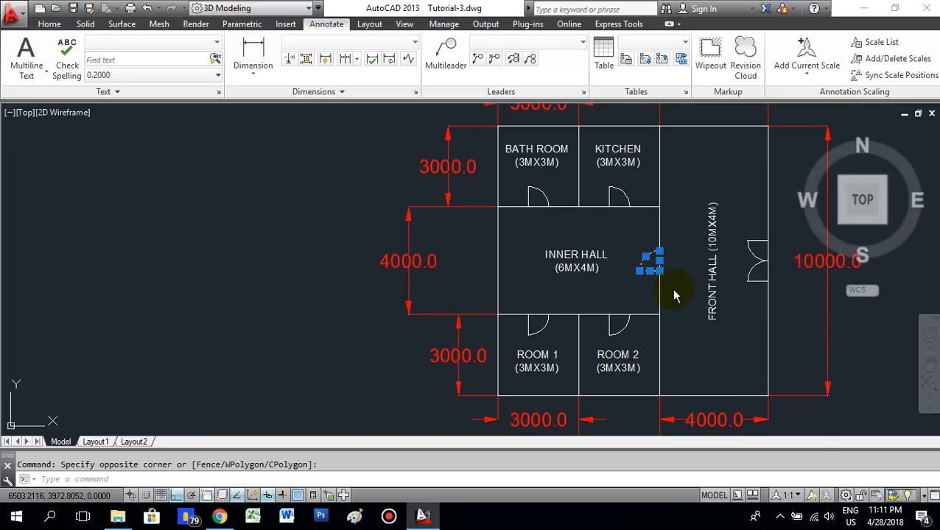
pyautogui.rightClick(691, 302)
pyautogui.click(711, 302)
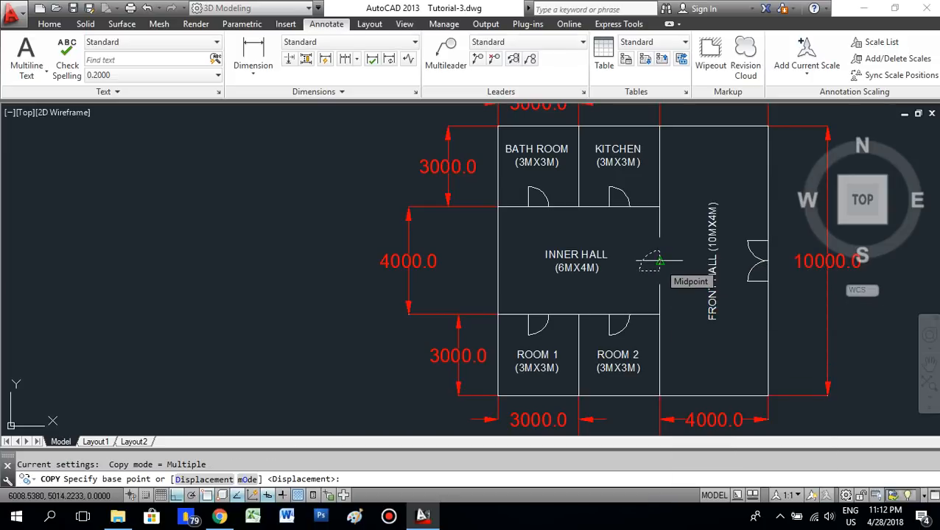
pyautogui.click(659, 259)
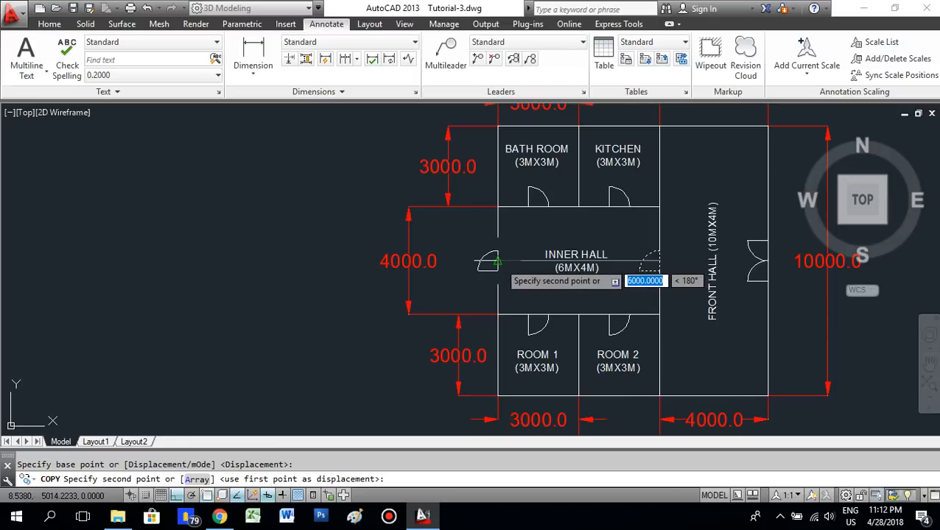
pyautogui.click(498, 262)
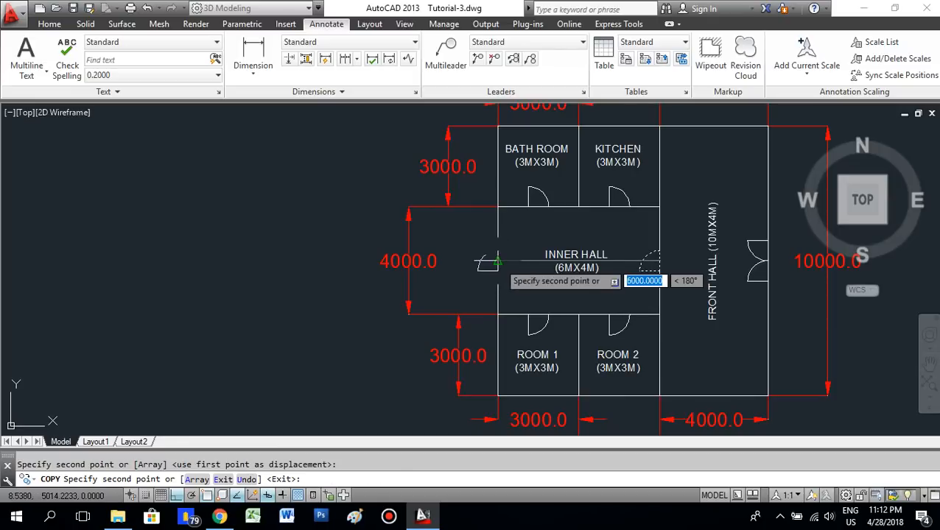
pyautogui.press('Return')
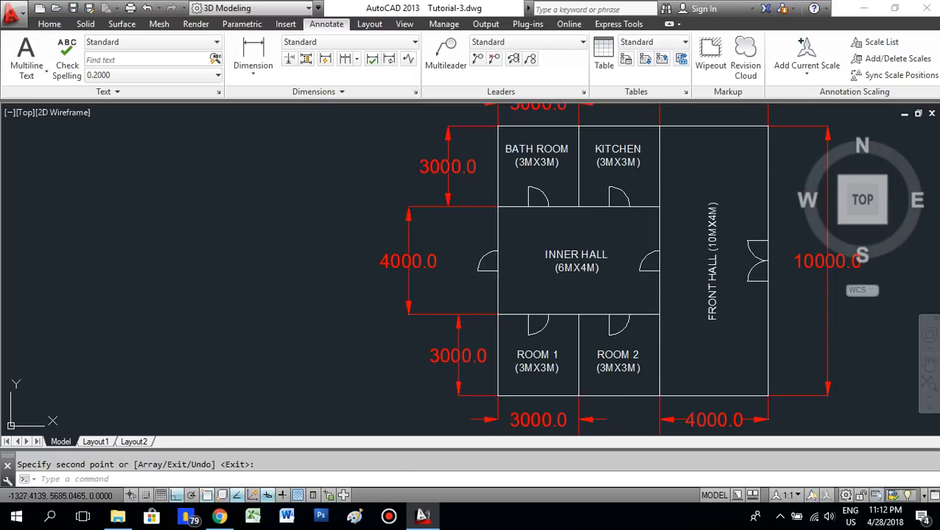
# Mirror the copied door across the inner hall's outer wall line so it opens inward, erasing the source objects.
pyautogui.click(458, 241)
pyautogui.click(514, 284)
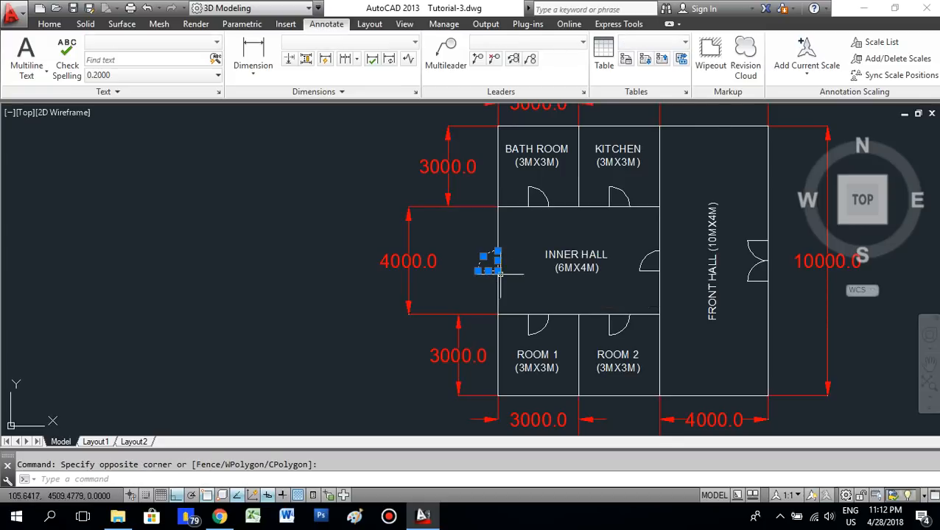
pyautogui.scroll(2, 471, 265)
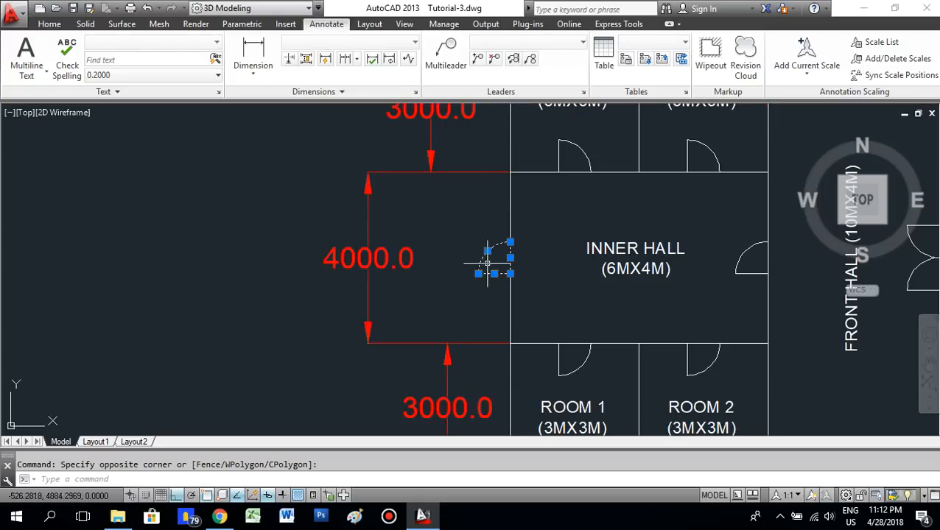
pyautogui.click(49, 24)
pyautogui.click(354, 95)
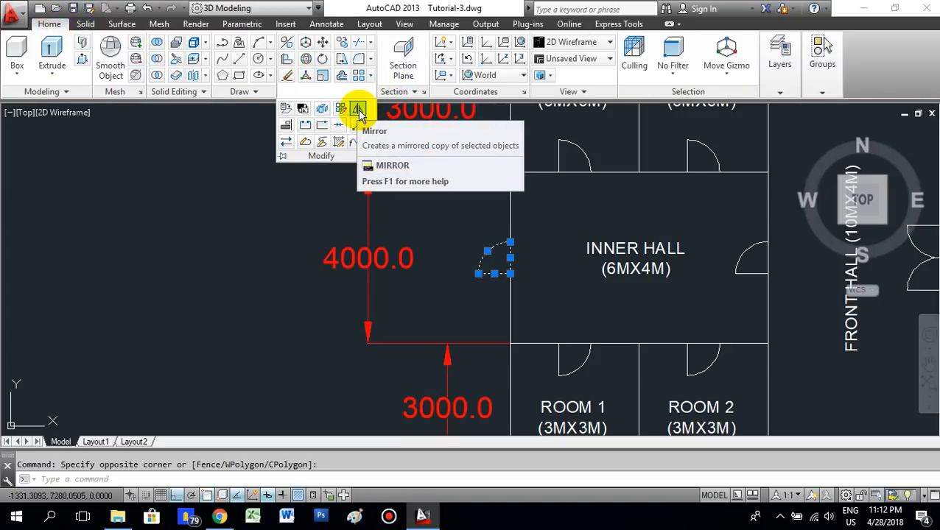
pyautogui.click(358, 110)
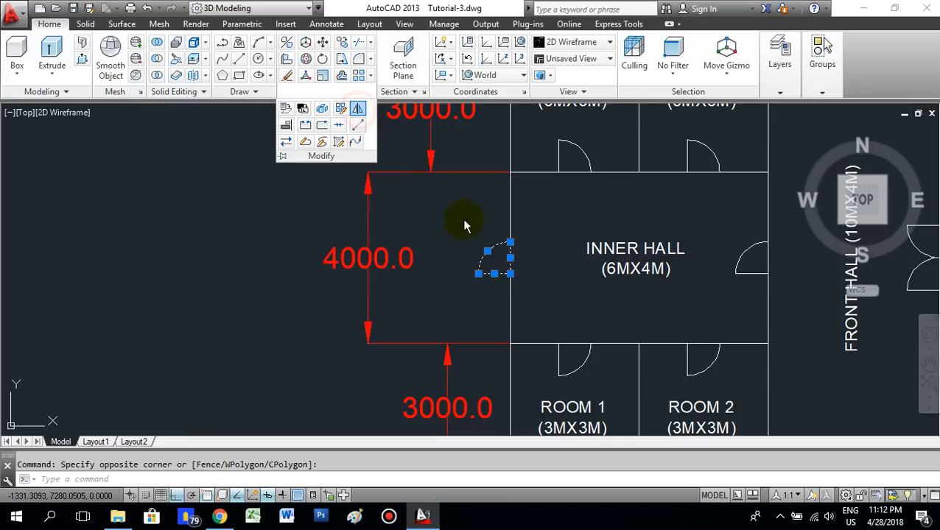
pyautogui.click(510, 258)
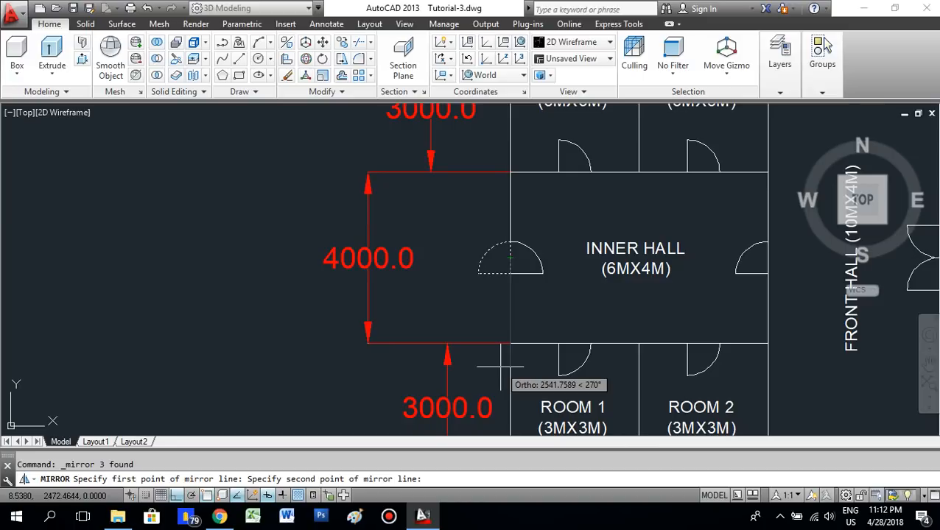
pyautogui.click(500, 366)
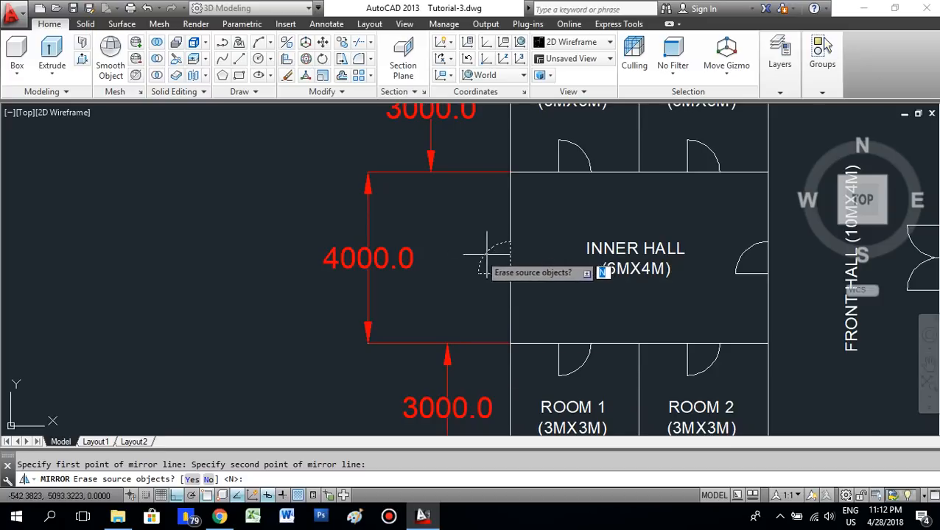
pyautogui.scroll(2, 472, 249)
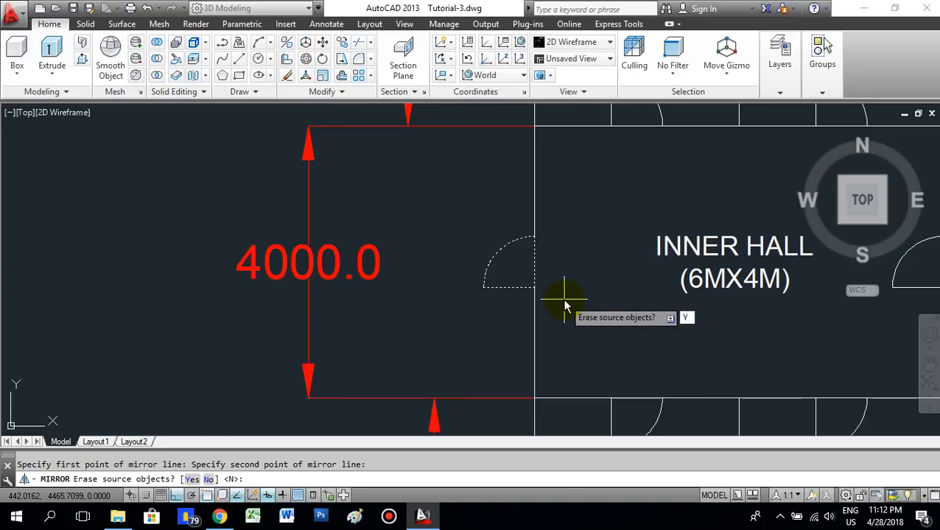
pyautogui.press('Return')
# Review the floor plan with its doors, room labels and dimensions, from the inner hall up to the bath room and kitchen.
pyautogui.scroll(-6, 487, 275)
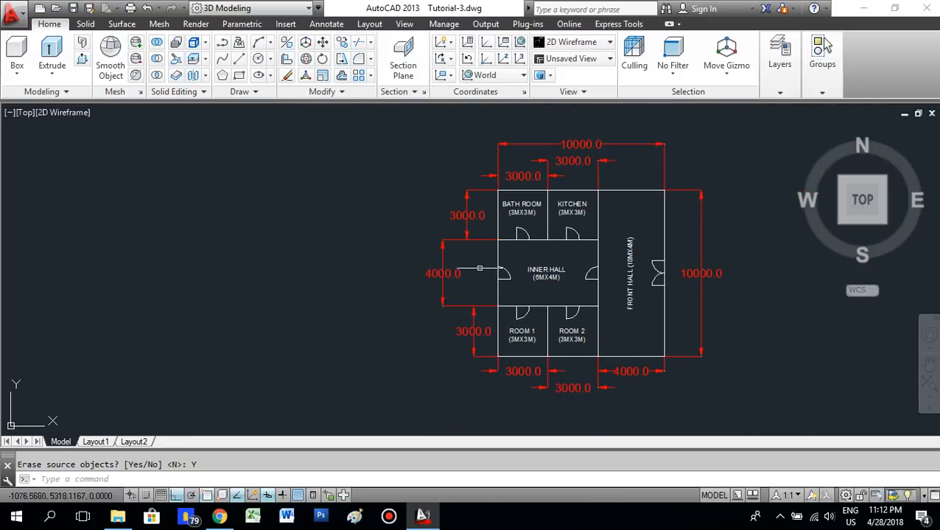
pyautogui.moveTo(524, 288); pyautogui.dragTo(452, 263, button='middle')
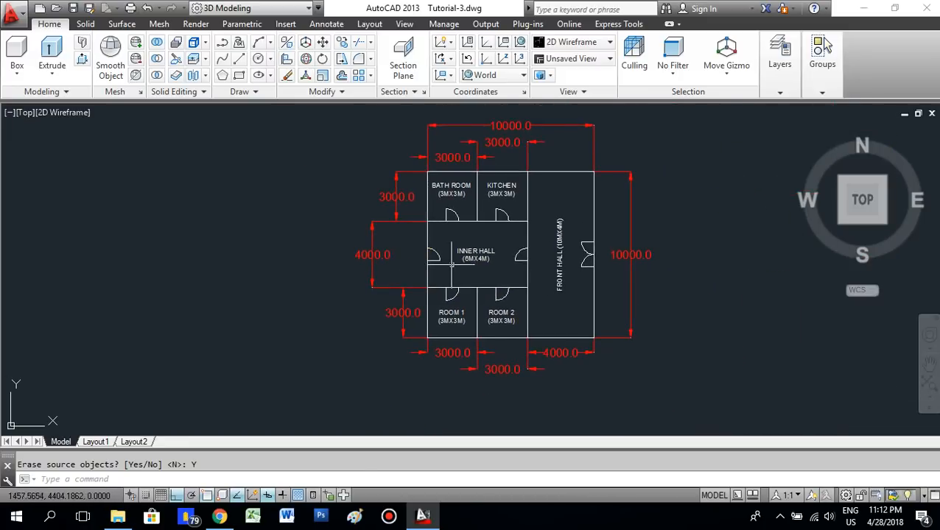
pyautogui.scroll(6, 450, 221)
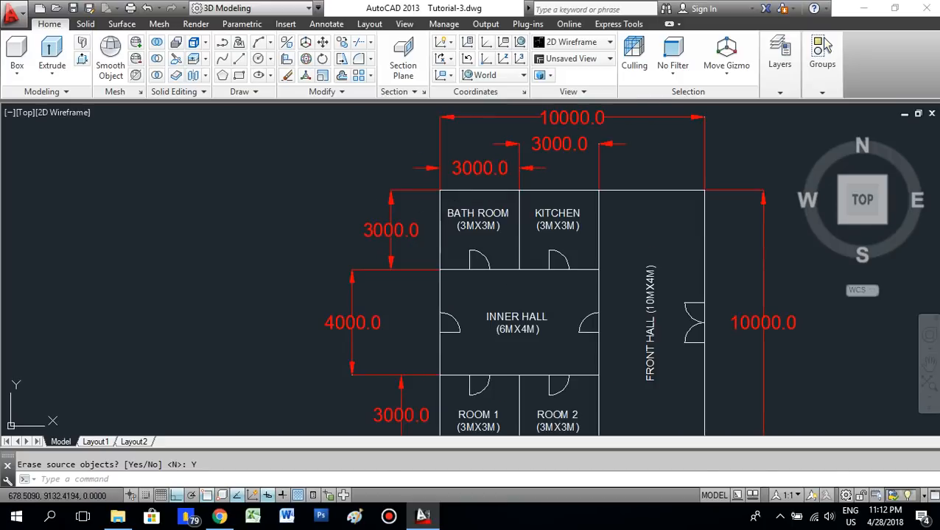
pyautogui.scroll(-5, 527, 194)
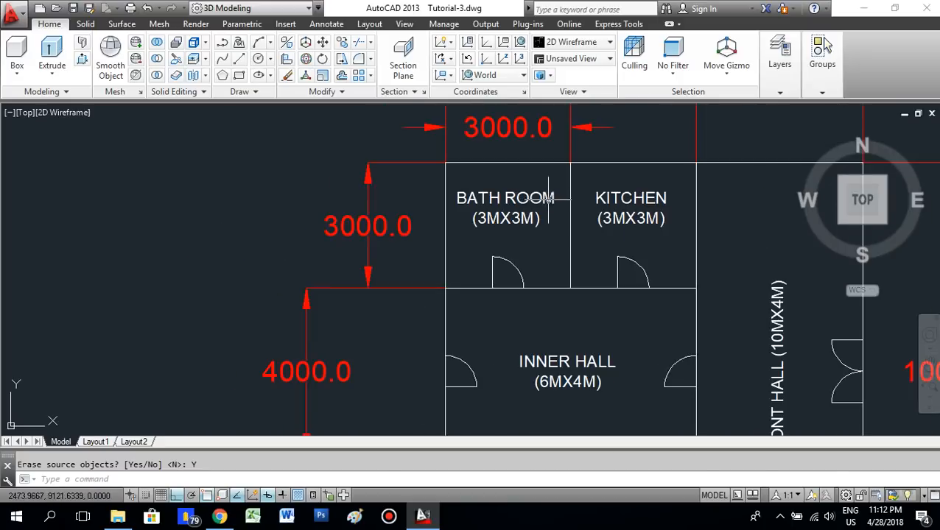
pyautogui.moveTo(640, 332); pyautogui.dragTo(579, 265, button='middle')
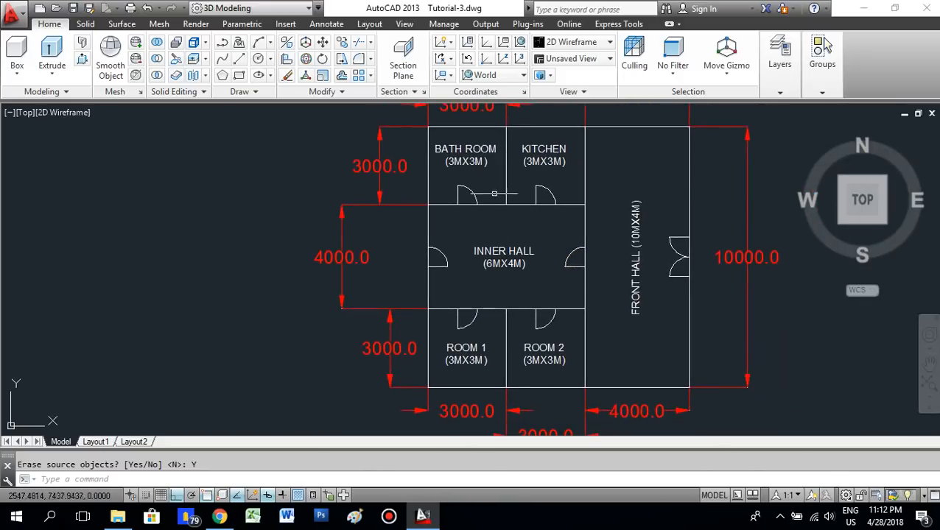
pyautogui.moveTo(494, 194); pyautogui.dragTo(478, 205, button='middle')
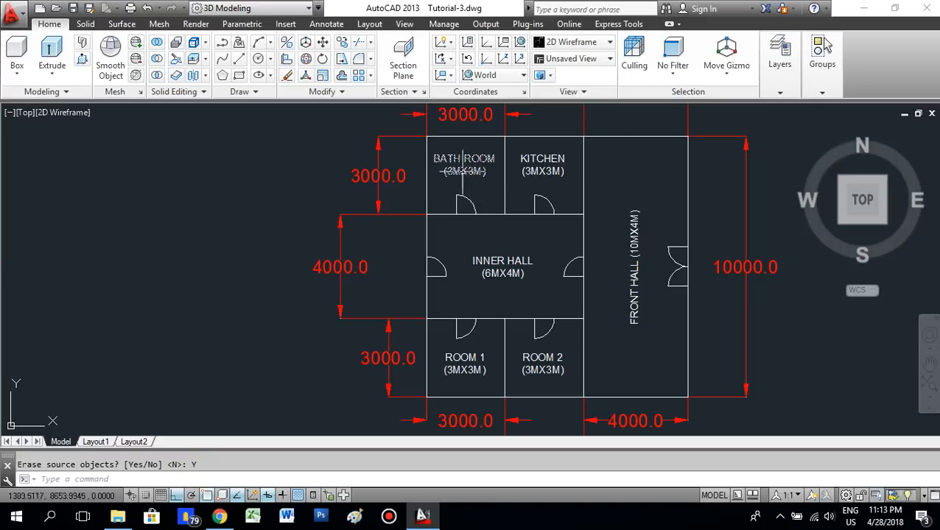
pyautogui.scroll(2, 458, 156)
pyautogui.scroll(-2, 464, 162)
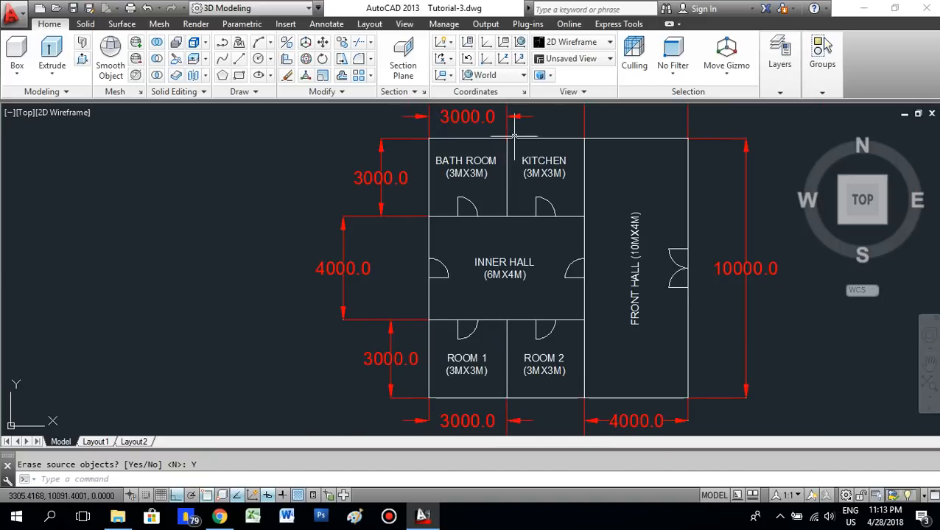
pyautogui.moveTo(514, 136); pyautogui.dragTo(506, 201, button='middle')
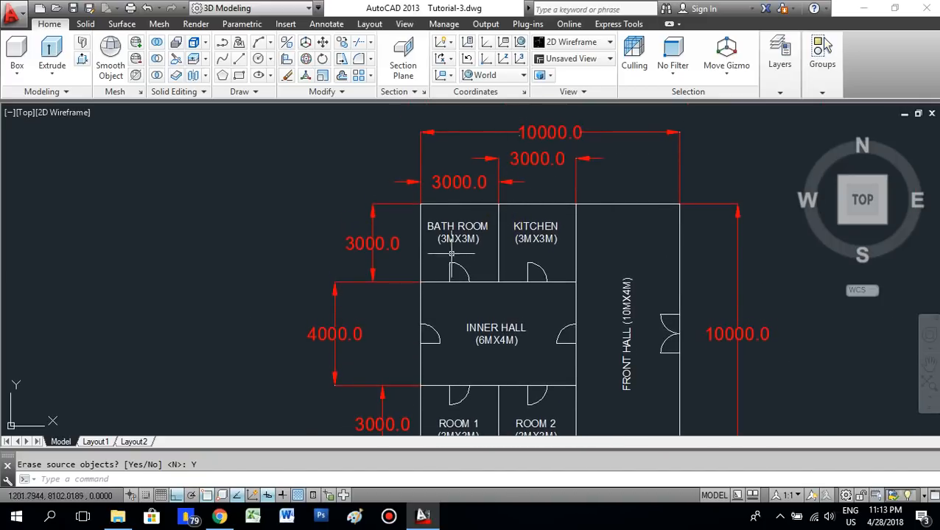
# Change the BATH ROOM label's colour to Green in its properties.
pyautogui.scroll(2, 448, 231)
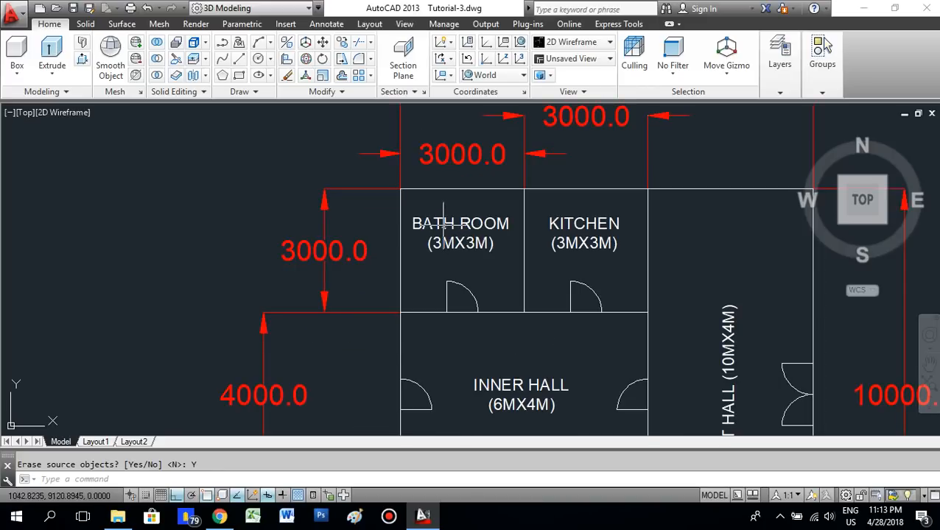
pyautogui.click(444, 221)
pyautogui.rightClick(444, 221)
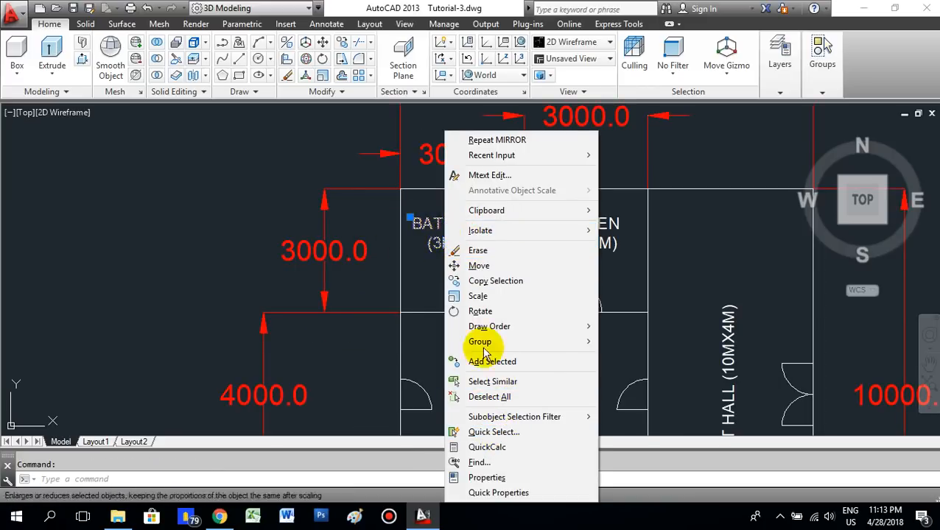
pyautogui.click(500, 483)
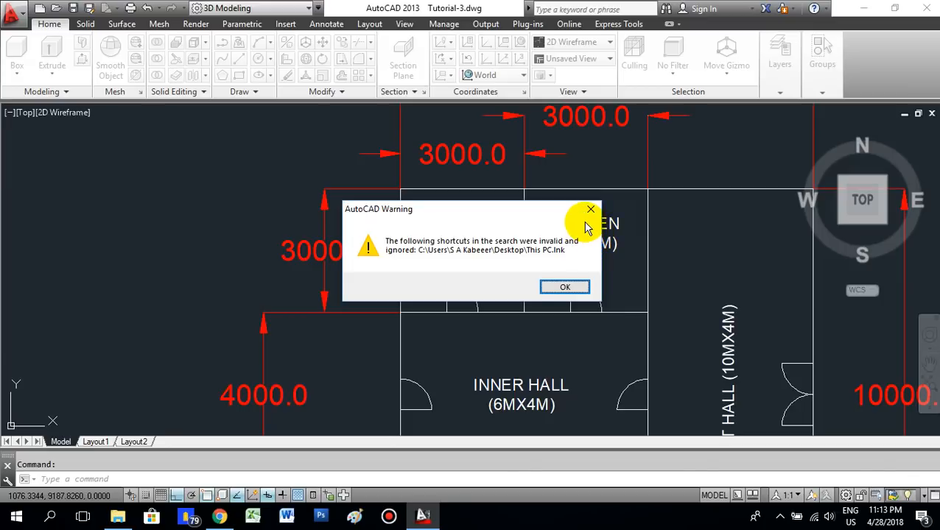
pyautogui.click(592, 213)
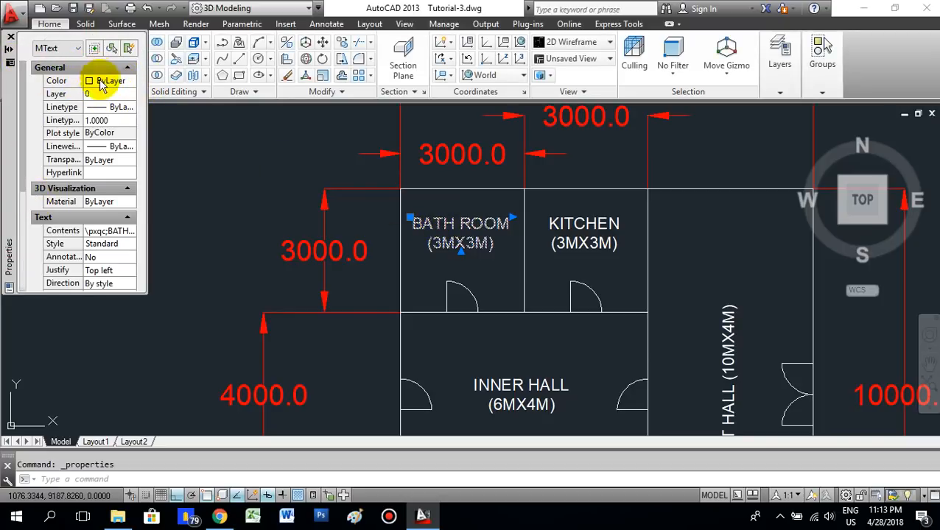
pyautogui.moveTo(11, 109); pyautogui.dragTo(125, 191)
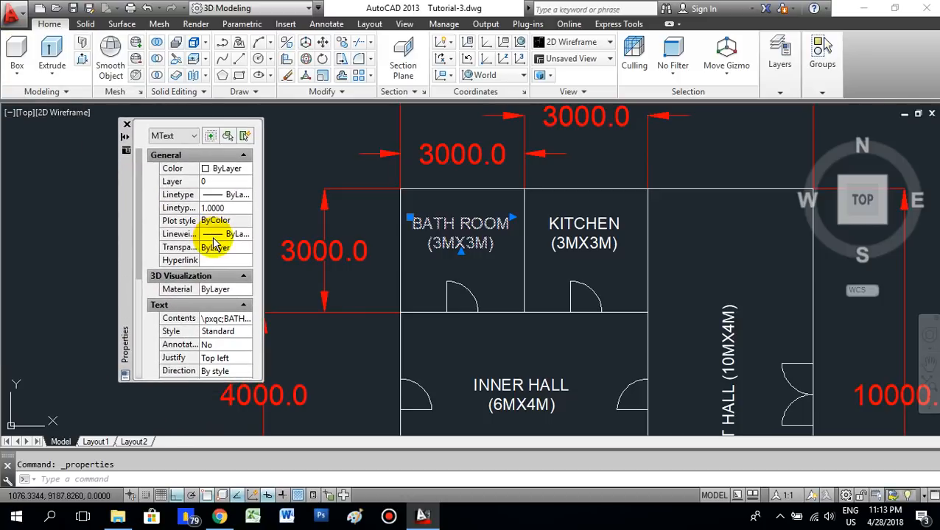
pyautogui.click(227, 170)
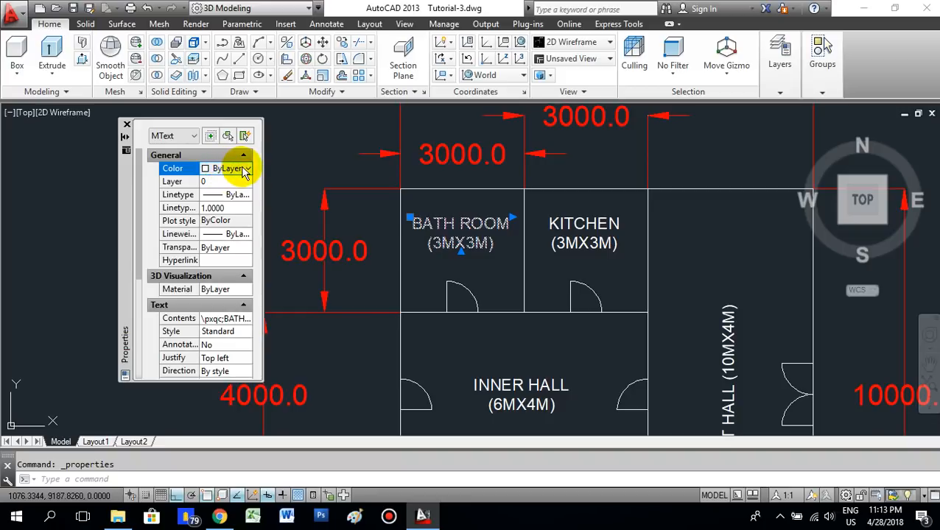
pyautogui.click(249, 169)
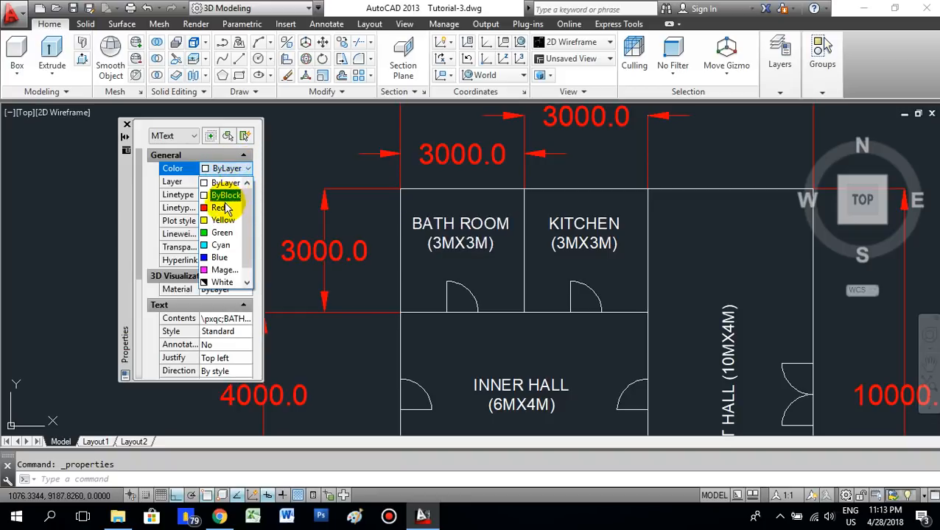
pyautogui.moveTo(247, 219); pyautogui.dragTo(244, 240)
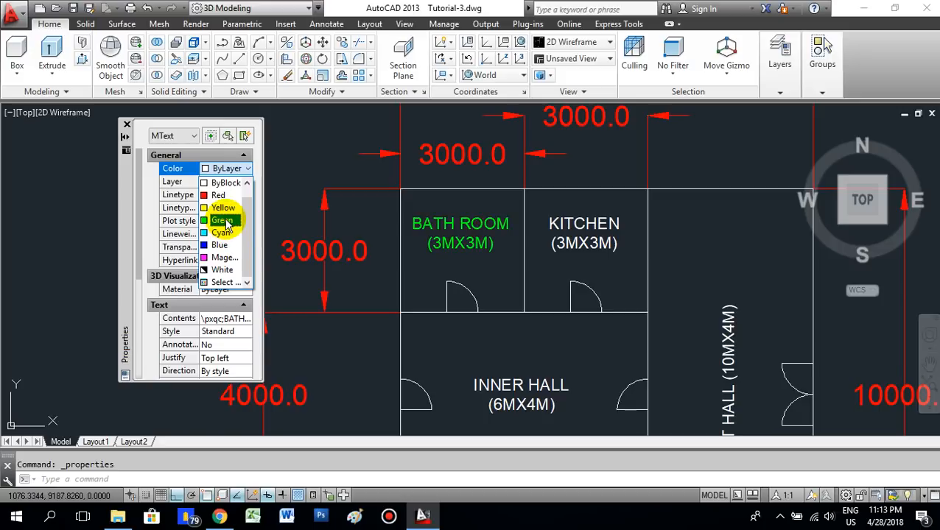
pyautogui.click(224, 221)
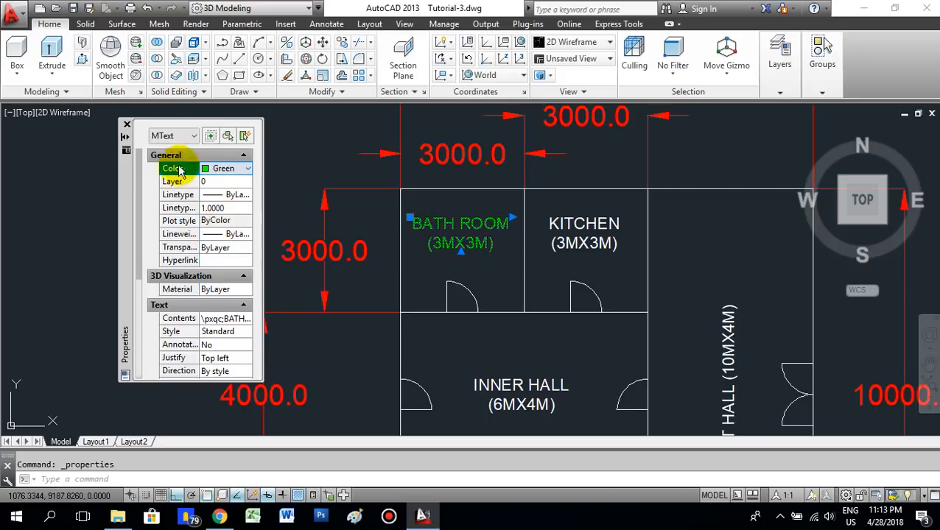
# Close the properties of the BATH ROOM label and deselect it.
pyautogui.click(127, 126)
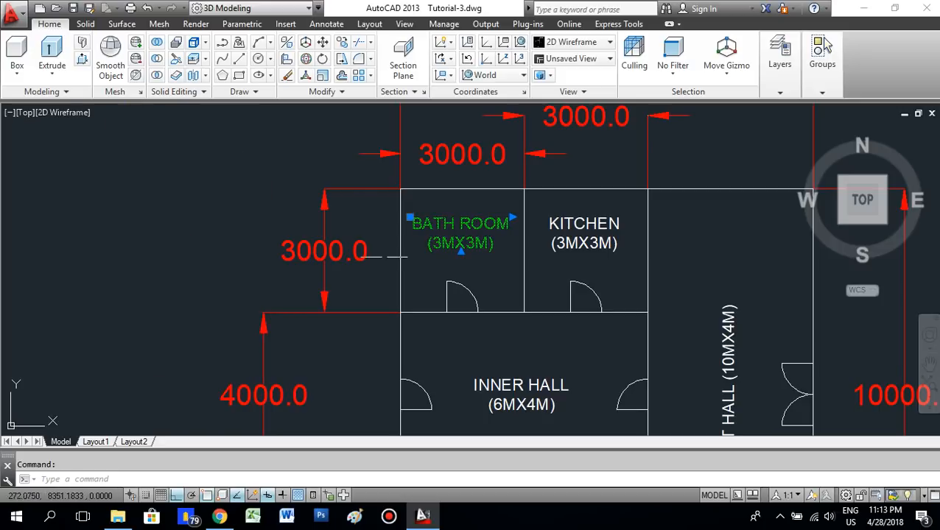
pyautogui.hotkey('ctrl', '1')
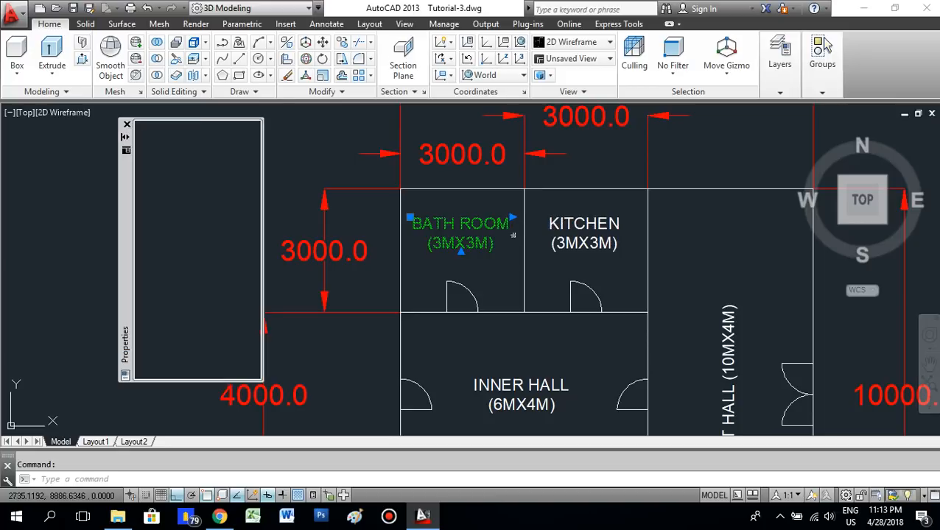
pyautogui.click(127, 125)
pyautogui.press('Escape')
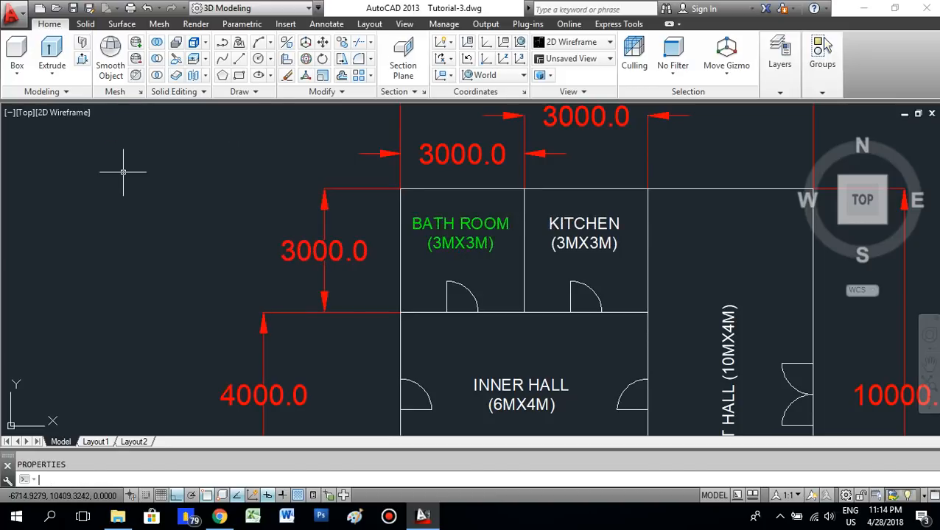
# Compare the green BATH ROOM label with the white labels of the other rooms across the floor plan.
pyautogui.scroll(-3, 493, 257)
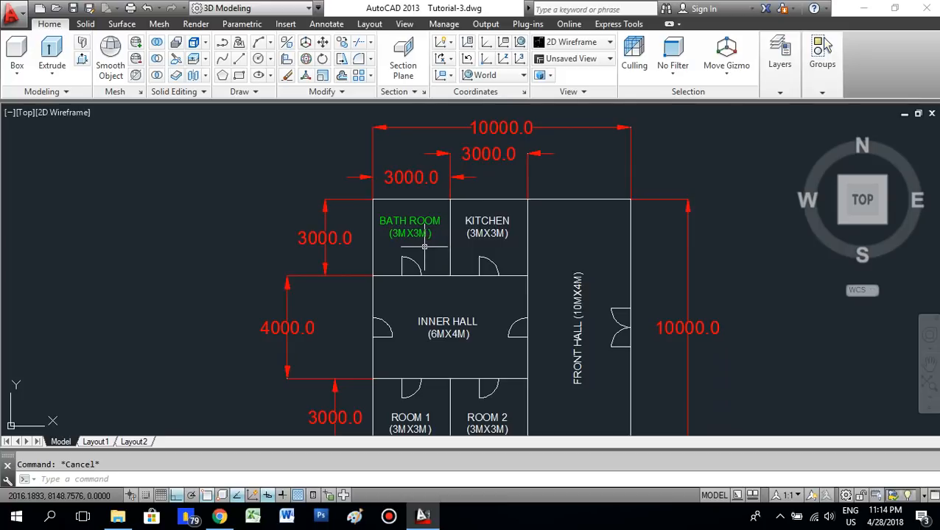
pyautogui.scroll(4, 398, 217)
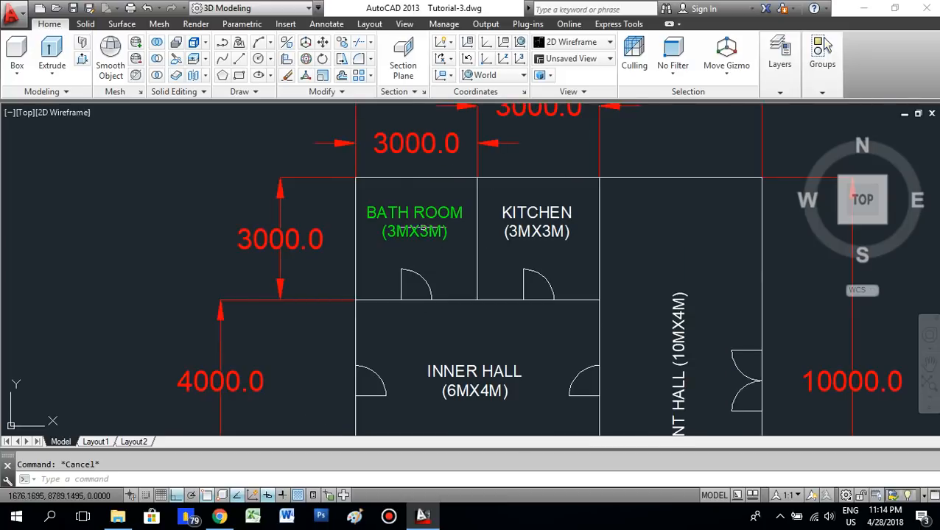
pyautogui.scroll(2, 369, 215)
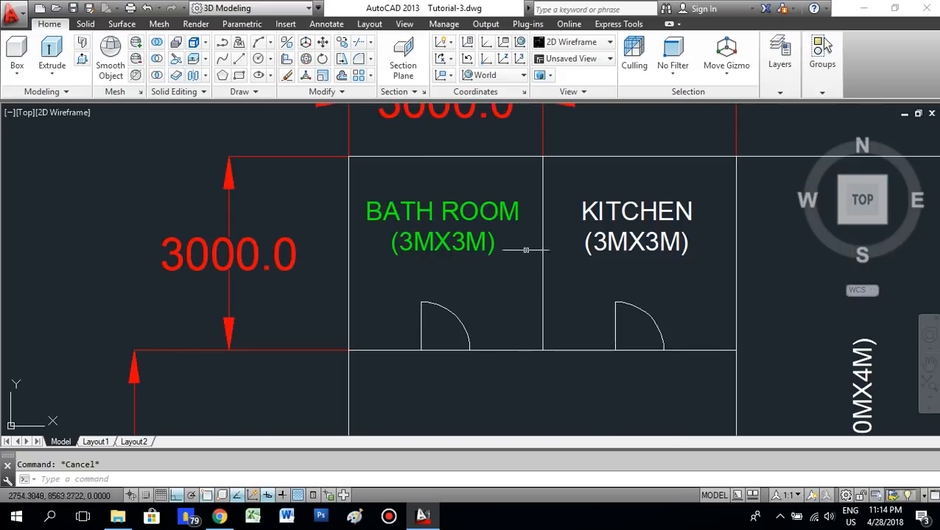
pyautogui.scroll(-2, 429, 216)
pyautogui.moveTo(419, 244); pyautogui.dragTo(413, 242, button='middle')
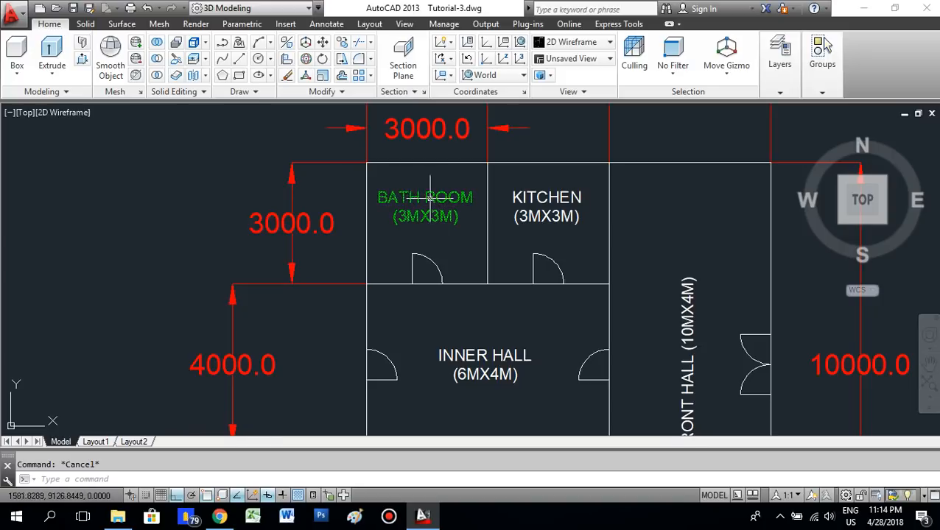
pyautogui.scroll(-2, 513, 179)
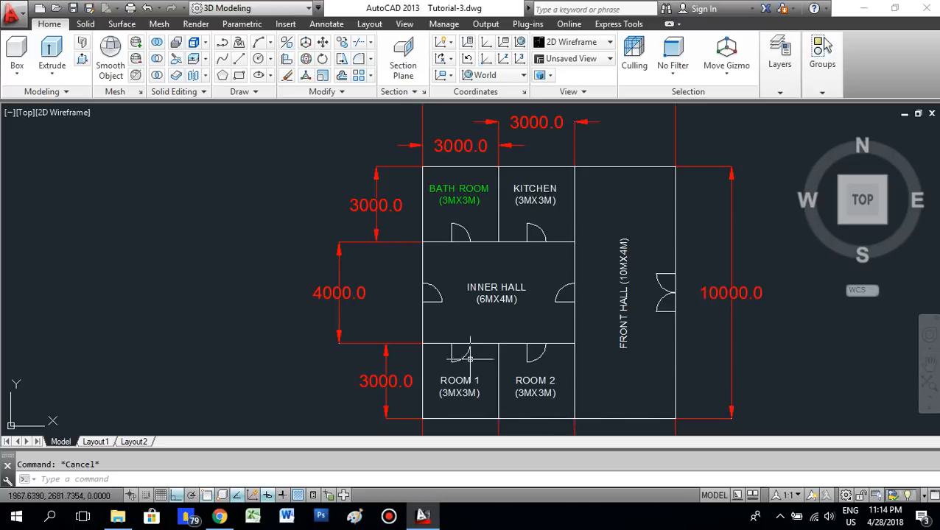
pyautogui.scroll(2, 523, 186)
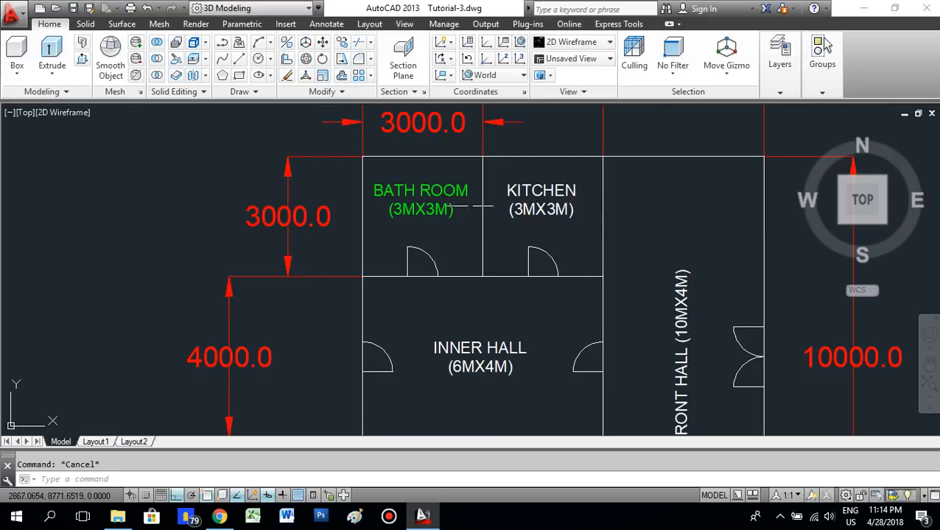
pyautogui.moveTo(434, 198)
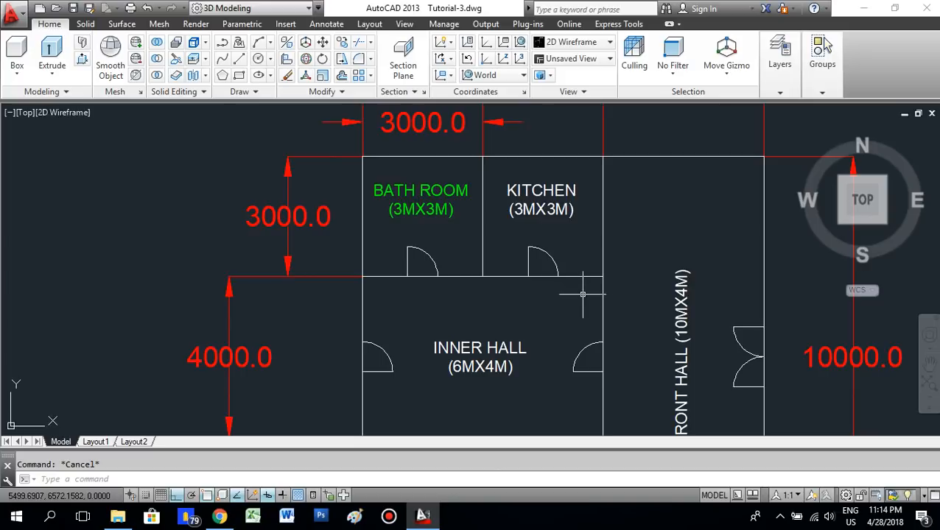
pyautogui.write('MA')
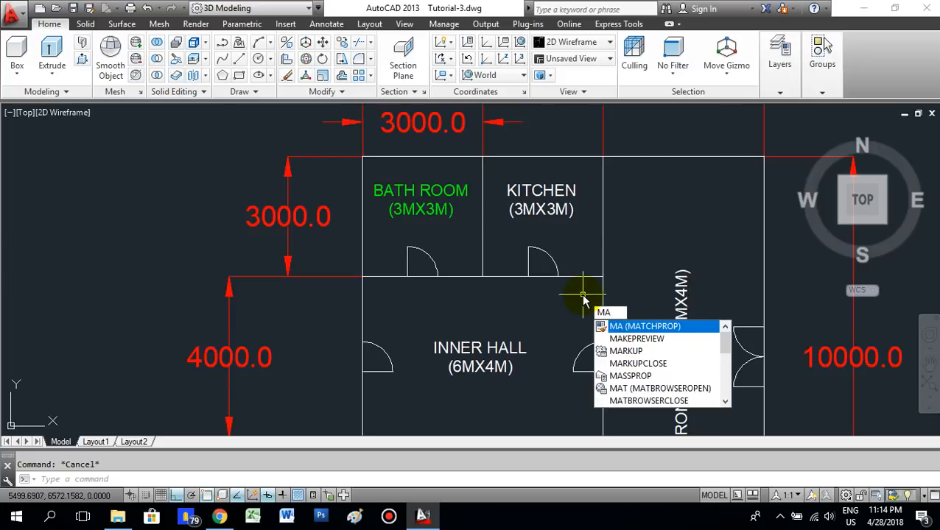
pyautogui.press('Return')
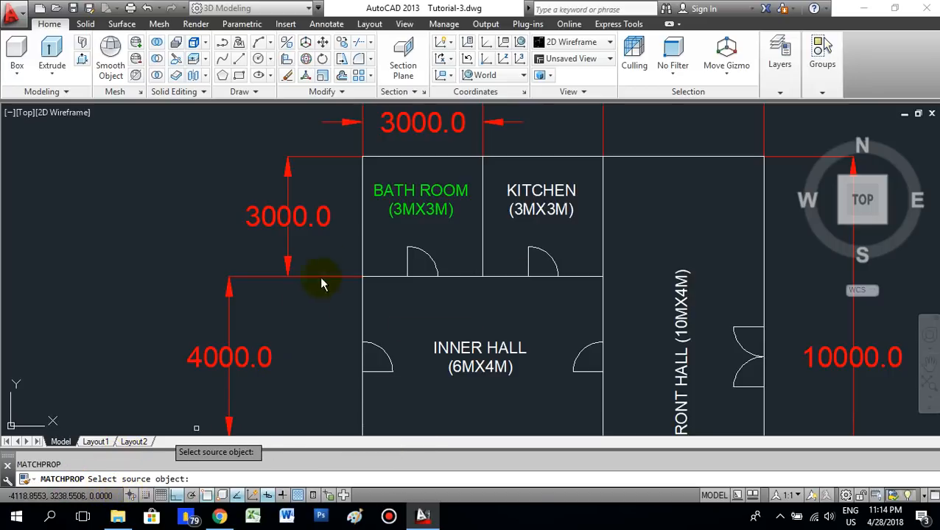
pyautogui.click(403, 190)
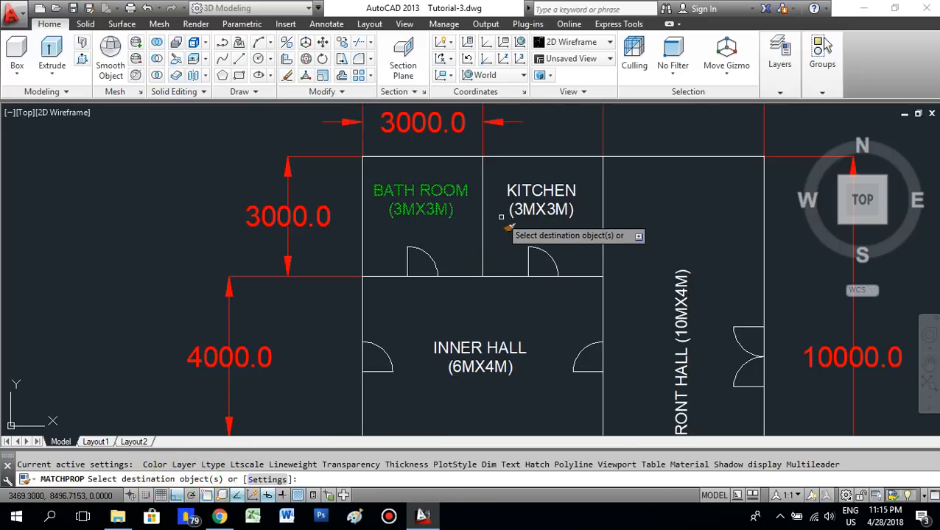
pyautogui.press('Return')
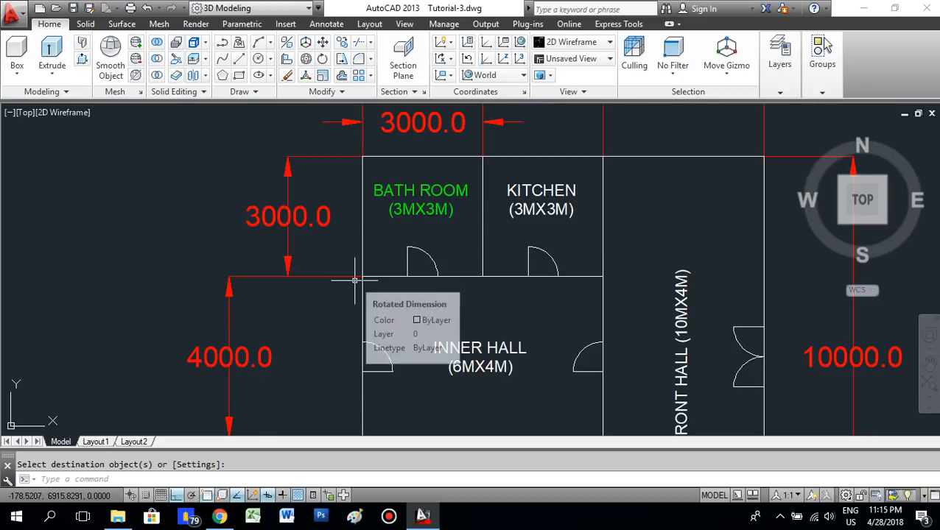
# Match the BATH ROOM label's properties onto the KITCHEN, INNER HALL, ROOM 1, ROOM 2 and FRONT HALL labels.
pyautogui.write('MA')
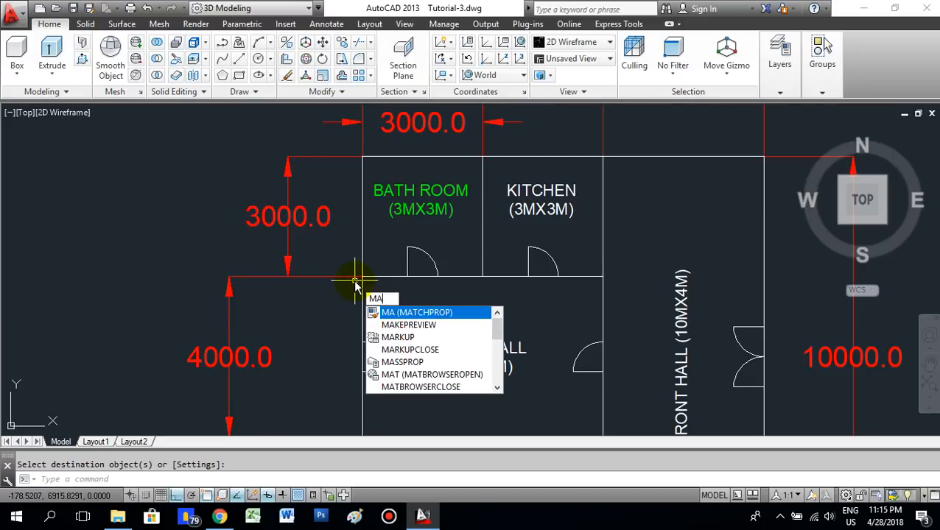
pyautogui.press('Return')
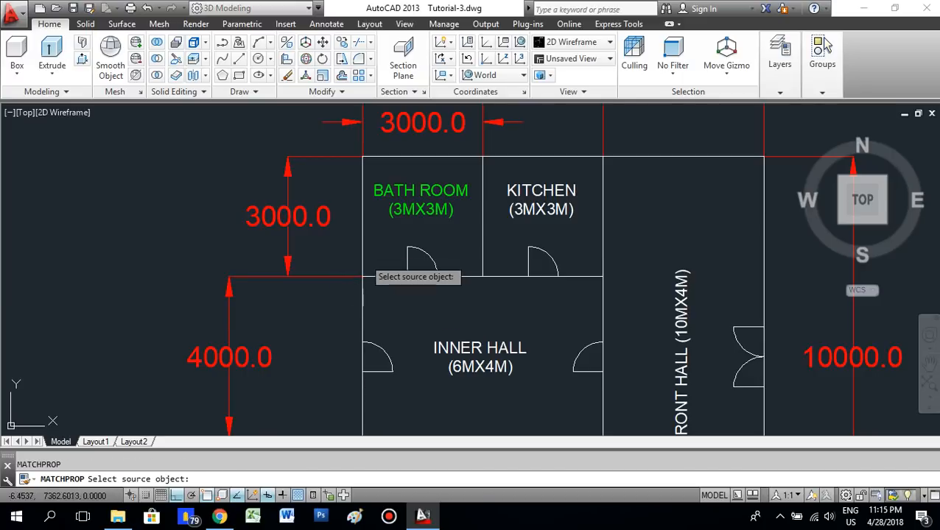
pyautogui.click(420, 210)
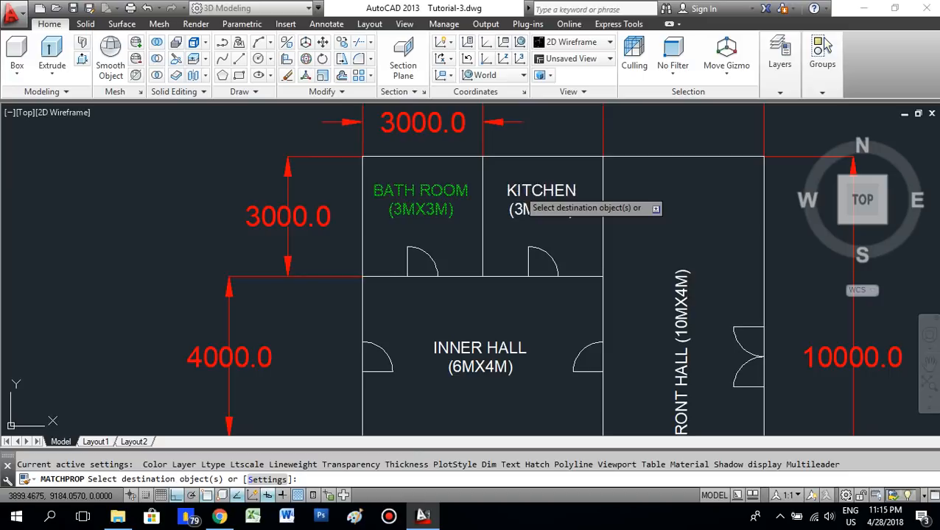
pyautogui.click(528, 211)
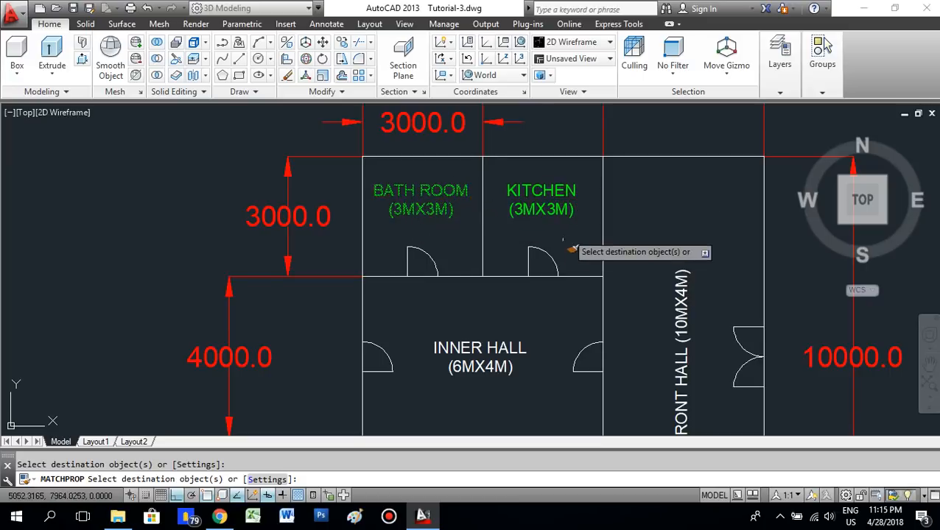
pyautogui.scroll(-2, 574, 217)
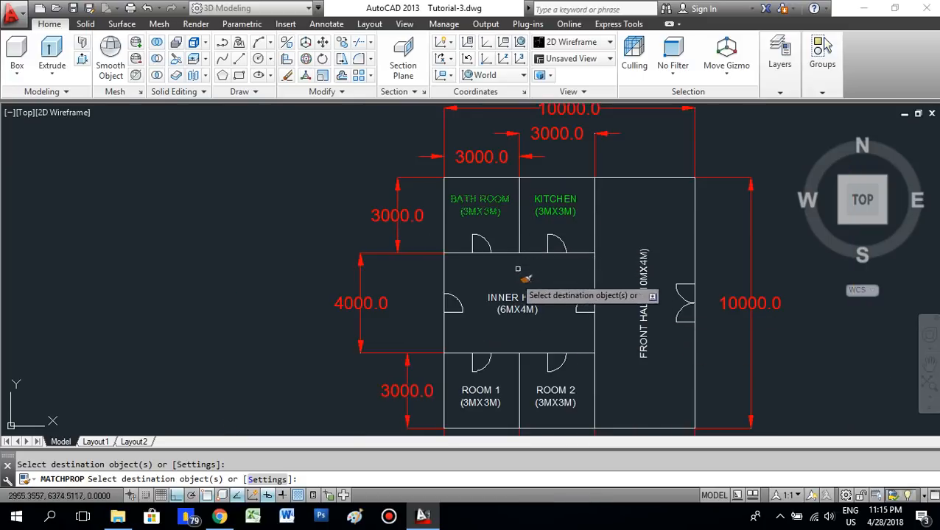
pyautogui.click(480, 392)
pyautogui.click(556, 392)
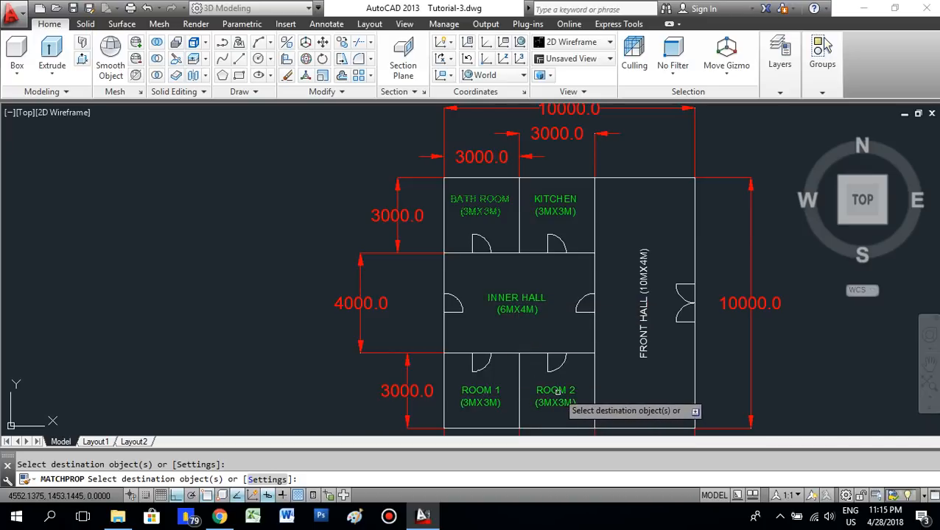
pyautogui.click(645, 331)
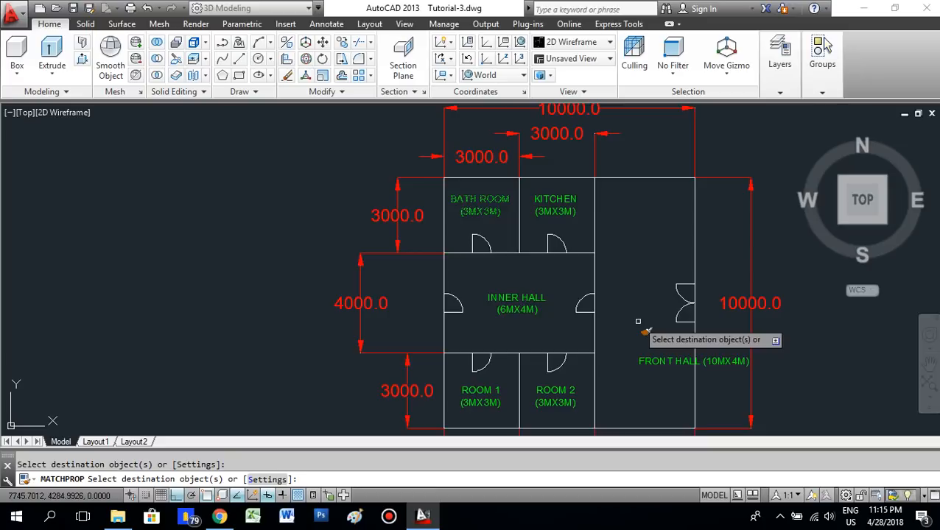
pyautogui.press('Return')
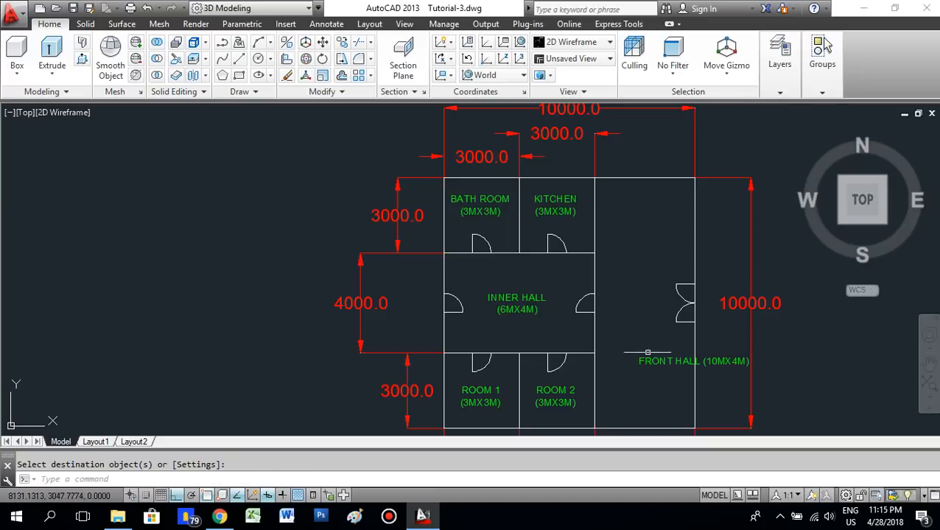
# Rotate the FRONT HALL label about its left end so it reads vertically upward inside the front hall.
pyautogui.click(549, 206)
pyautogui.scroll(2, 538, 202)
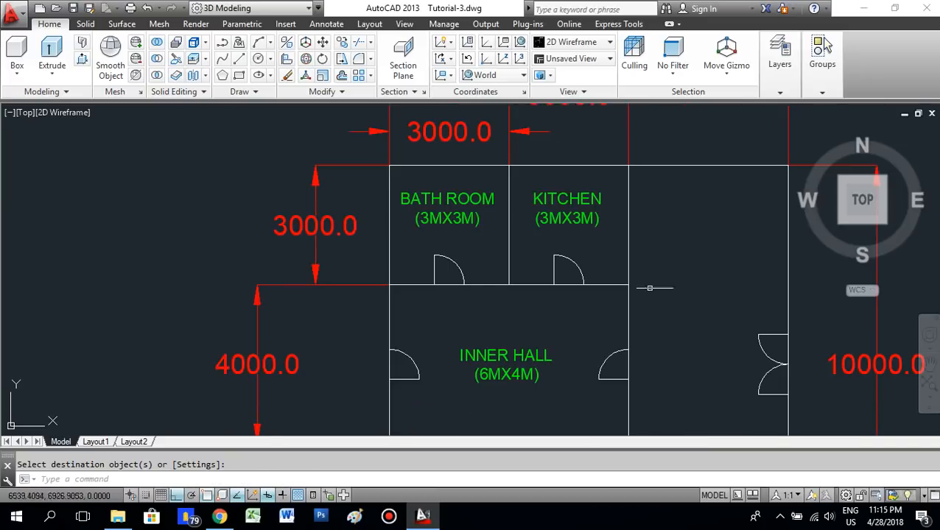
pyautogui.scroll(-3, 648, 288)
pyautogui.scroll(2, 684, 362)
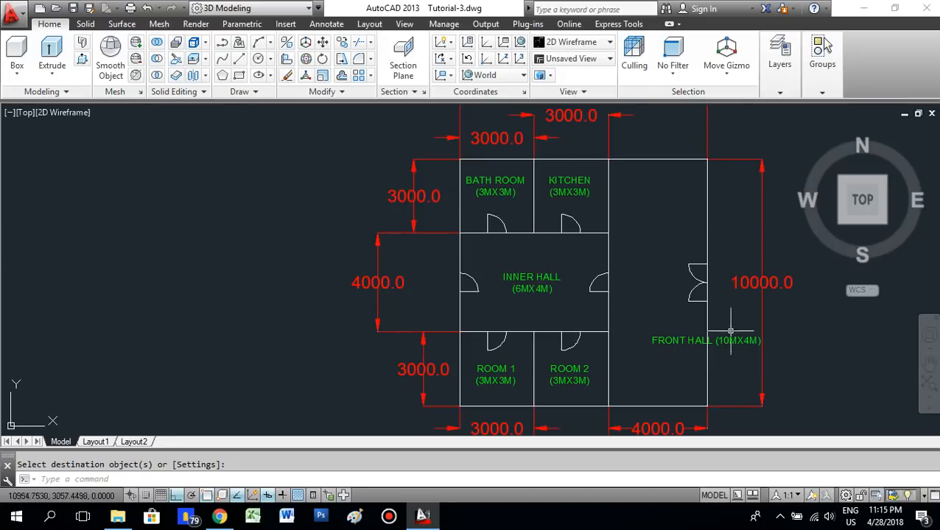
pyautogui.click(652, 342)
pyautogui.rightClick(623, 296)
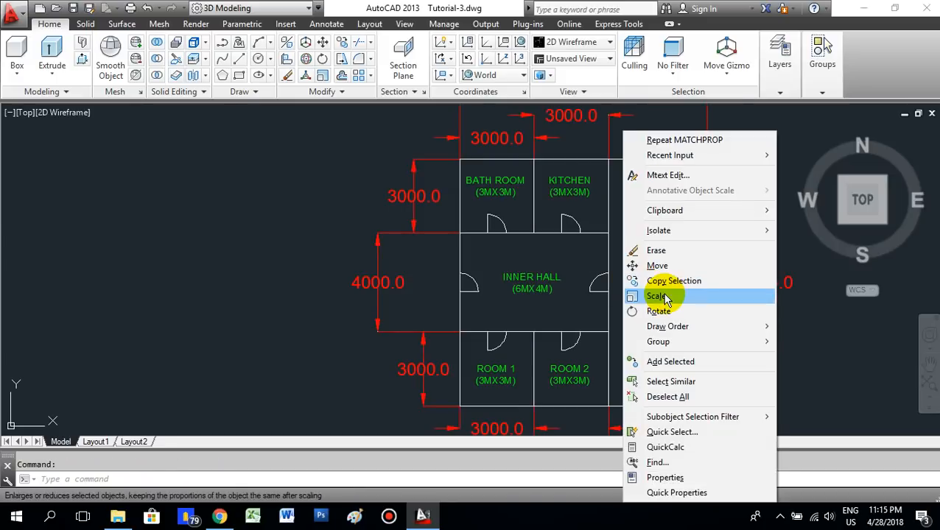
pyautogui.click(658, 314)
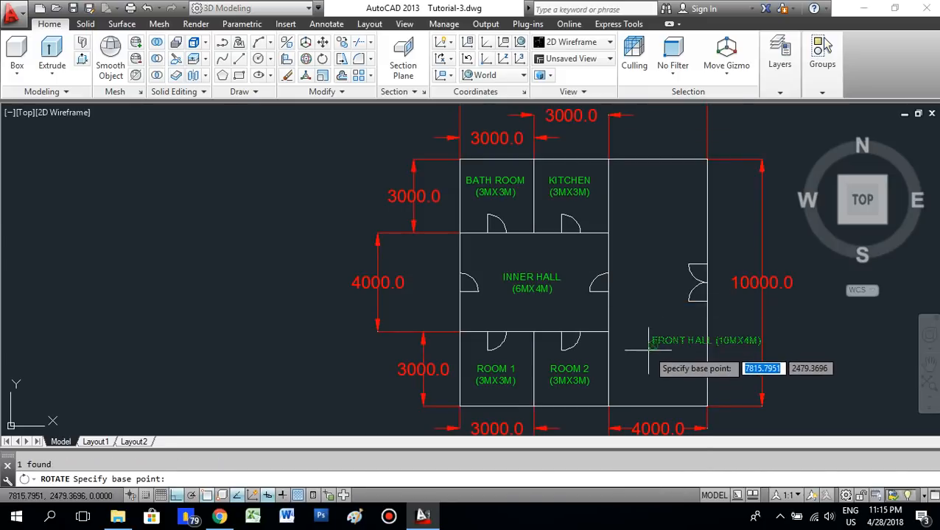
pyautogui.click(648, 344)
pyautogui.click(683, 211)
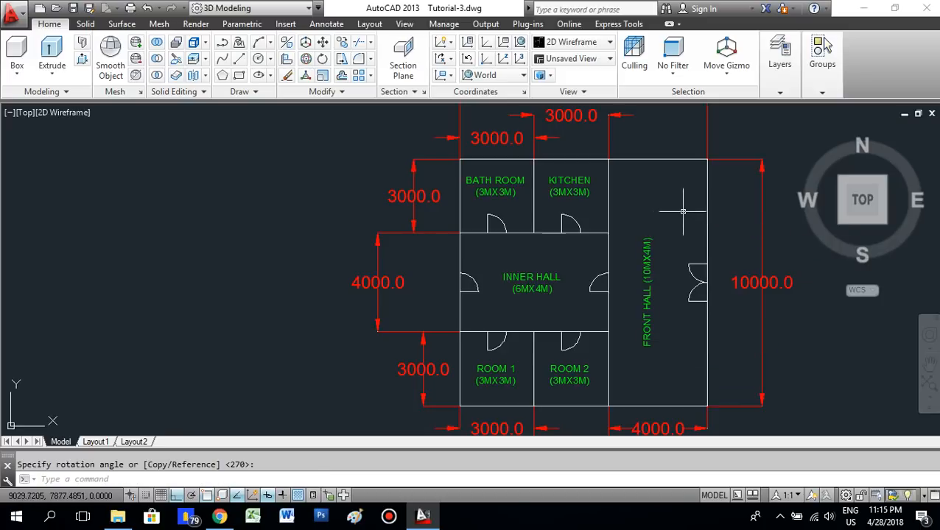
# Save the floor plan drawing under its existing name.
pyautogui.scroll(-2, 662, 245)
pyautogui.moveTo(663, 245)
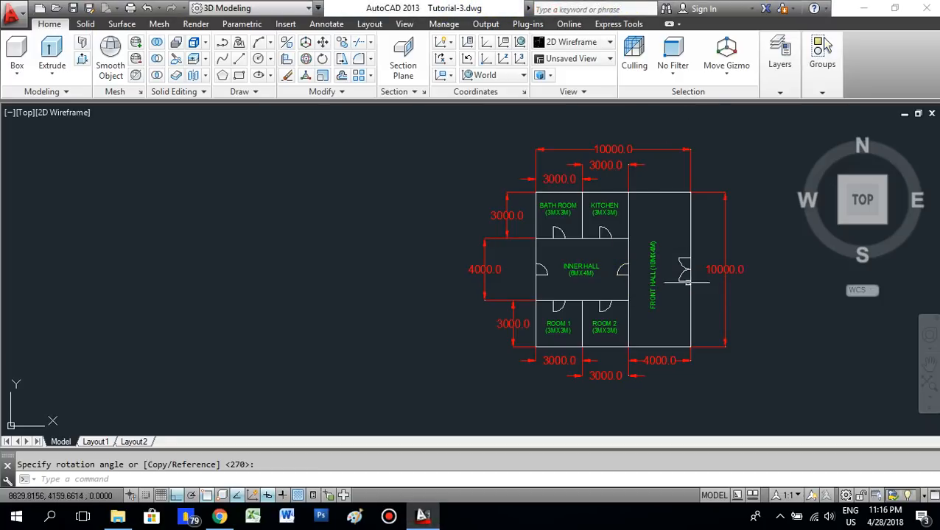
pyautogui.moveTo(632, 282); pyautogui.dragTo(582, 280, button='middle')
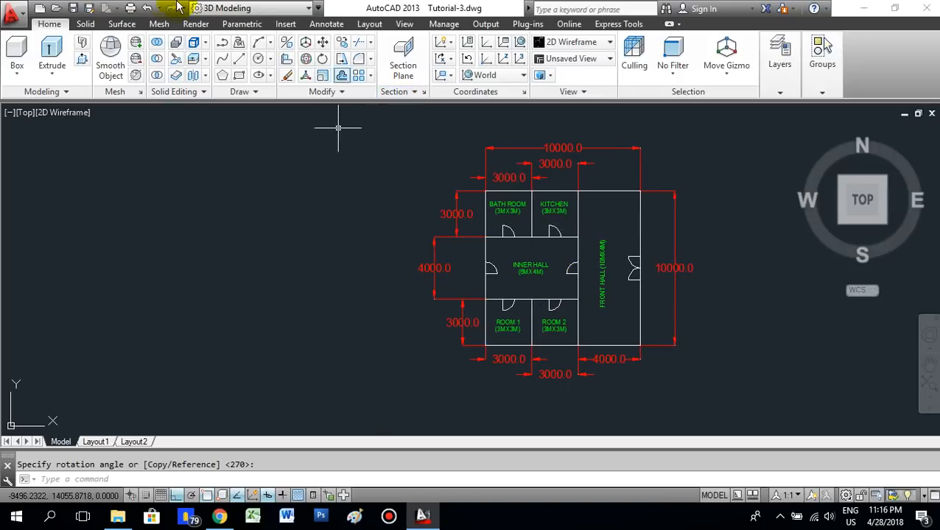
pyautogui.click(73, 8)
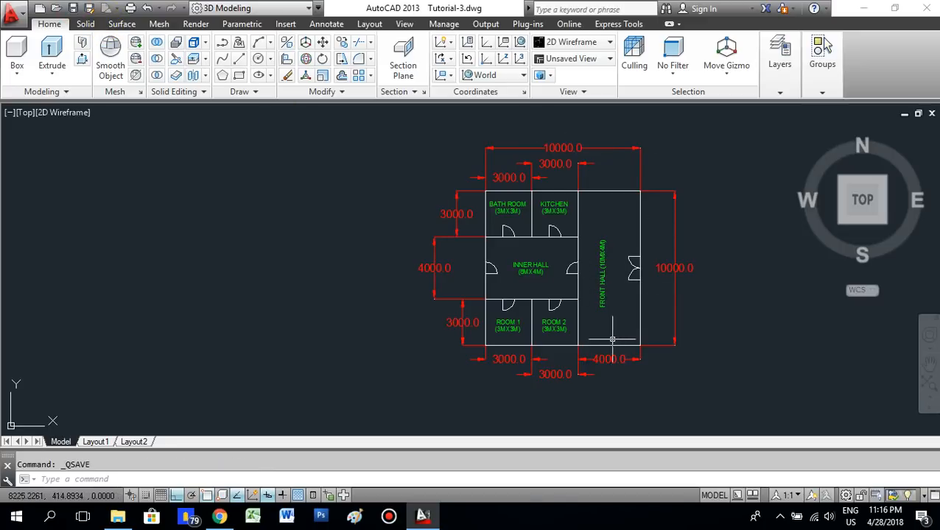
# Review the finished floor plan, checking its outer walls, doors, room labels and dimensions.
pyautogui.scroll(2, 610, 336)
pyautogui.moveTo(548, 291); pyautogui.dragTo(548, 330, button='middle')
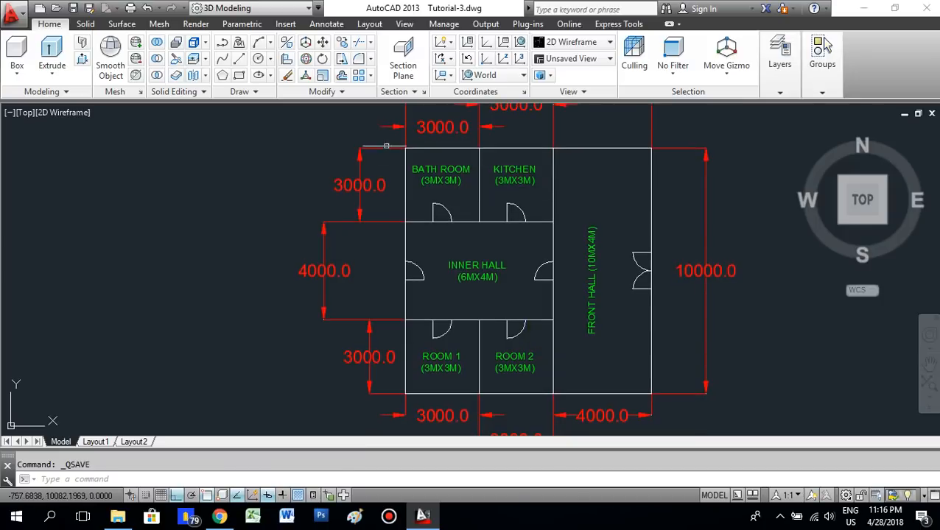
pyautogui.click(464, 148)
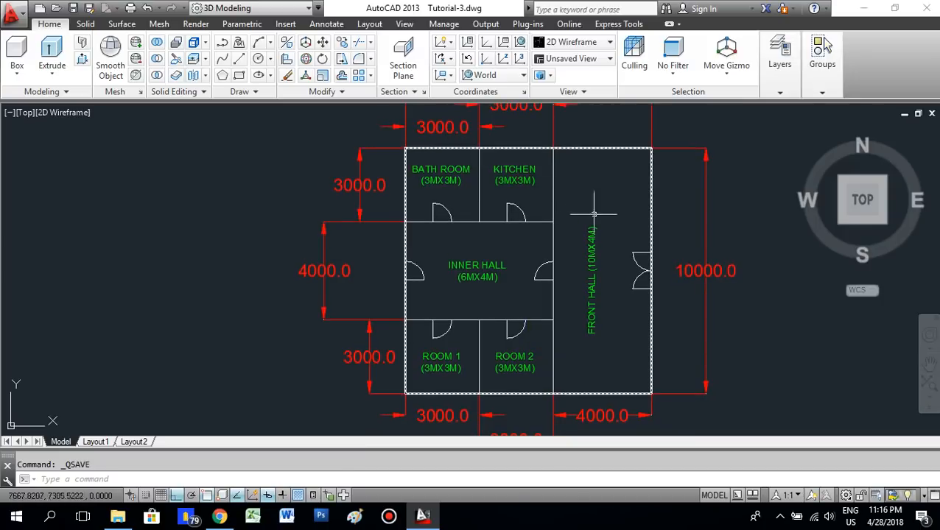
pyautogui.press('Escape')
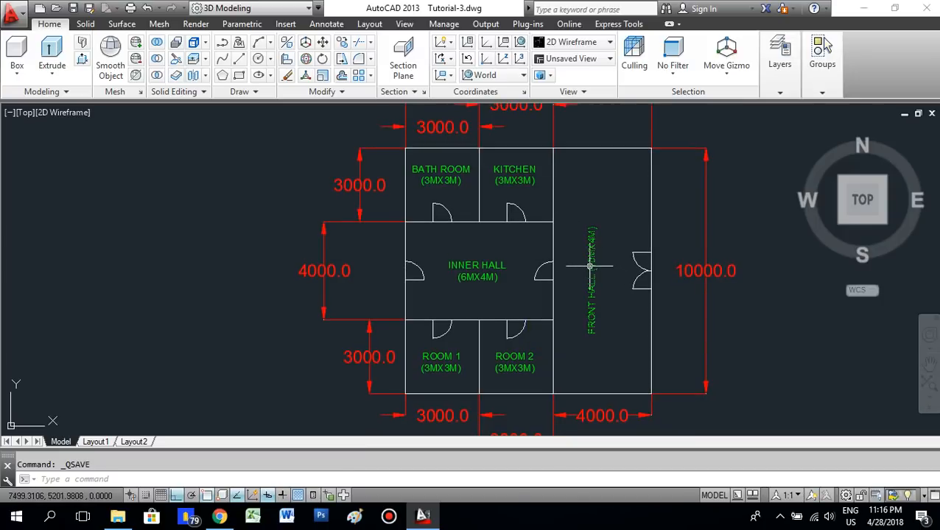
pyautogui.scroll(-2, 608, 259)
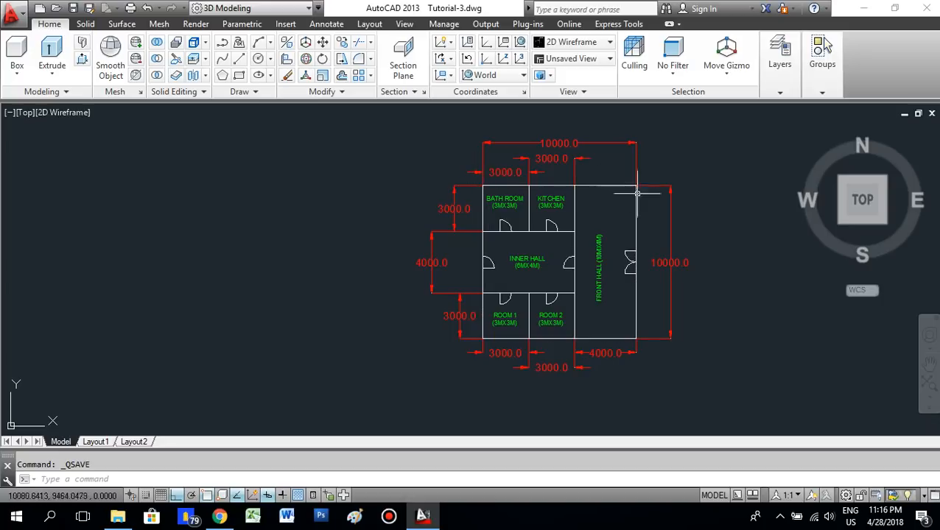
pyautogui.moveTo(522, 352)
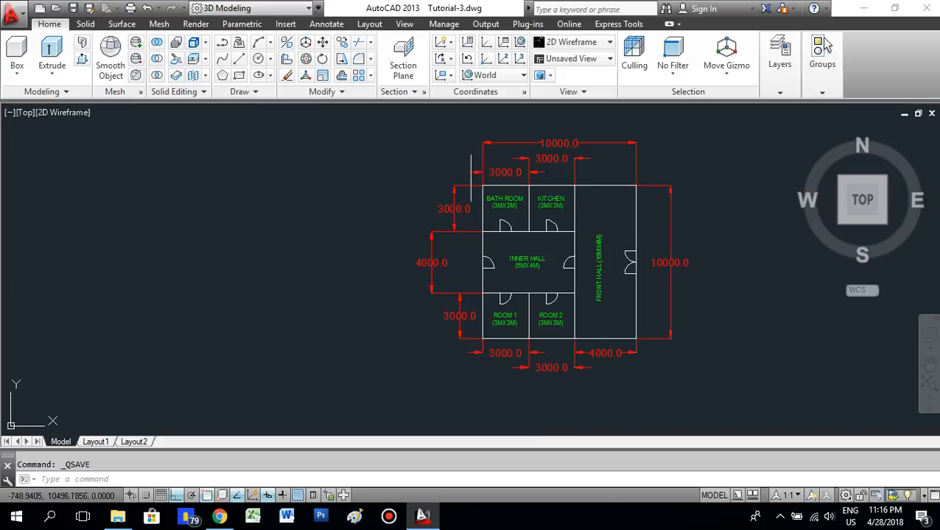
pyautogui.scroll(3, 471, 168)
pyautogui.scroll(-3, 430, 178)
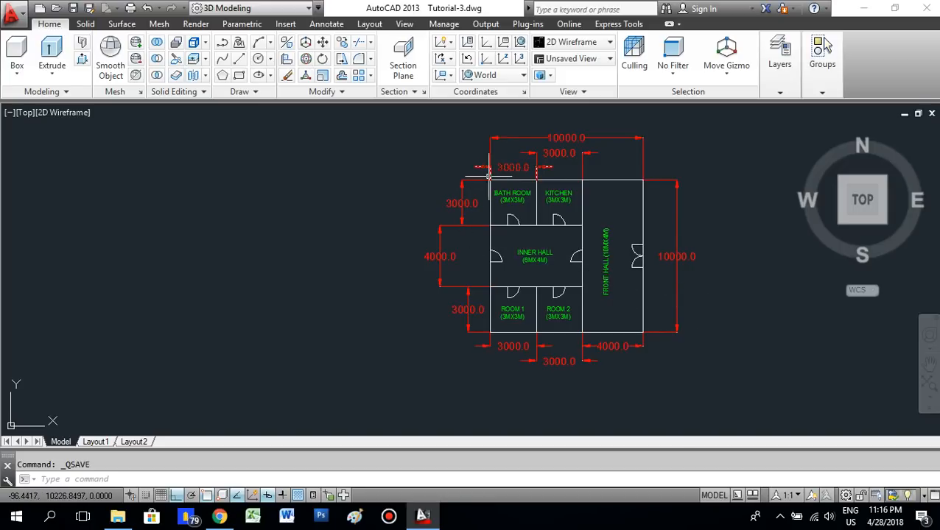
pyautogui.scroll(2, 487, 177)
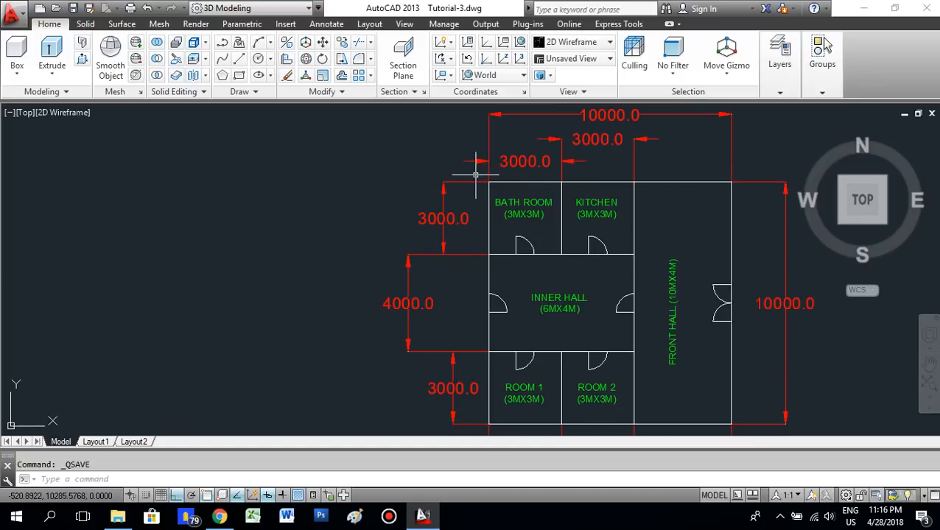
pyautogui.scroll(-3, 476, 175)
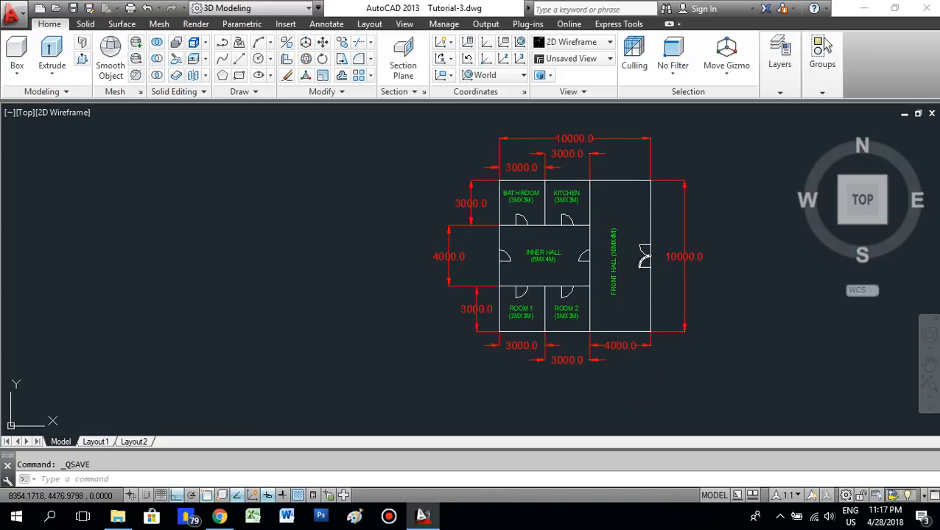
pyautogui.moveTo(621, 270); pyautogui.dragTo(457, 281, button='middle')
pyautogui.scroll(2, 456, 305)
pyautogui.scroll(-2, 481, 279)
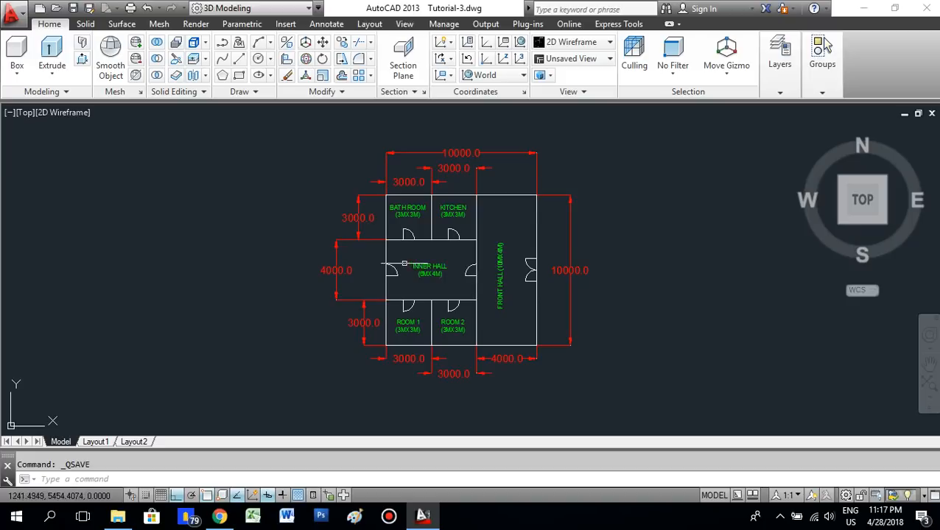